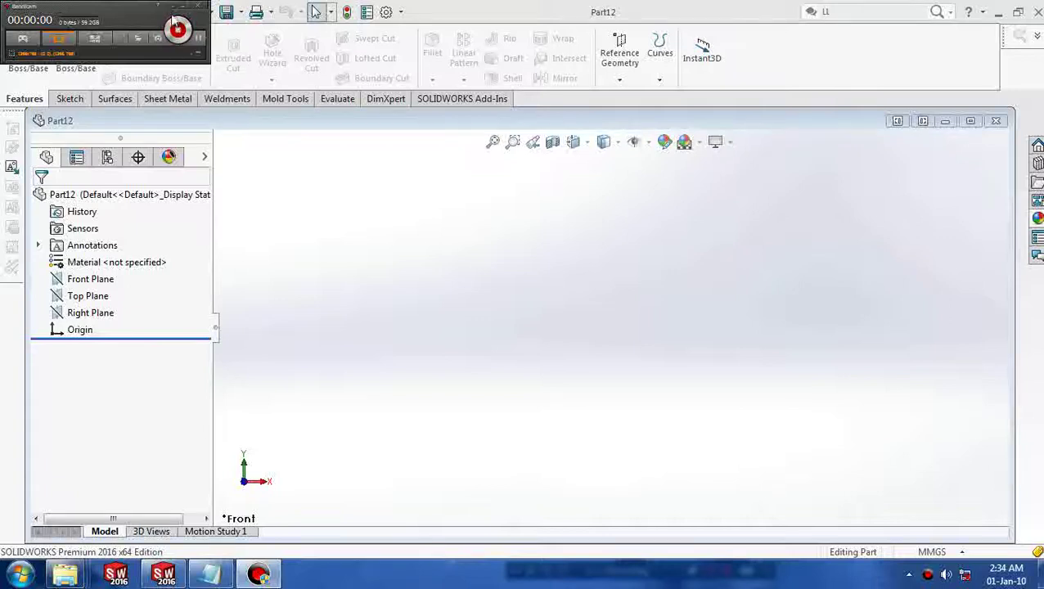
# Start a sketch on the Front Plane and draw a vertical centerline through the origin.
pyautogui.click(172, 9)
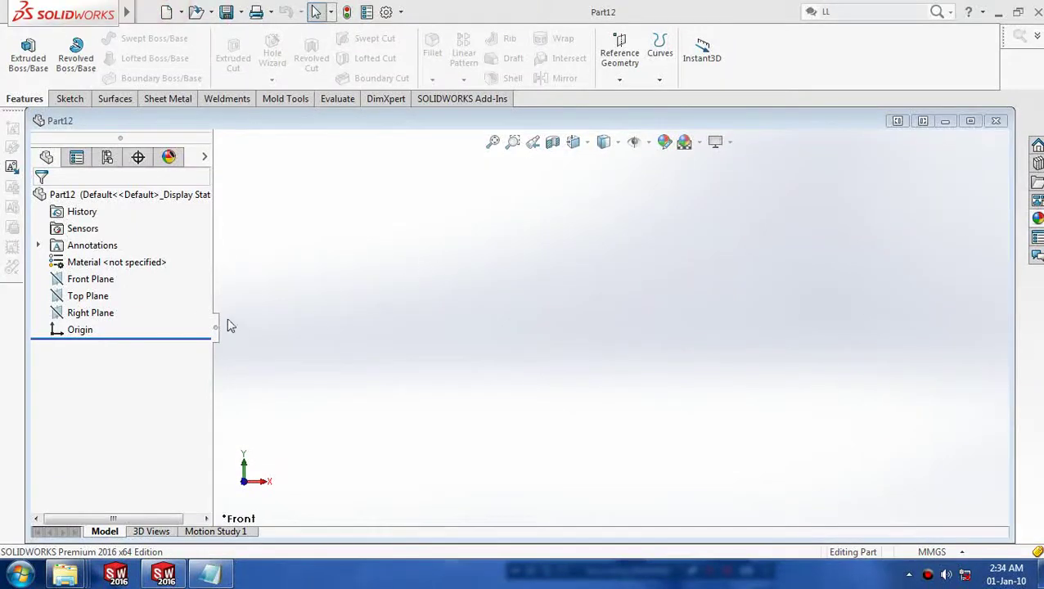
pyautogui.rightClick(82, 279)
pyautogui.click(147, 270)
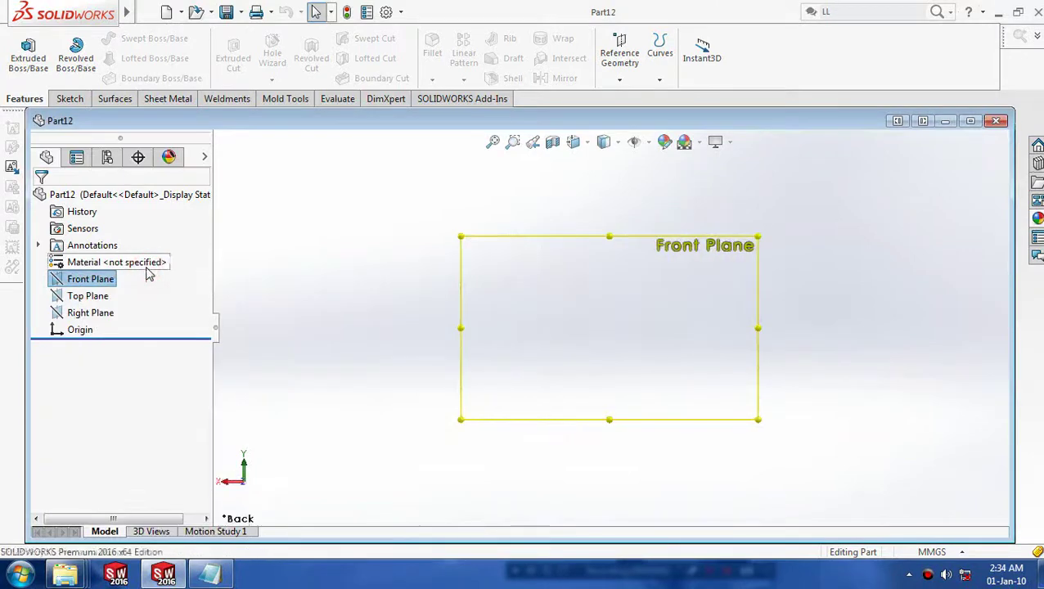
pyautogui.click(70, 98)
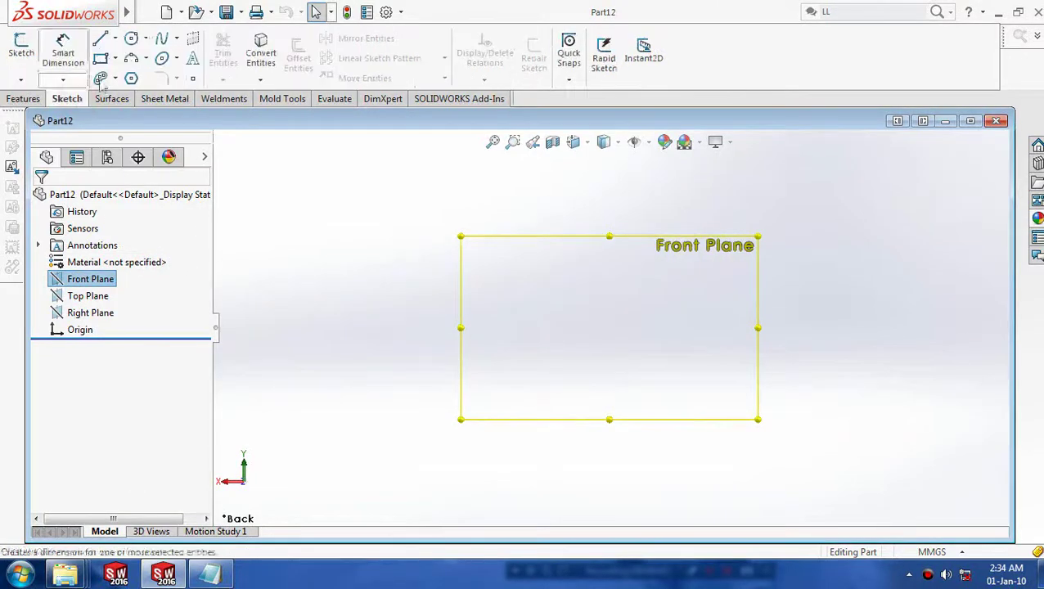
pyautogui.click(115, 38)
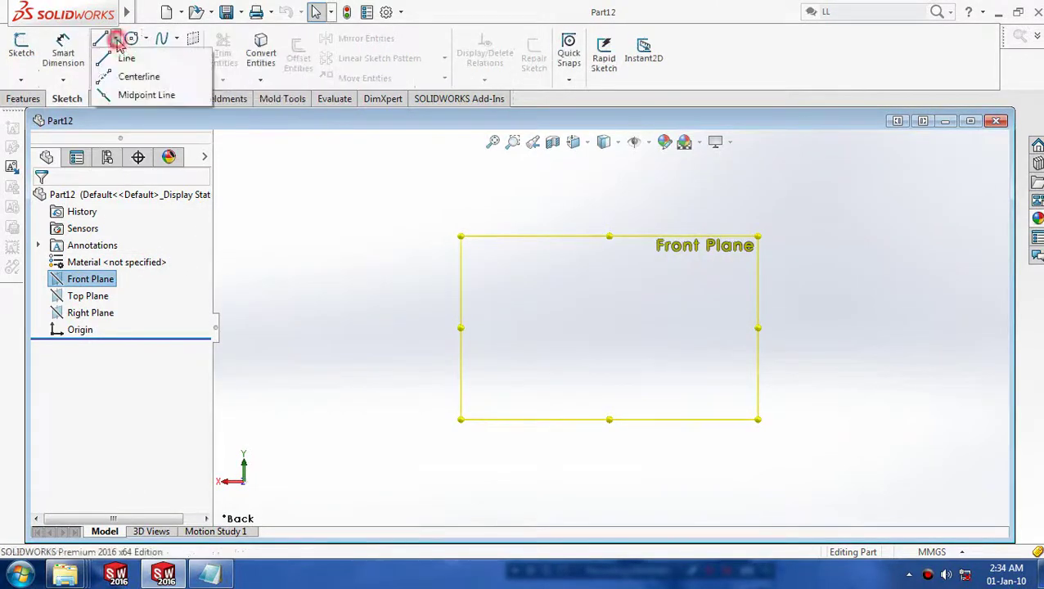
pyautogui.click(138, 77)
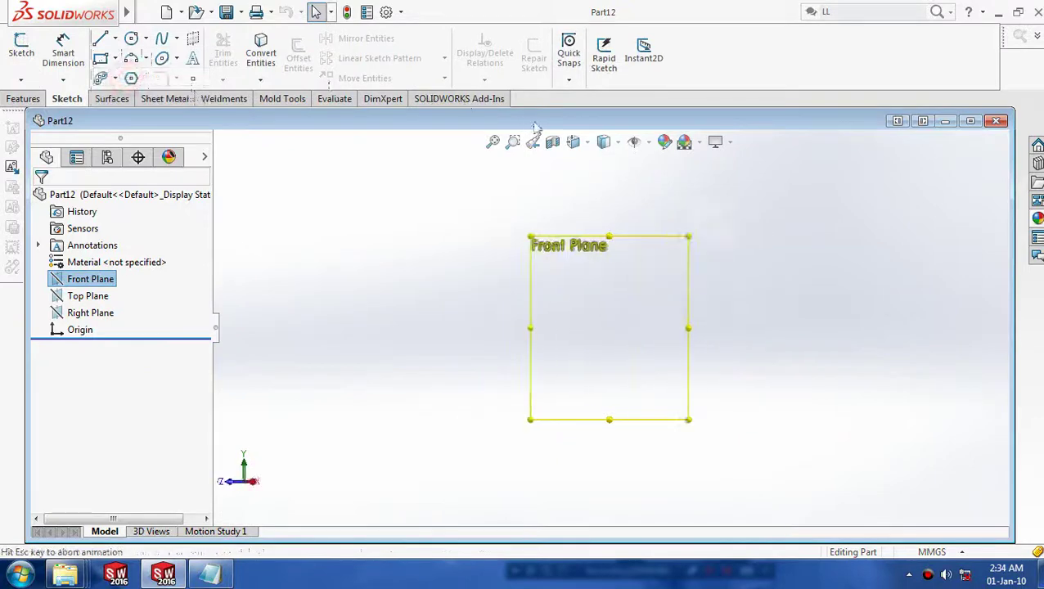
pyautogui.click(612, 179)
pyautogui.click(609, 481)
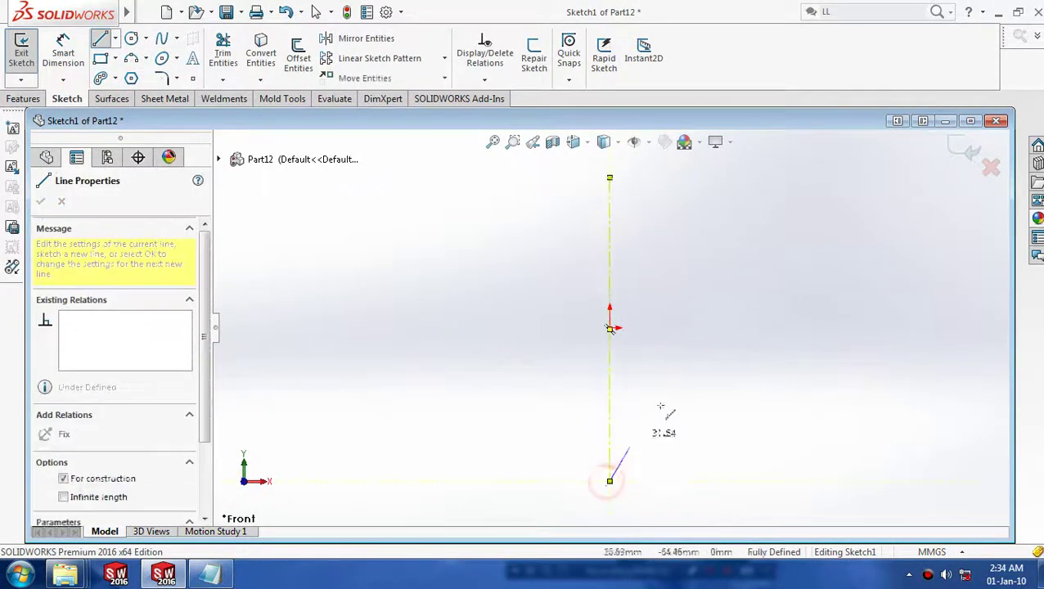
pyautogui.press('Escape')
# Draw a circle centred on the origin, trim away its left half, and exit the sketch.
pyautogui.click(131, 38)
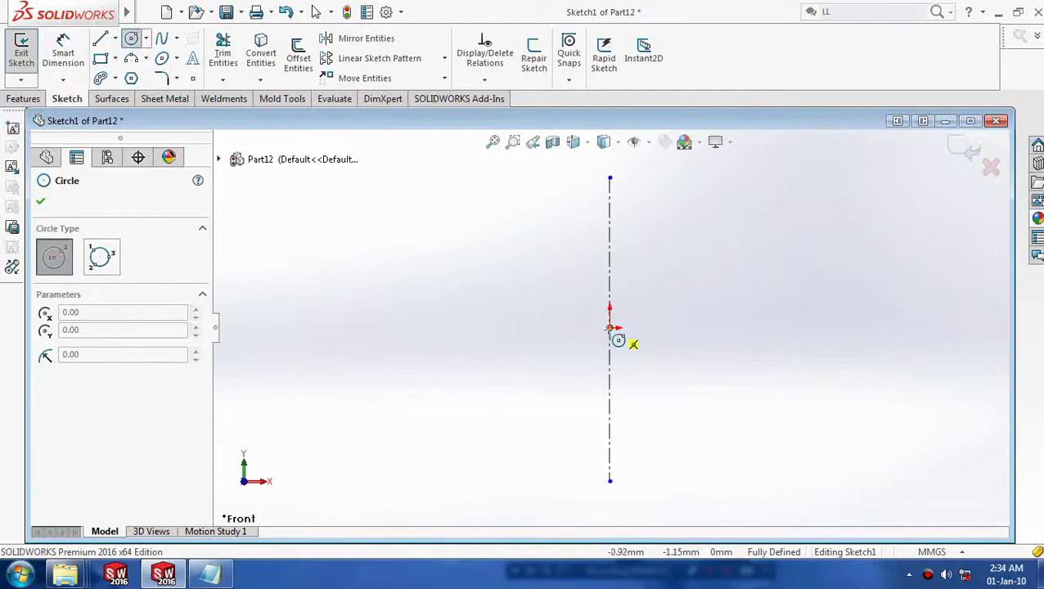
pyautogui.moveTo(610, 328); pyautogui.dragTo(609, 455)
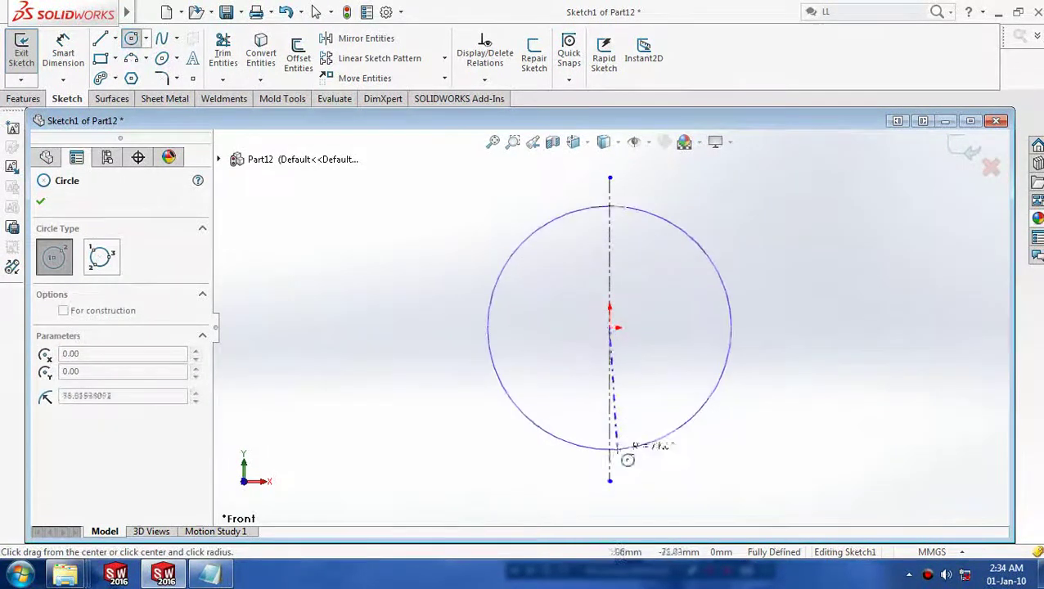
pyautogui.click(41, 201)
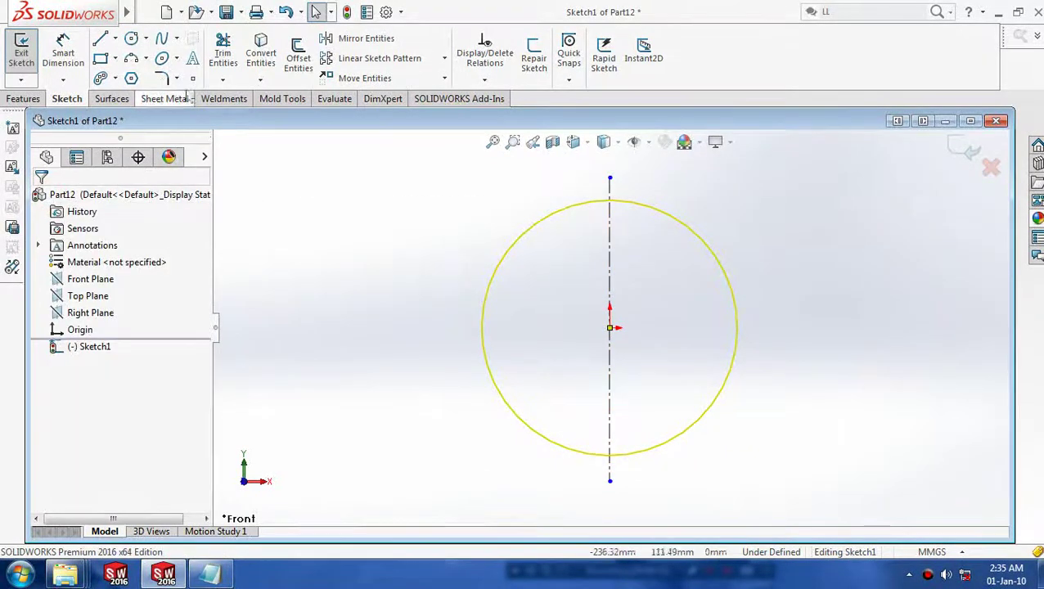
pyautogui.click(223, 53)
pyautogui.moveTo(508, 229); pyautogui.dragTo(518, 245)
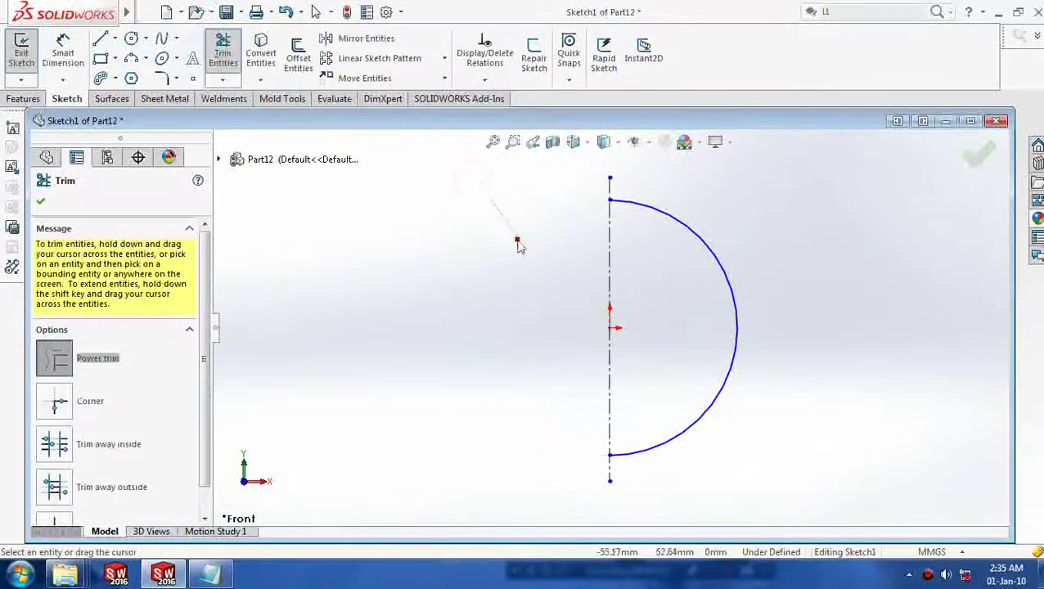
pyautogui.click(42, 203)
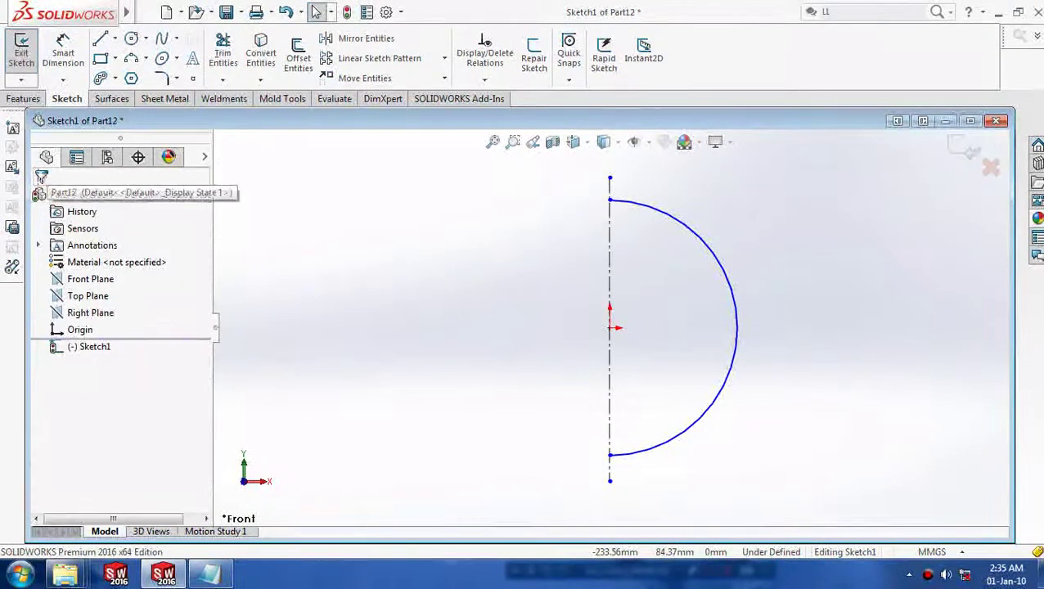
pyautogui.click(22, 51)
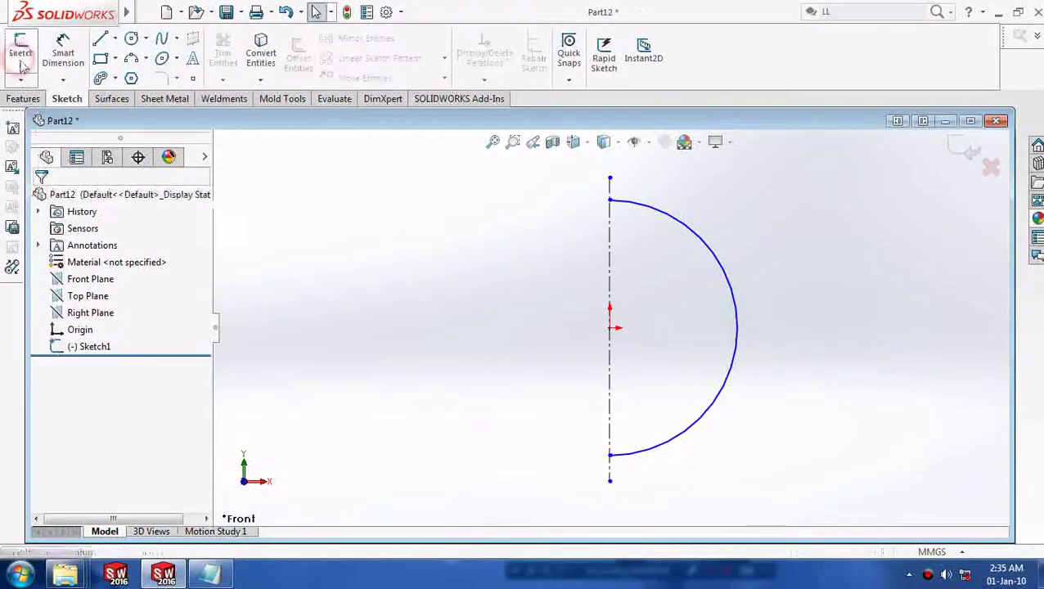
# Revolve the half-circle 360° about the centerline as a revolved surface.
pyautogui.click(113, 99)
pyautogui.click(69, 49)
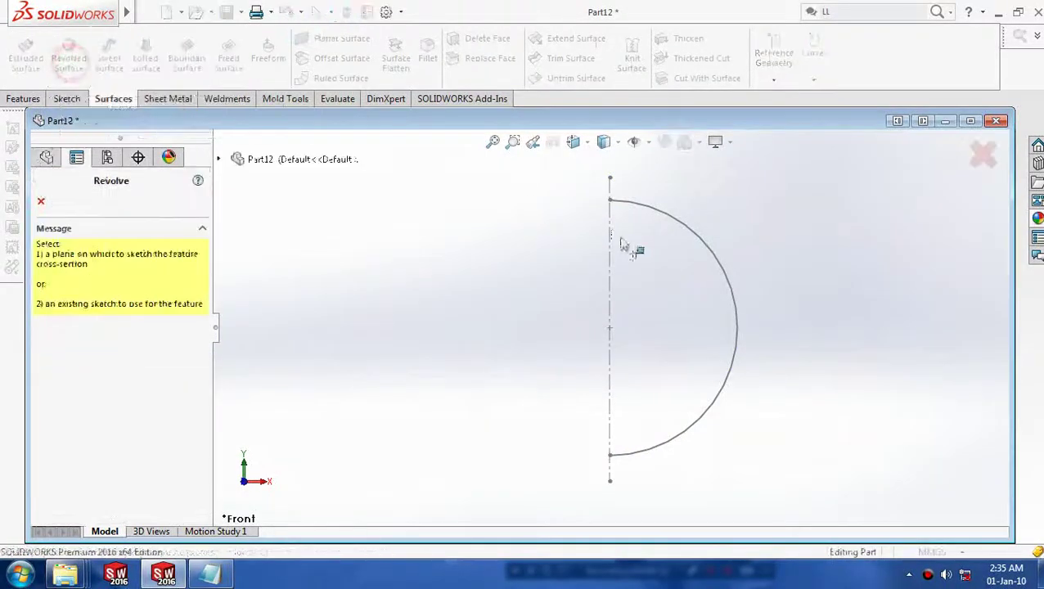
pyautogui.click(612, 321)
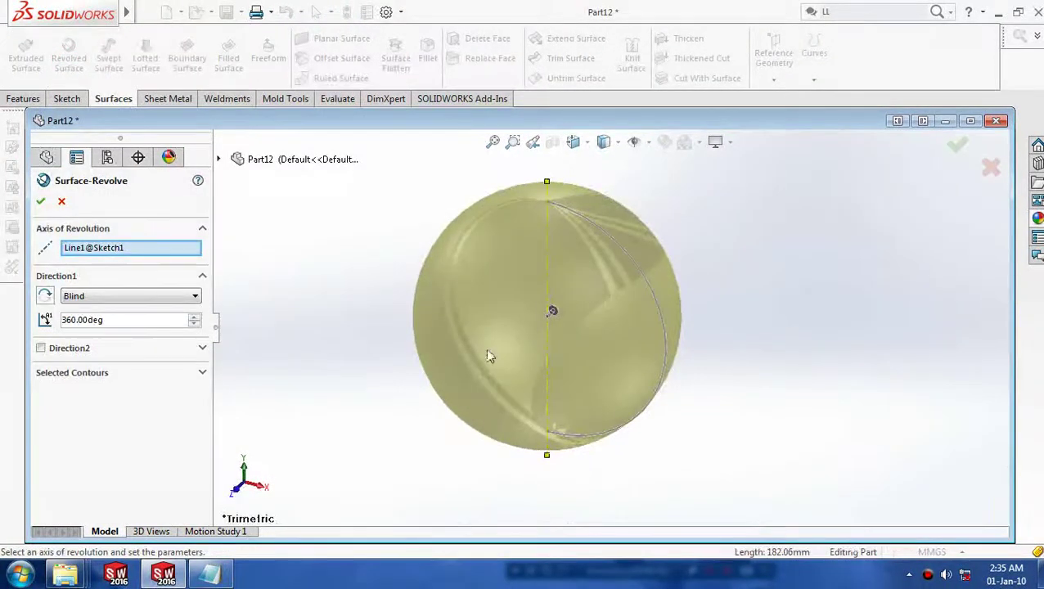
pyautogui.click(41, 200)
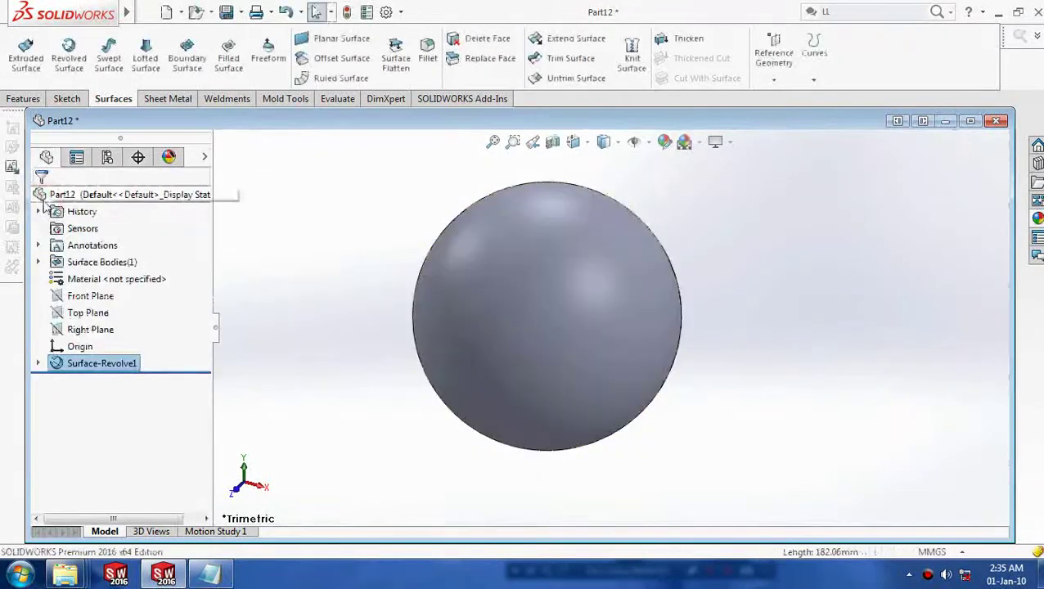
# View the sphere normal to the Front Plane and select the Top Plane.
pyautogui.scroll(3, 470, 352)
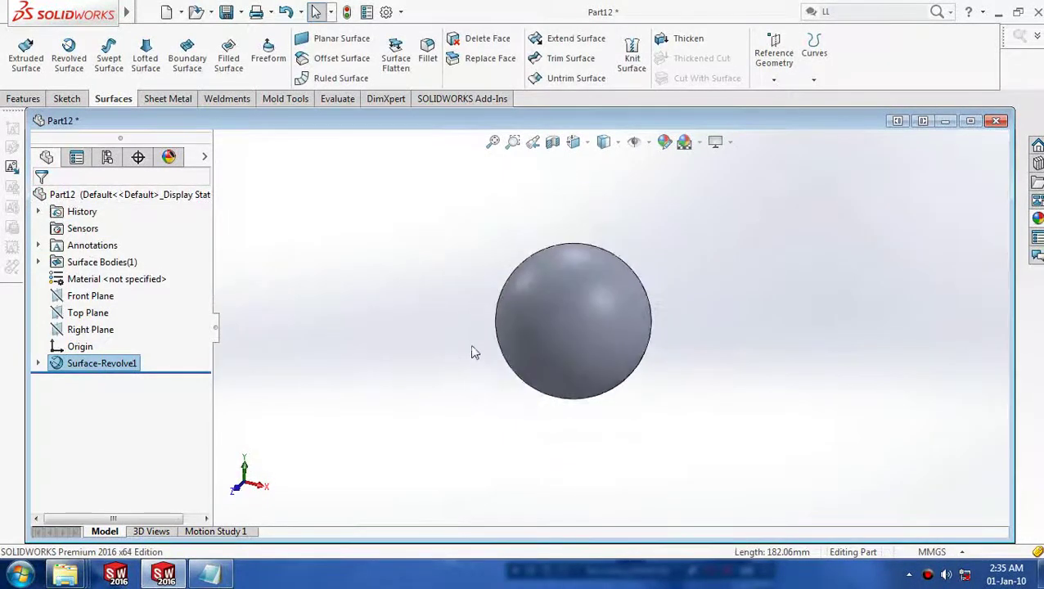
pyautogui.click(90, 296)
pyautogui.rightClick(94, 297)
pyautogui.click(168, 279)
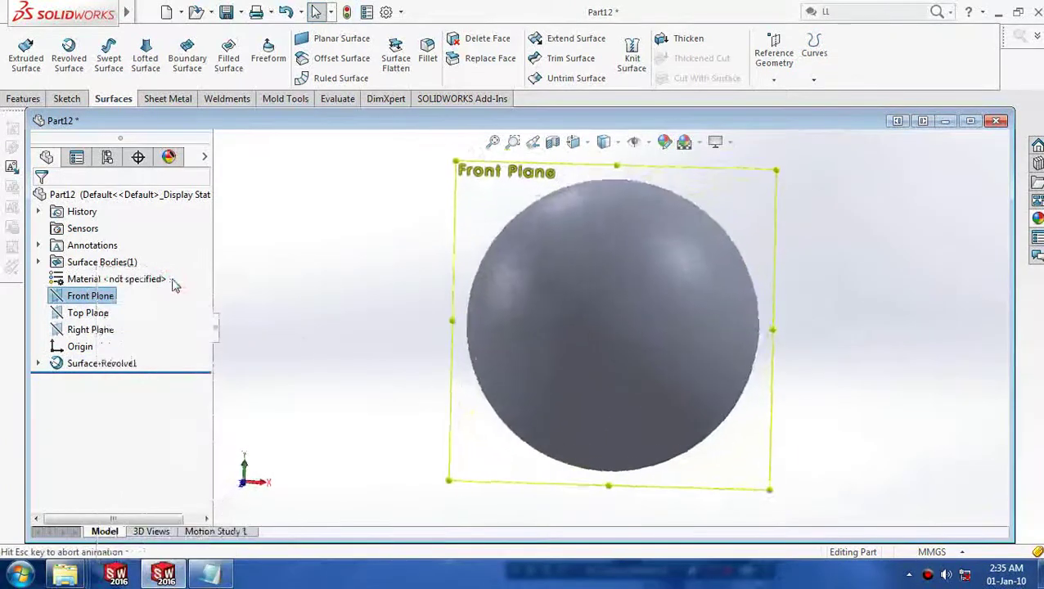
pyautogui.scroll(2, 490, 403)
pyautogui.scroll(2, 618, 443)
pyautogui.scroll(-3, 640, 454)
pyautogui.scroll(2, 640, 455)
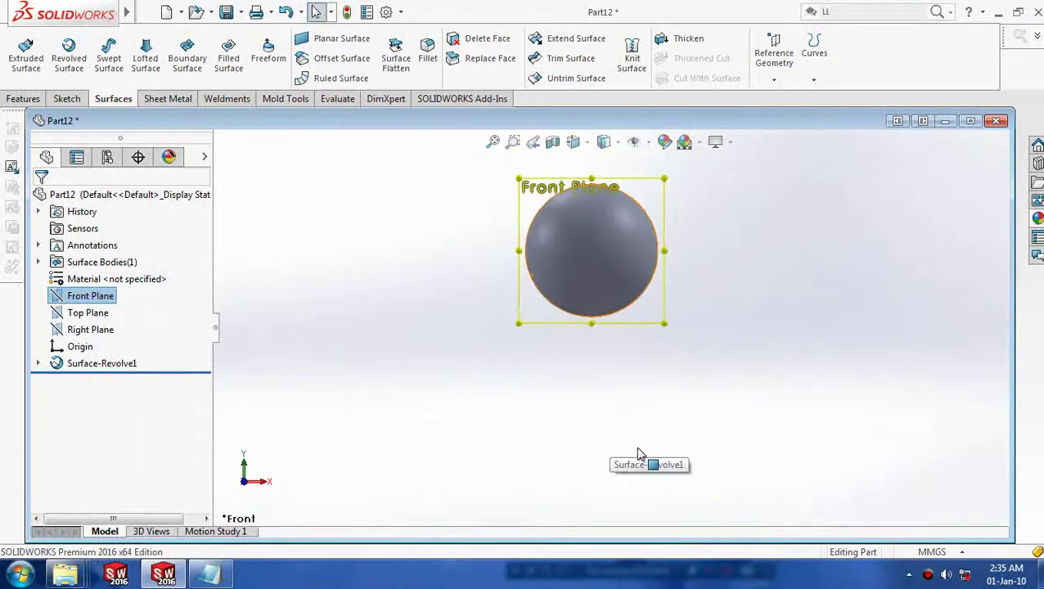
pyautogui.click(94, 315)
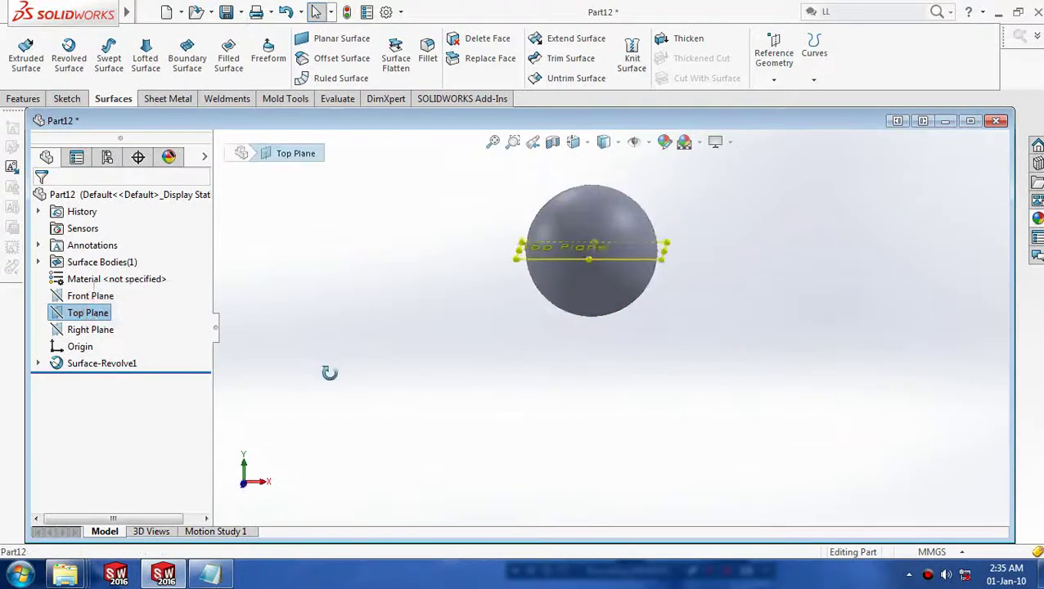
pyautogui.moveTo(329, 371); pyautogui.dragTo(339, 380, button='middle')
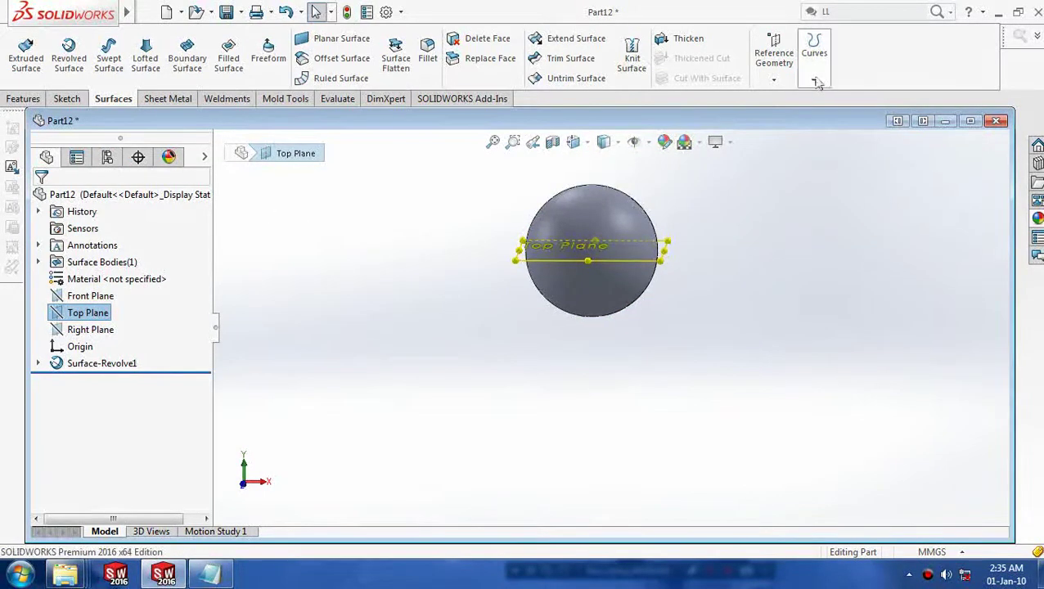
# Start a new plane from the Top Plane, flipped below the sphere, trying offset and angle values.
pyautogui.click(774, 79)
pyautogui.click(773, 97)
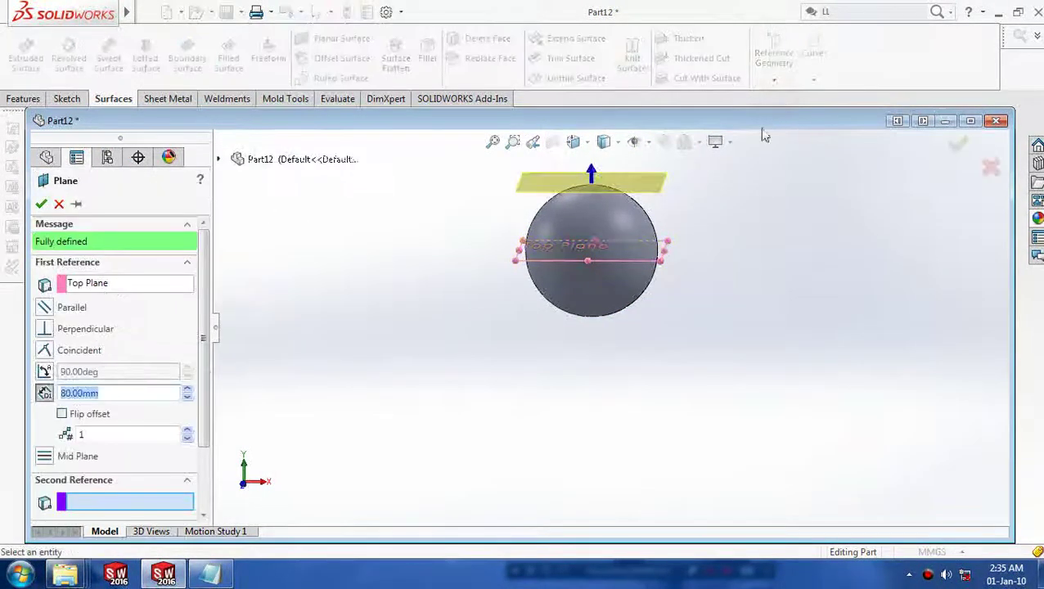
pyautogui.click(61, 414)
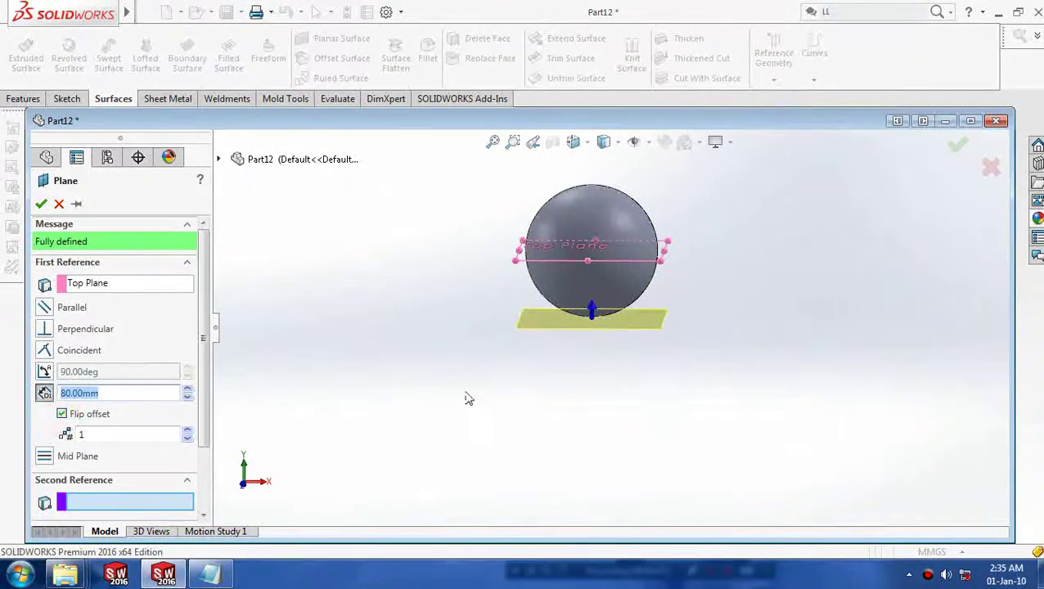
pyautogui.moveTo(468, 398); pyautogui.dragTo(482, 381, button='middle')
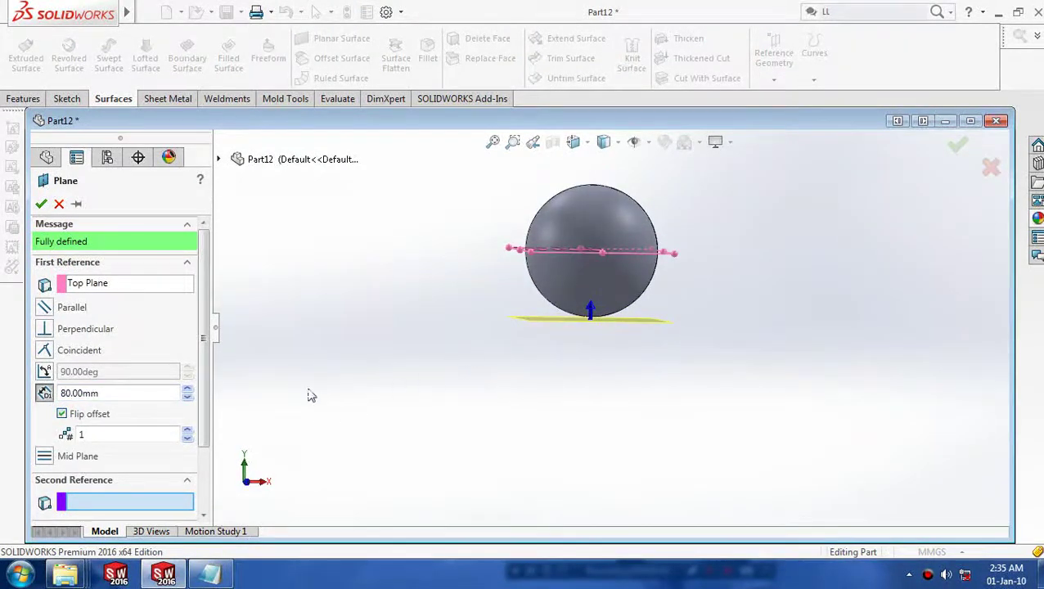
pyautogui.click(187, 392)
pyautogui.click(187, 393)
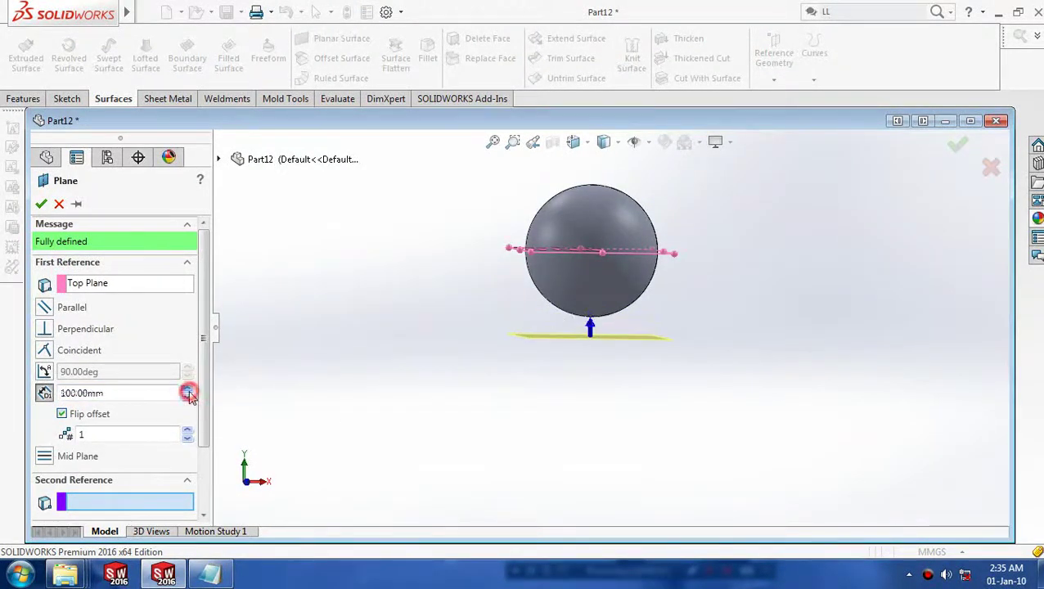
pyautogui.click(44, 372)
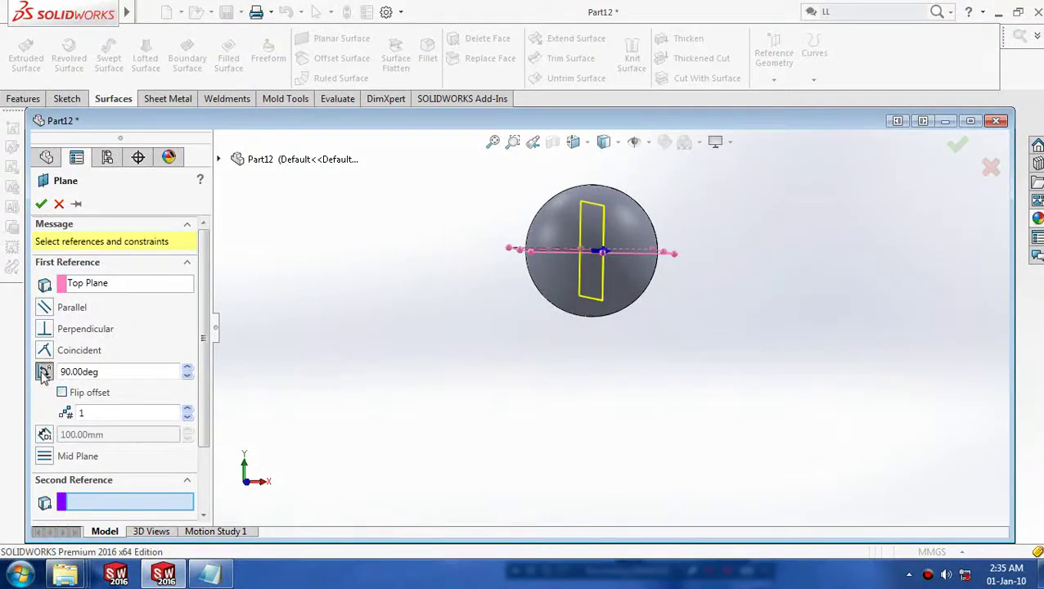
pyautogui.click(190, 377)
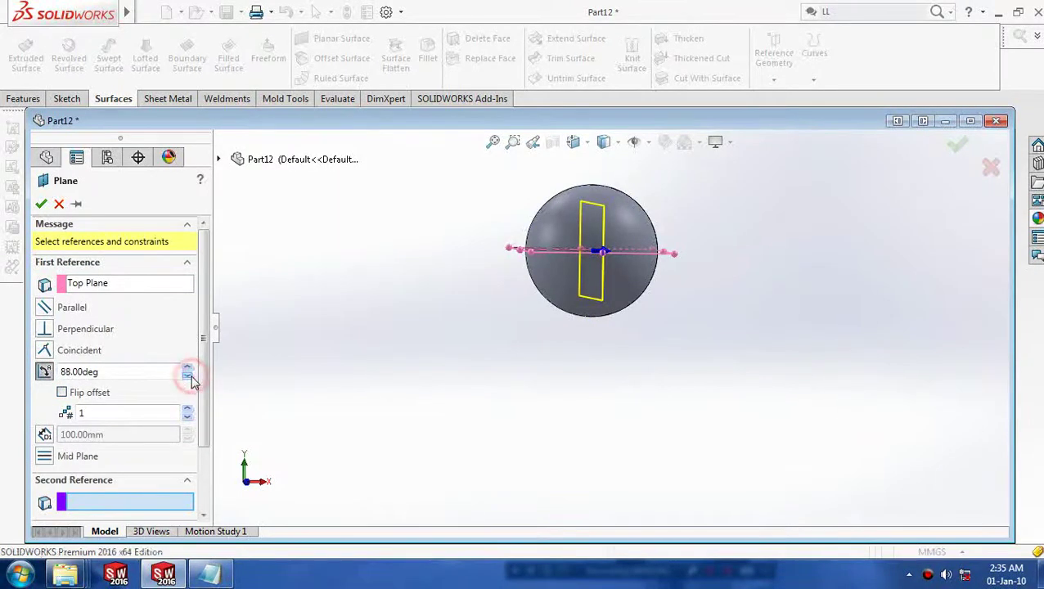
pyautogui.click(121, 374)
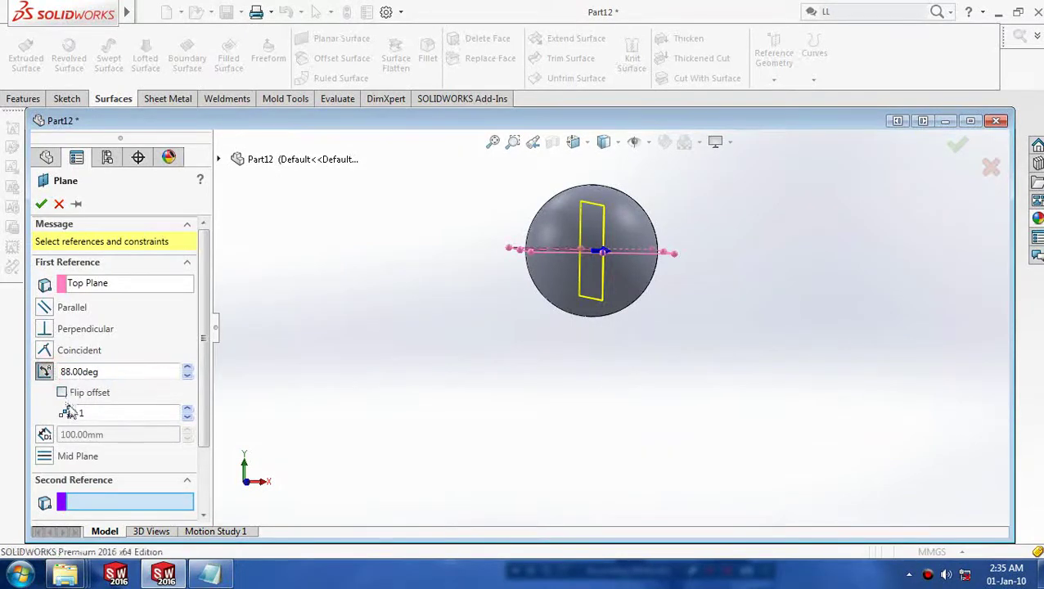
# Switch back to an offset-distance plane and set the offset to 130 mm.
pyautogui.click(49, 434)
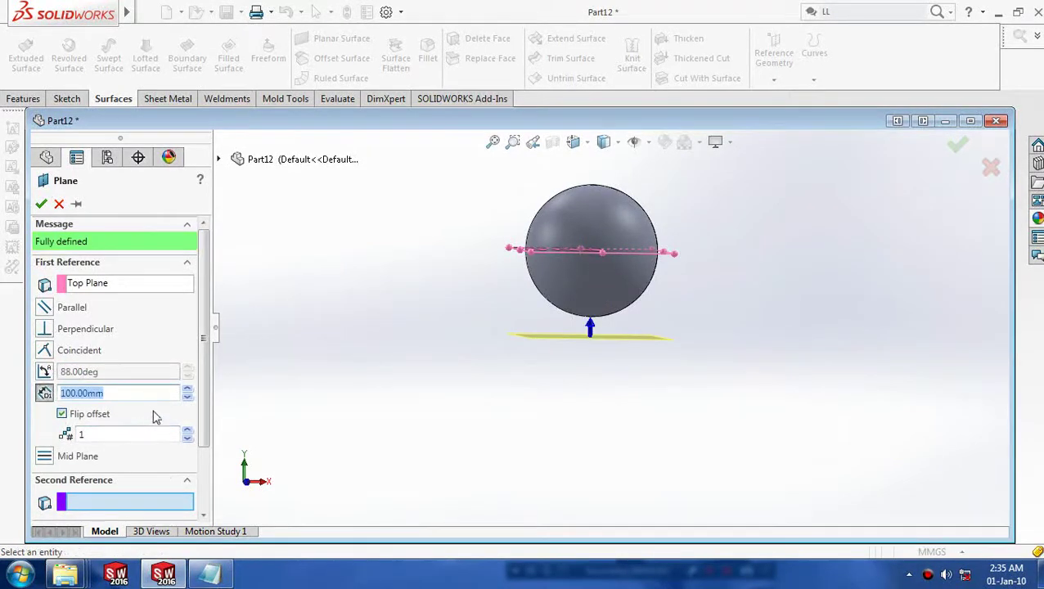
pyautogui.click(188, 396)
pyautogui.click(188, 397)
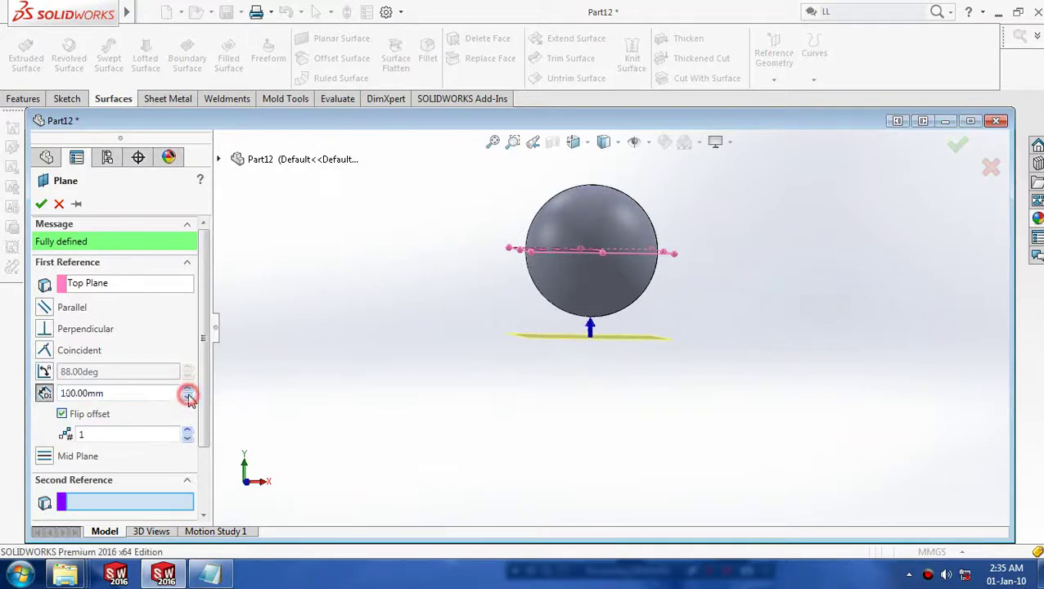
pyautogui.click(188, 391)
pyautogui.click(188, 391)
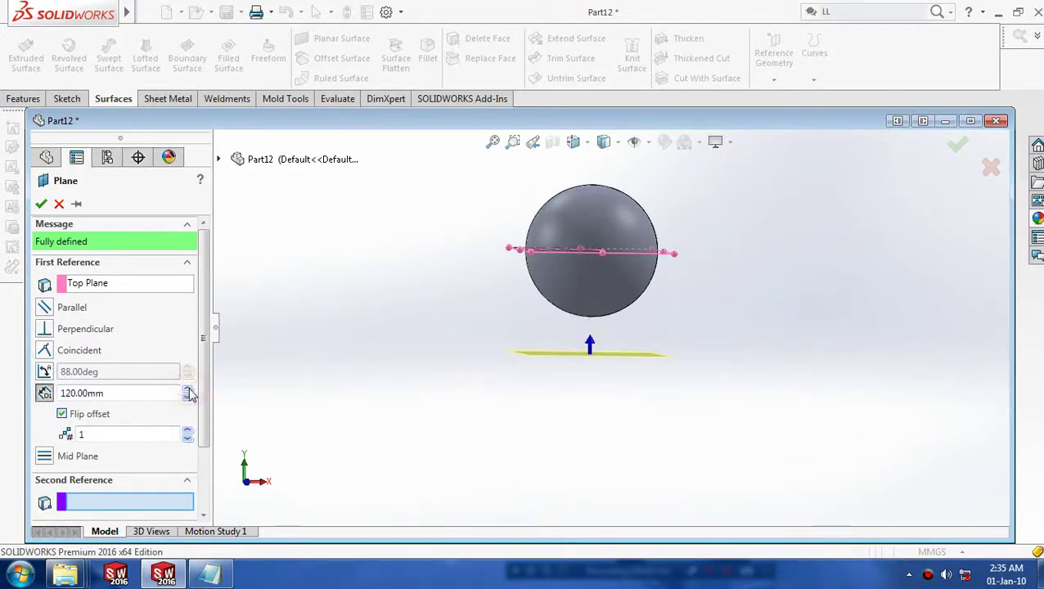
pyautogui.click(187, 391)
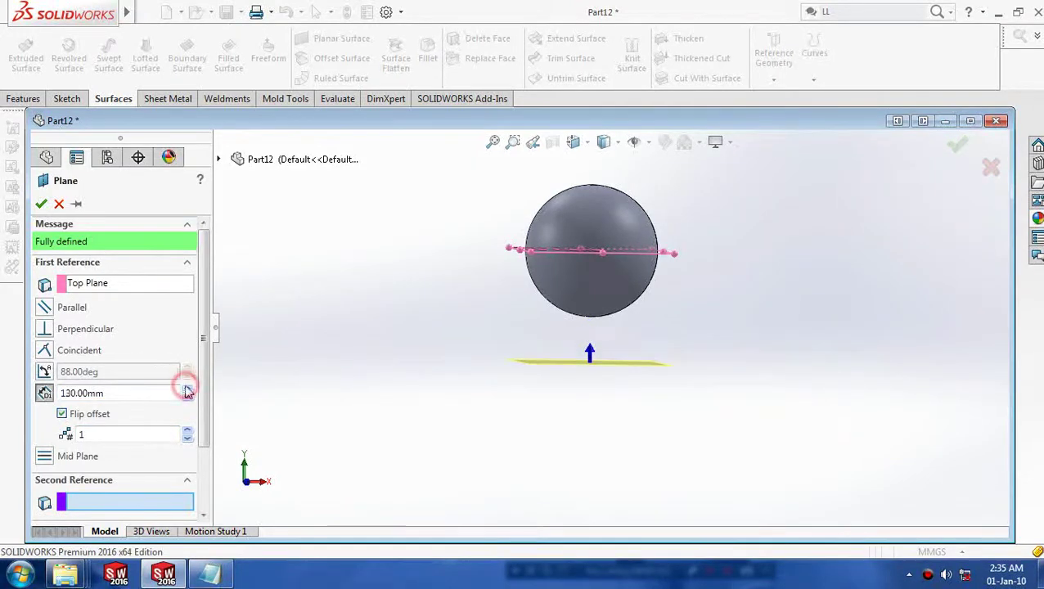
pyautogui.click(41, 204)
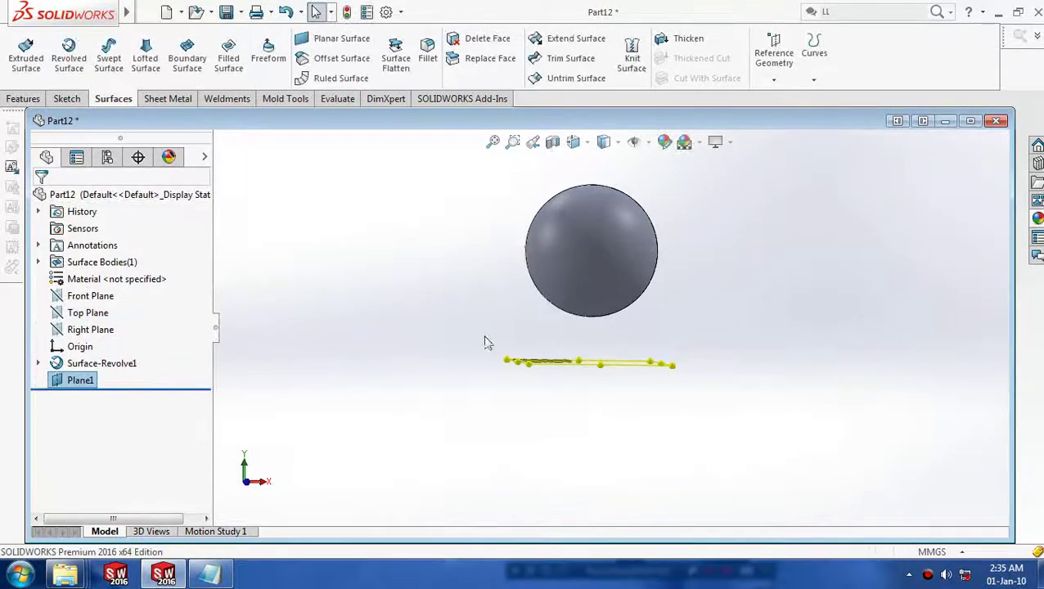
# Face Plane1 and sketch an origin-centred circle of radius about 81.12 mm, just outside the sphere.
pyautogui.rightClick(575, 382)
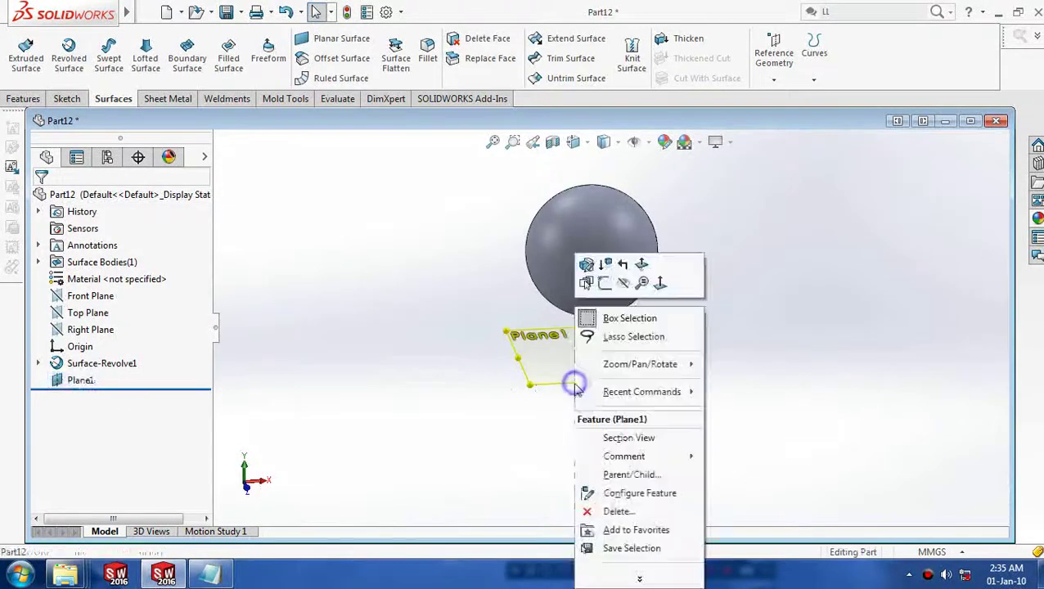
pyautogui.click(661, 280)
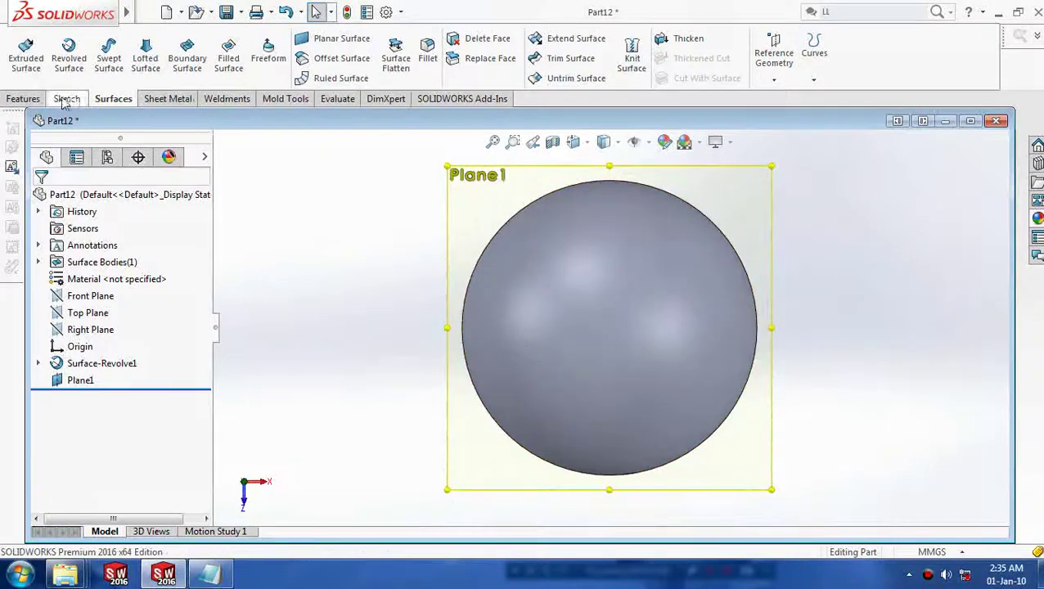
pyautogui.click(65, 98)
pyautogui.click(131, 39)
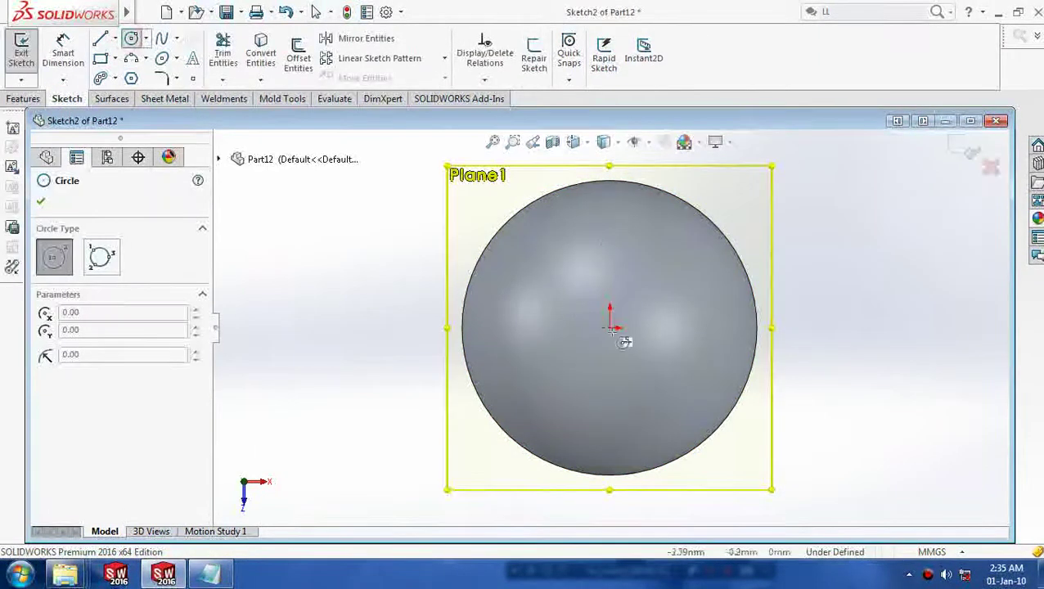
pyautogui.click(610, 328)
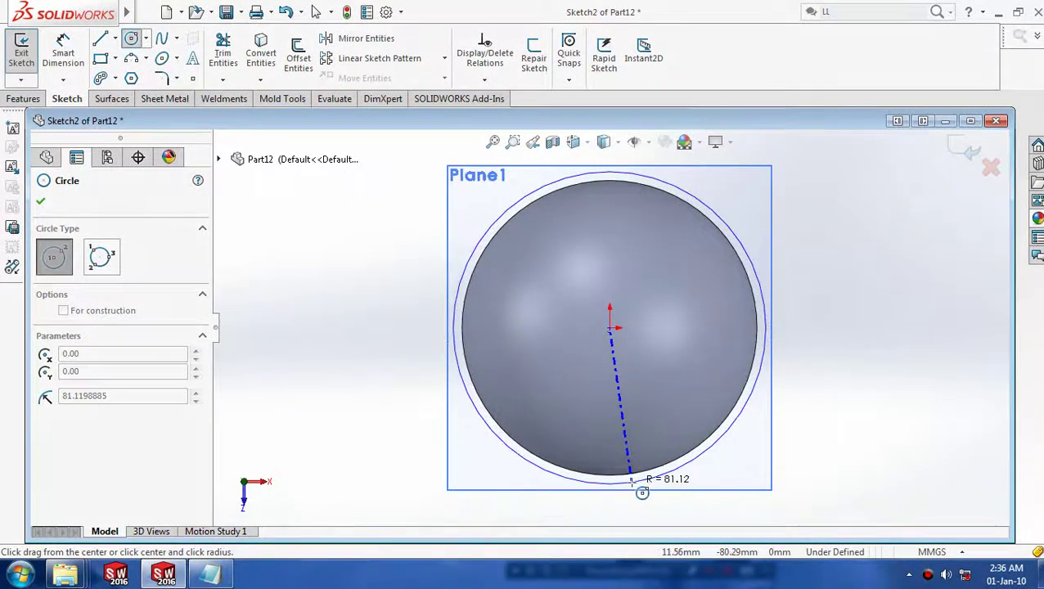
pyautogui.click(632, 479)
# Draw two lines from the circle's top to its leftmost point and down to its bottom.
pyautogui.click(40, 203)
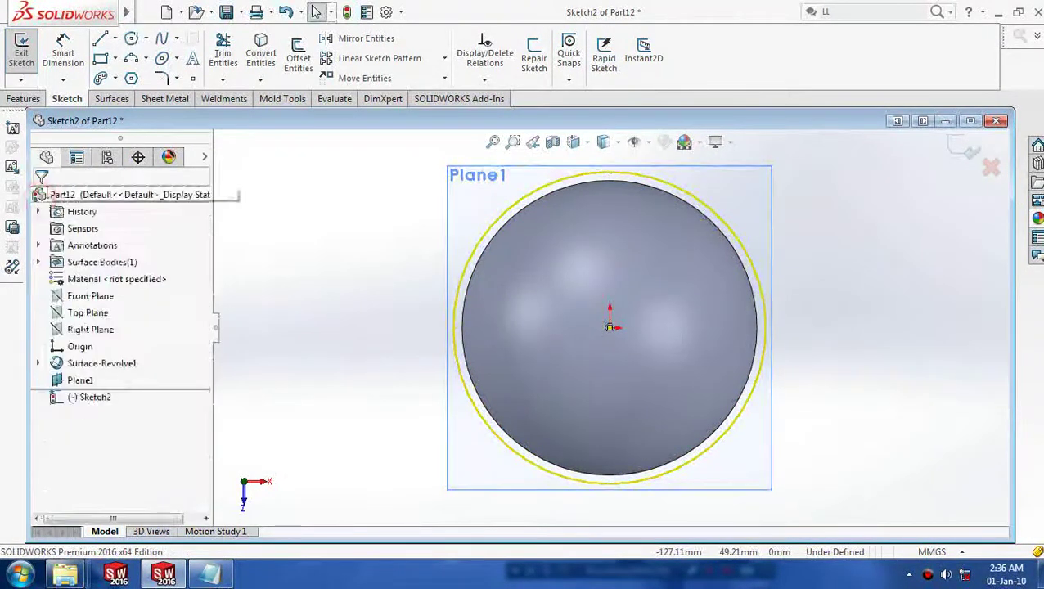
pyautogui.click(99, 38)
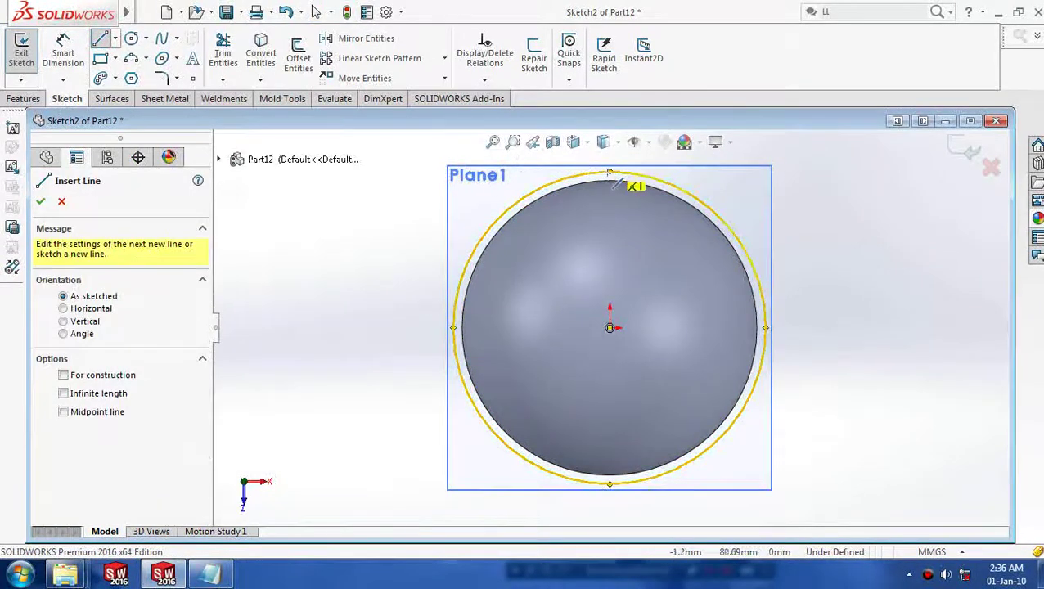
pyautogui.click(579, 176)
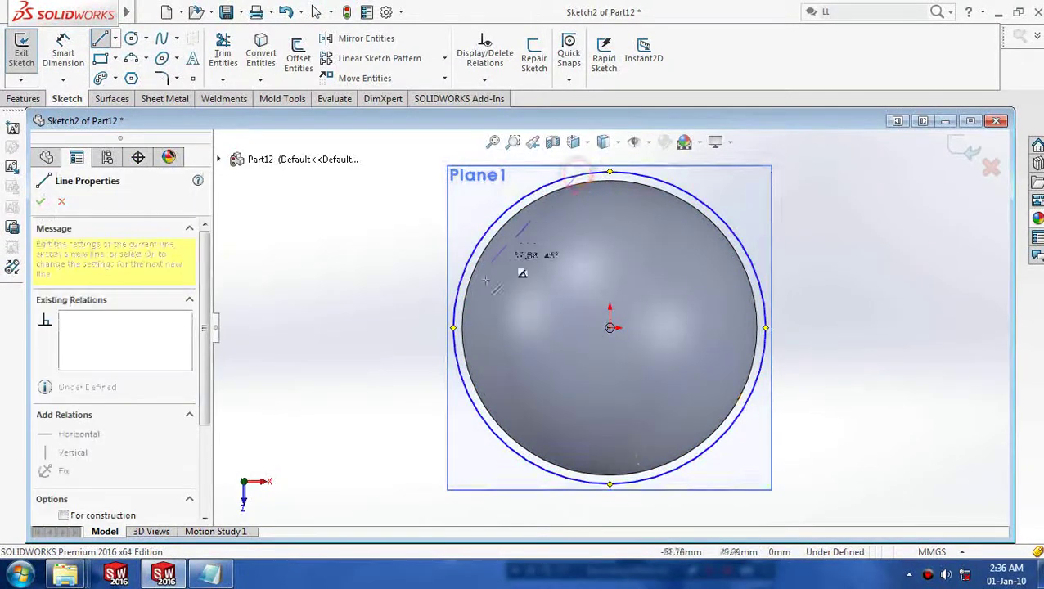
pyautogui.click(453, 328)
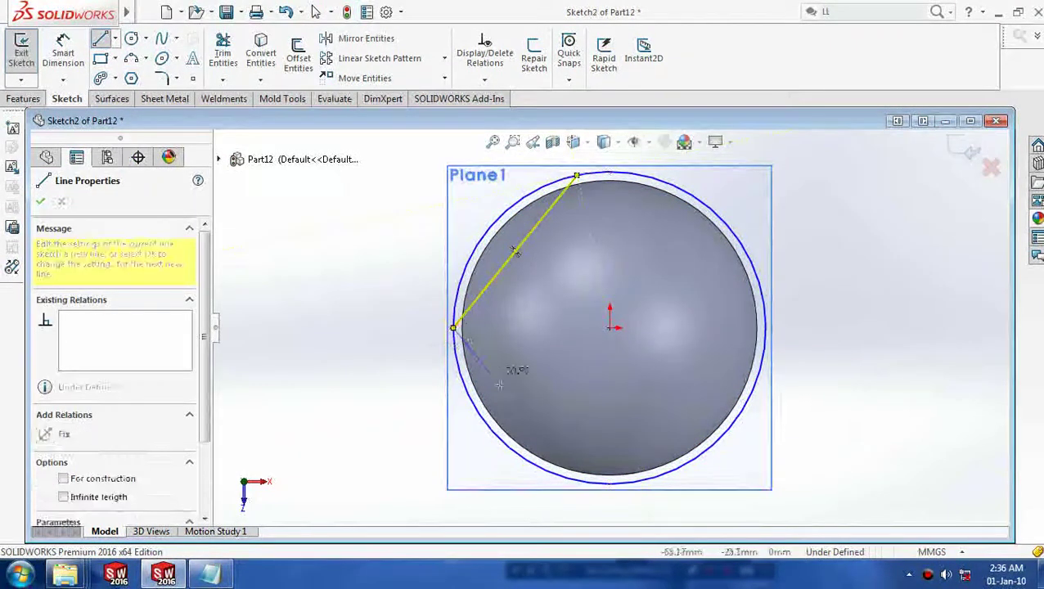
pyautogui.click(578, 479)
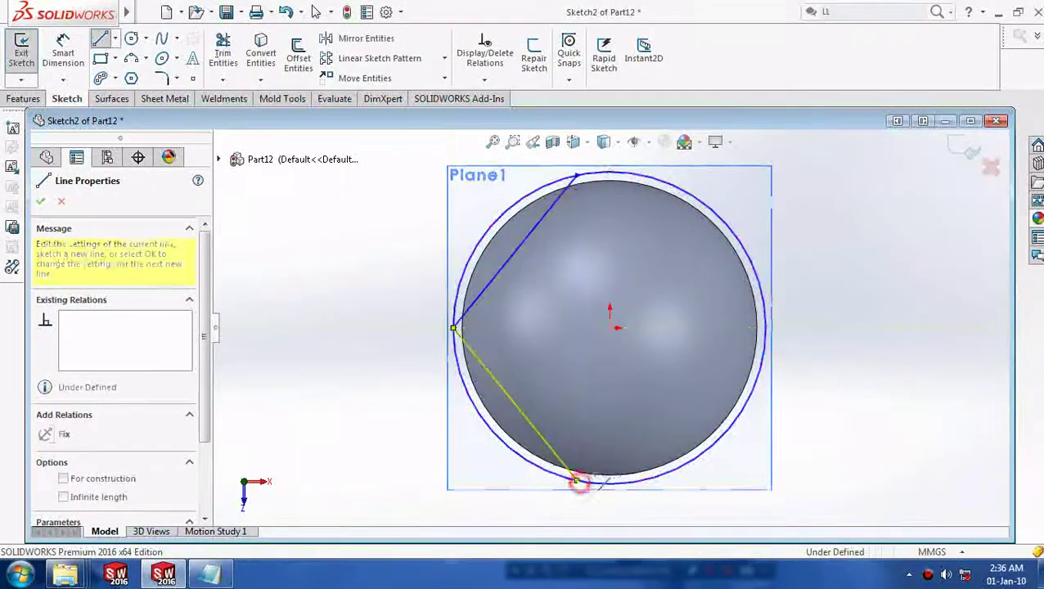
pyautogui.press('Escape')
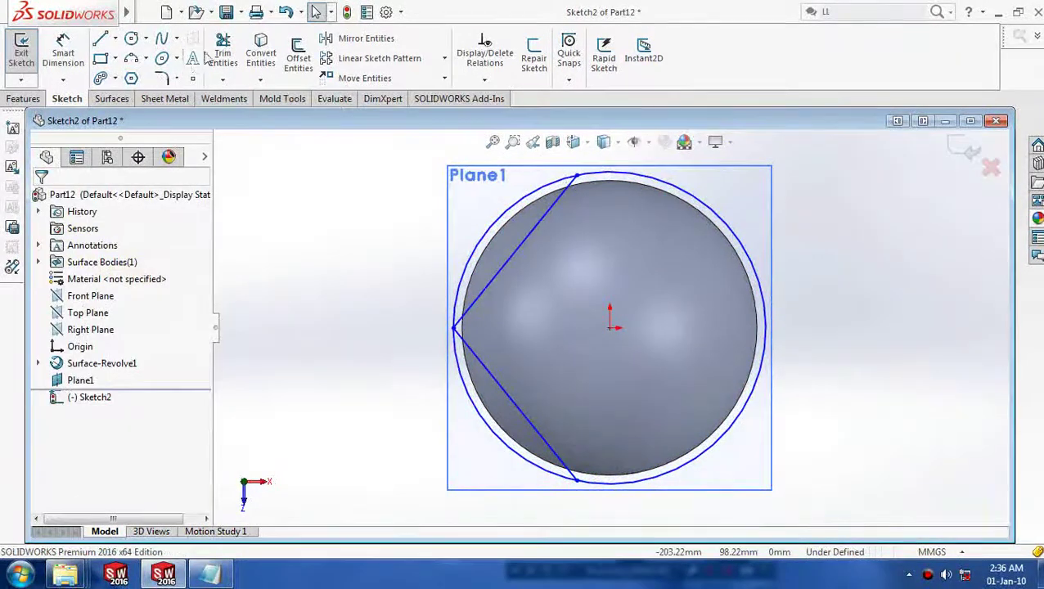
# Trim away the circle's left arc between the two lines.
pyautogui.click(221, 51)
pyautogui.scroll(-2, 503, 213)
pyautogui.scroll(3, 495, 263)
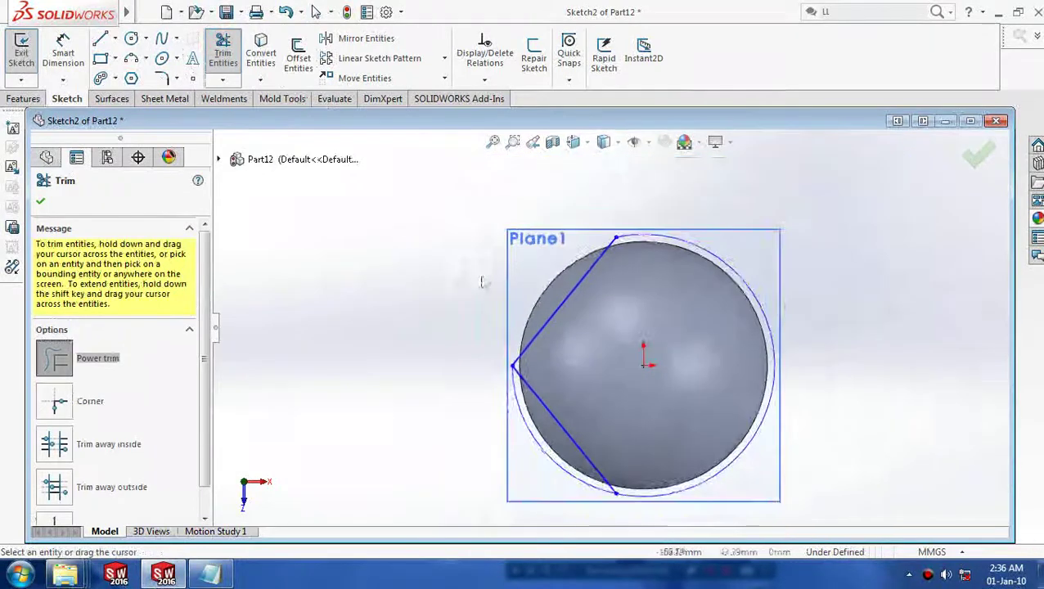
pyautogui.scroll(-2, 491, 400)
pyautogui.scroll(-1, 532, 421)
pyautogui.moveTo(570, 463); pyautogui.dragTo(578, 482)
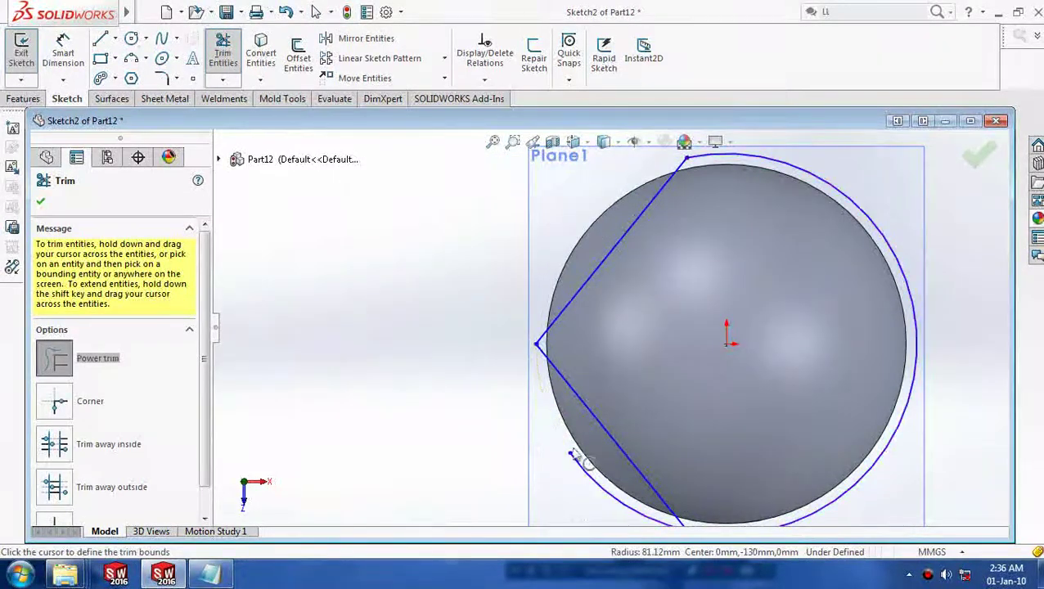
pyautogui.scroll(2, 597, 480)
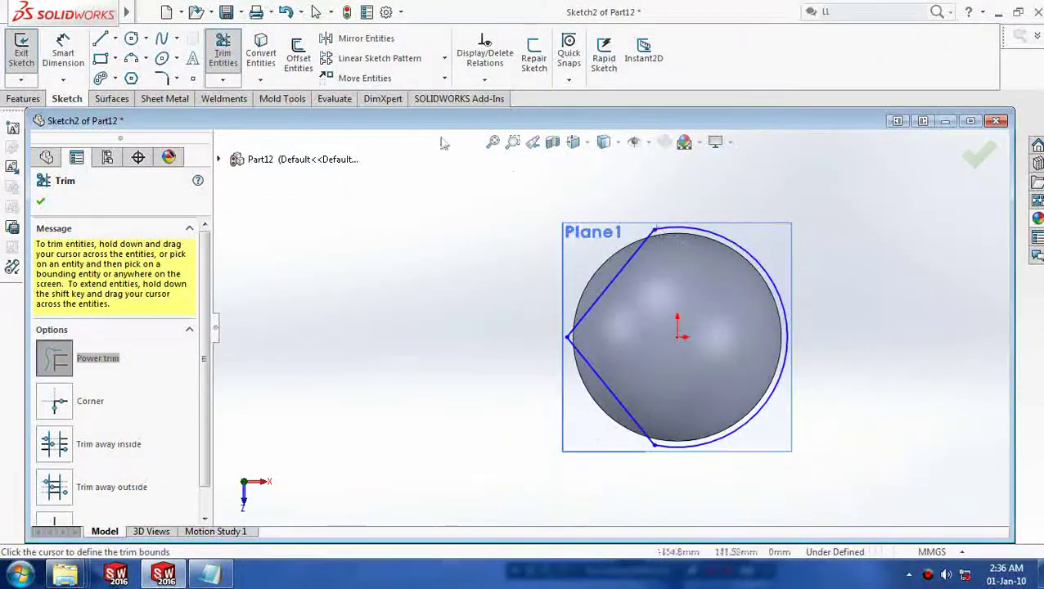
# Fillet the left point and the top and bottom line–arc corners with 20 mm radius.
pyautogui.click(162, 77)
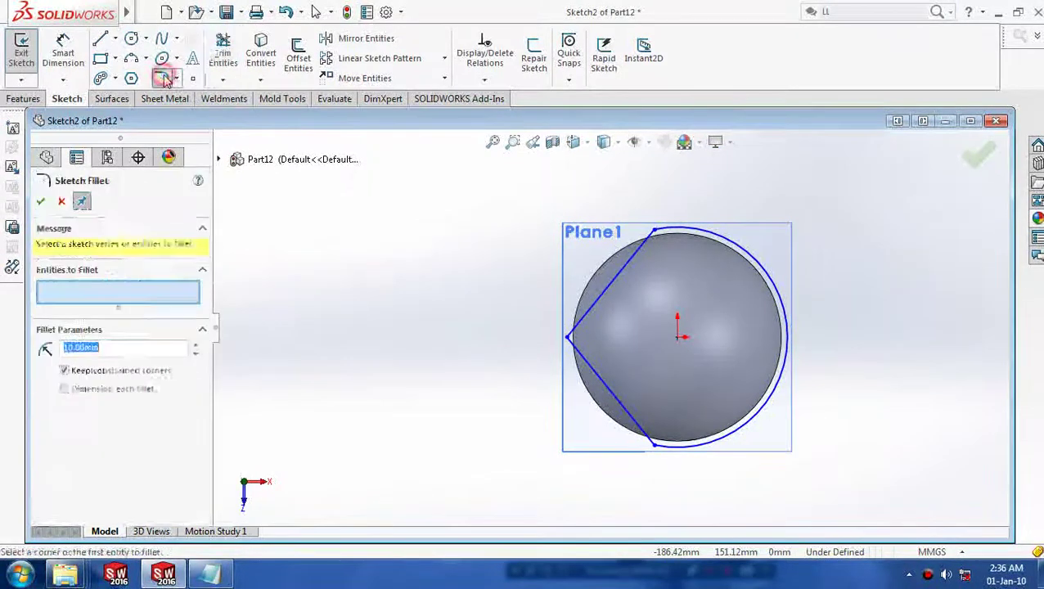
pyautogui.click(578, 321)
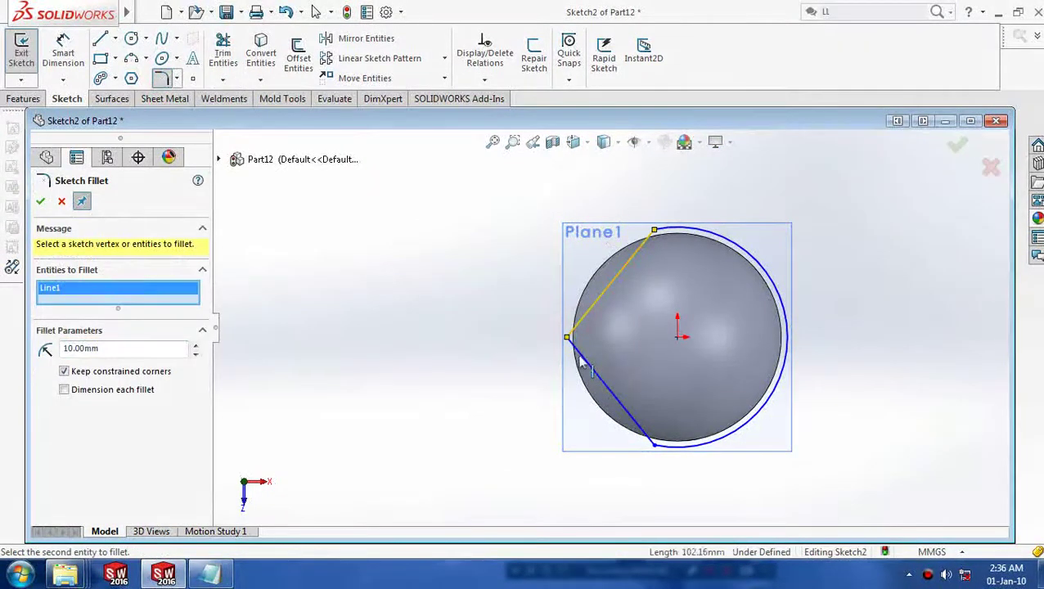
pyautogui.click(579, 357)
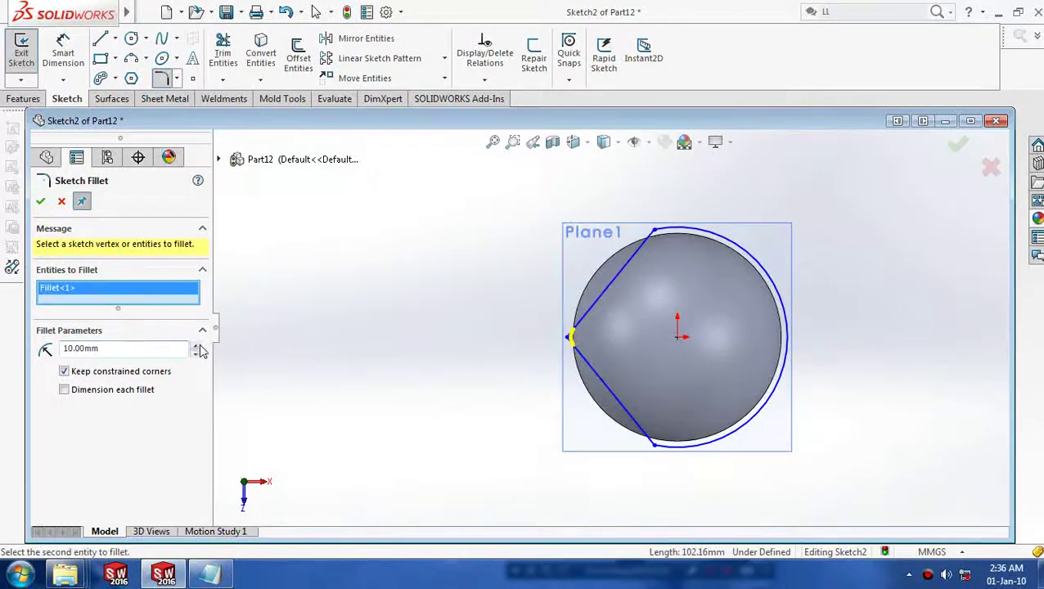
pyautogui.click(692, 229)
pyautogui.click(641, 245)
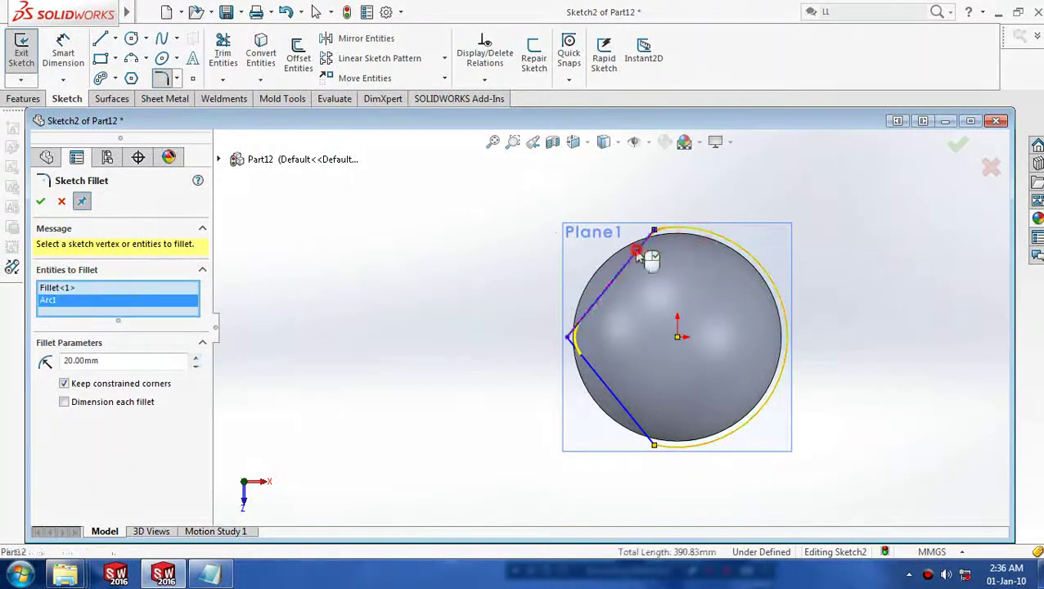
pyautogui.click(660, 444)
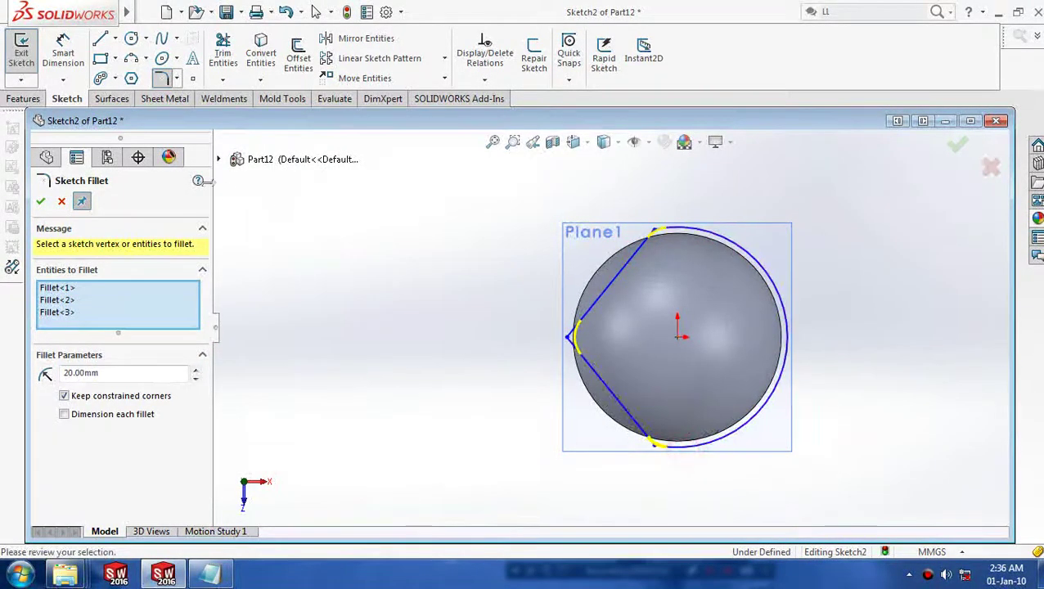
pyautogui.click(40, 201)
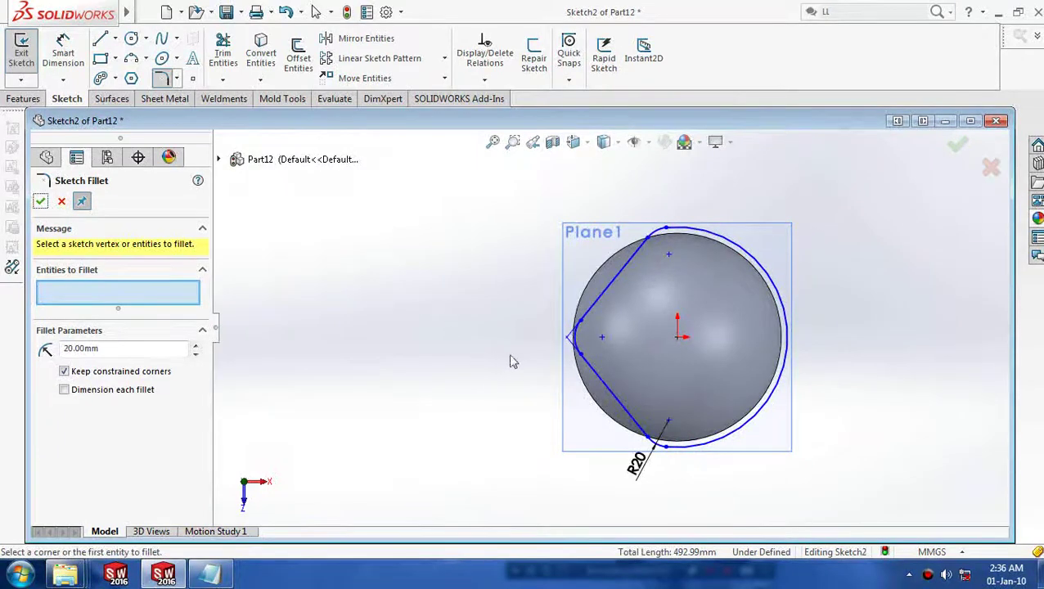
pyautogui.moveTo(510, 361)
pyautogui.mouseDown(button='middle')
pyautogui.moveTo(578, 267)
pyautogui.moveTo(527, 287)
pyautogui.mouseUp(button='middle')
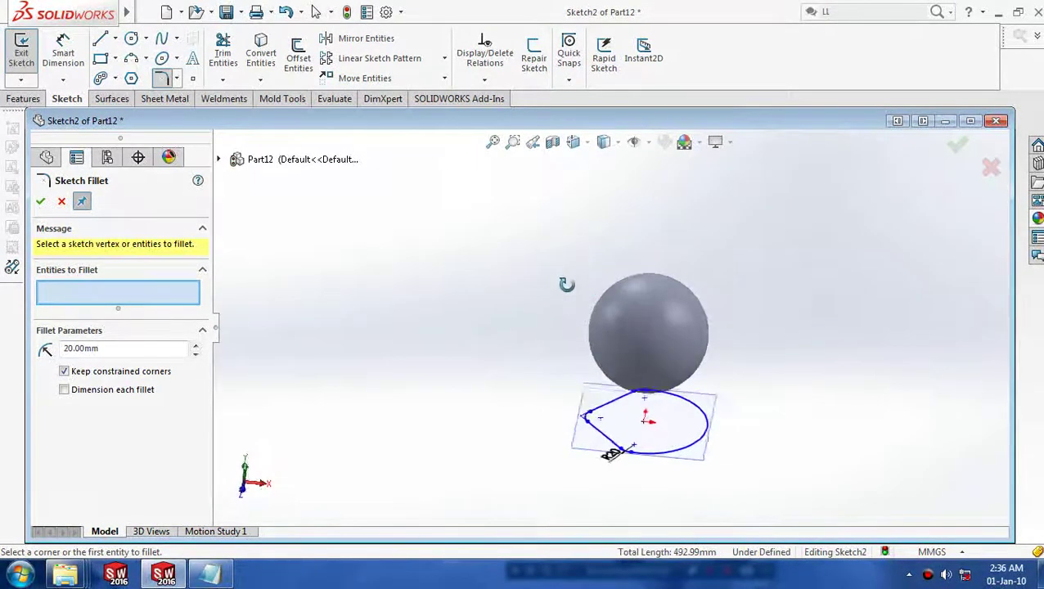
pyautogui.click(41, 201)
# Orbit the model and turn the view normal to the Right Plane.
pyautogui.moveTo(512, 354)
pyautogui.mouseDown(button='middle')
pyautogui.moveTo(513, 268)
pyautogui.moveTo(374, 306)
pyautogui.moveTo(454, 261)
pyautogui.moveTo(341, 313)
pyautogui.mouseUp(button='middle')
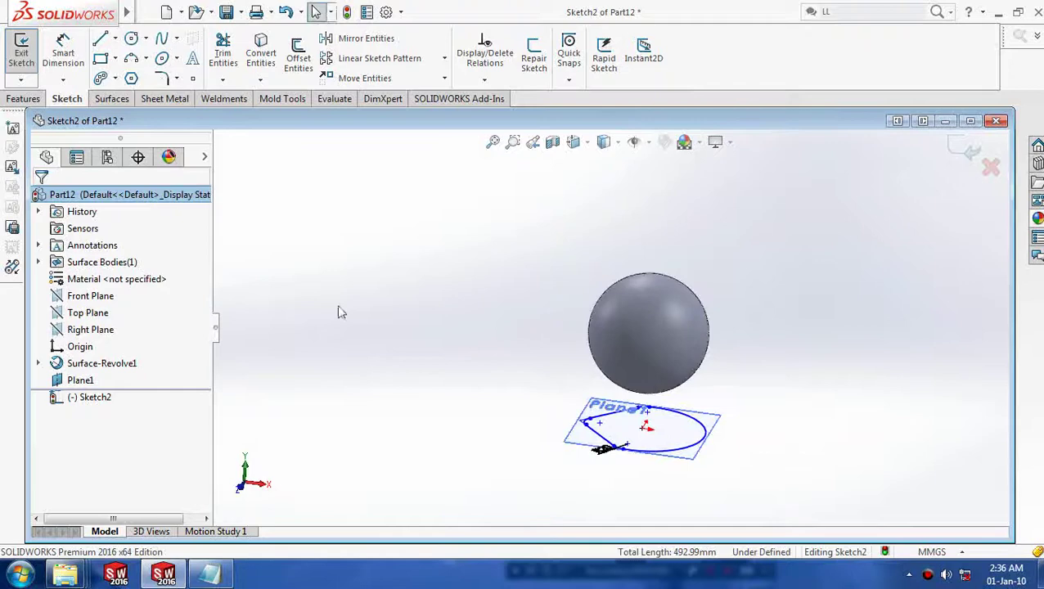
pyautogui.click(101, 331)
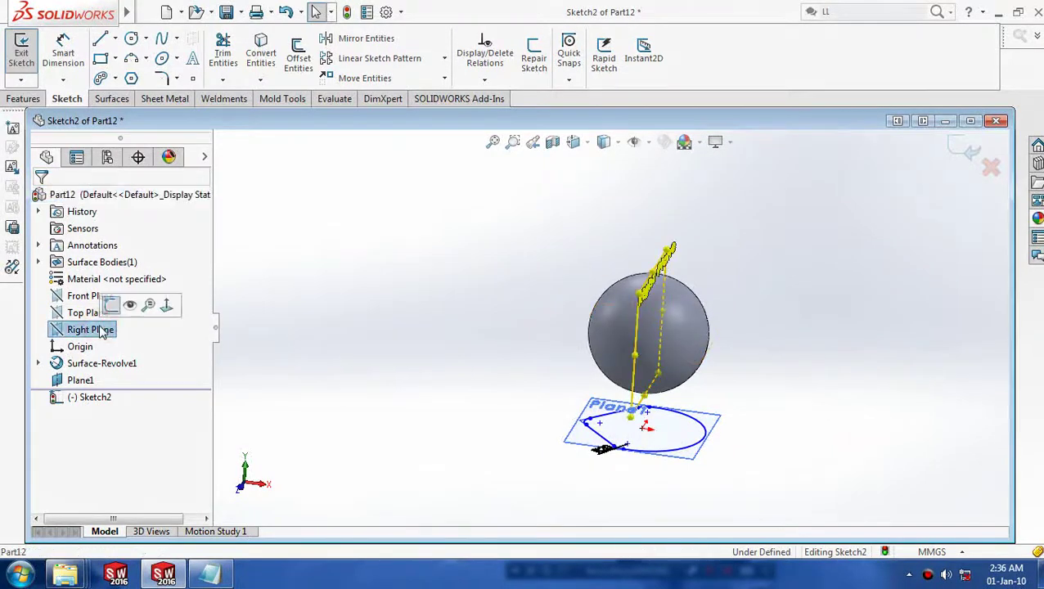
pyautogui.rightClick(101, 331)
pyautogui.click(166, 304)
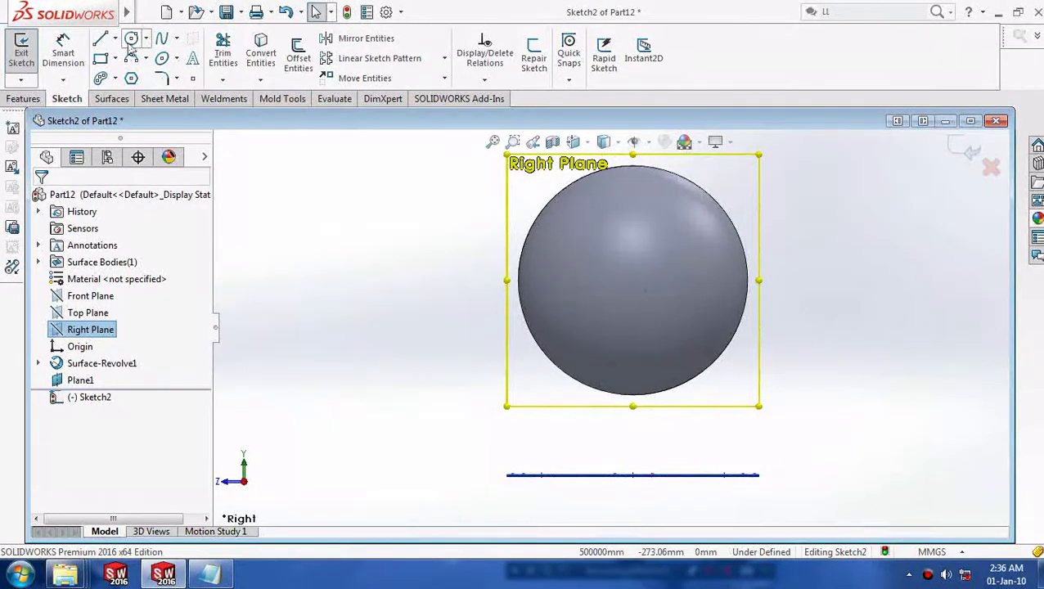
# Draw a short line left of the sphere, then exit the sketch.
pyautogui.click(114, 38)
pyautogui.click(129, 59)
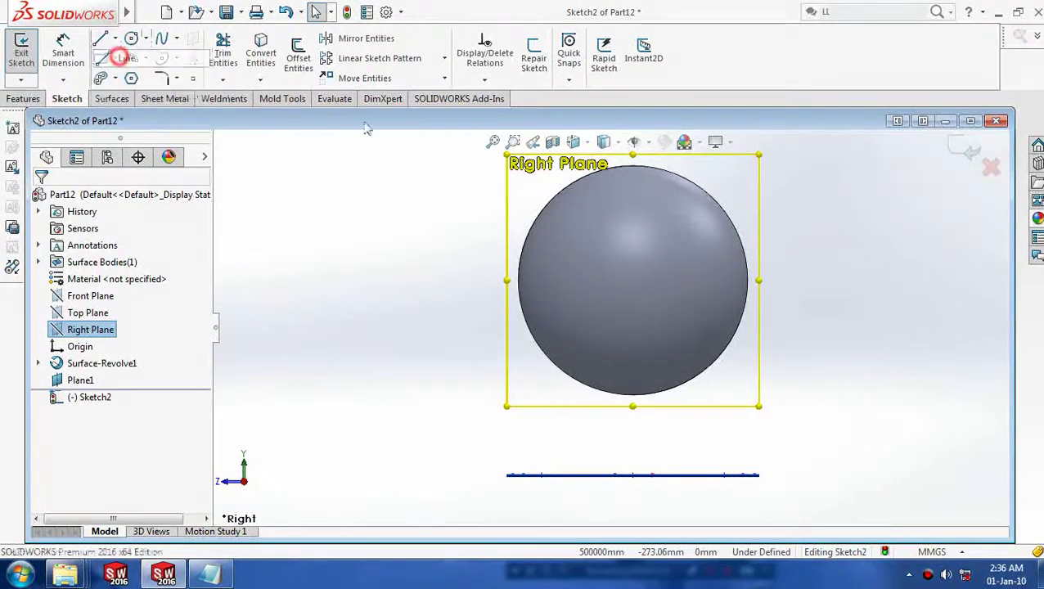
pyautogui.click(468, 289)
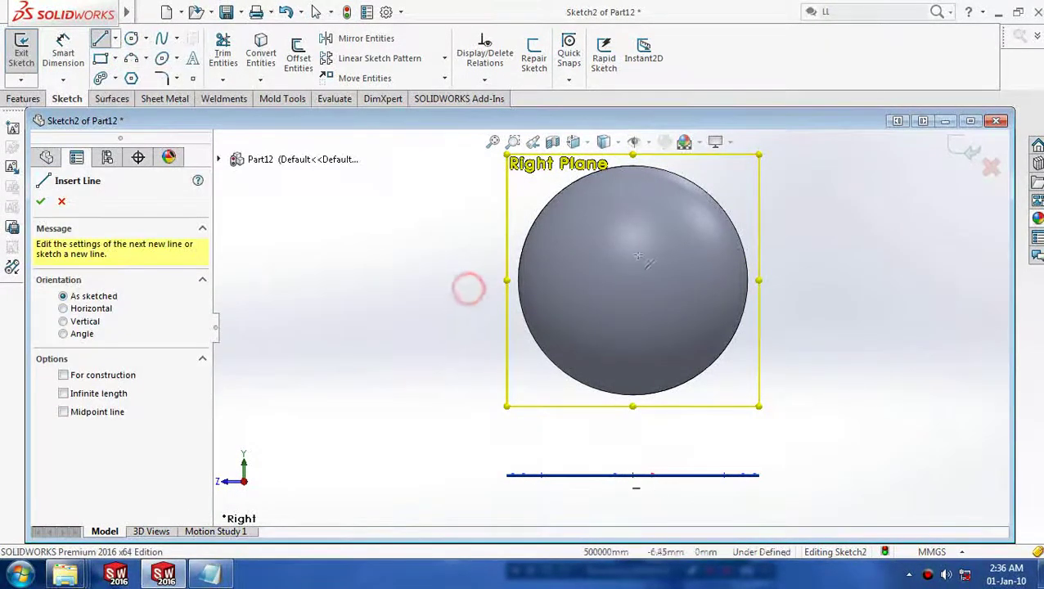
pyautogui.moveTo(283, 267); pyautogui.dragTo(420, 457, button='middle')
pyautogui.click(456, 295)
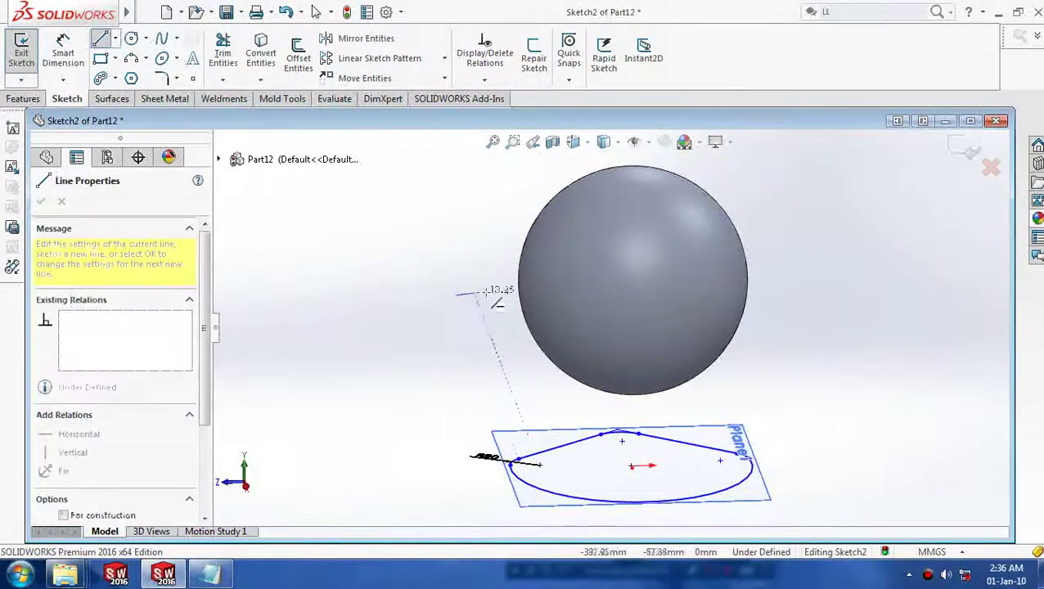
pyautogui.press('Escape')
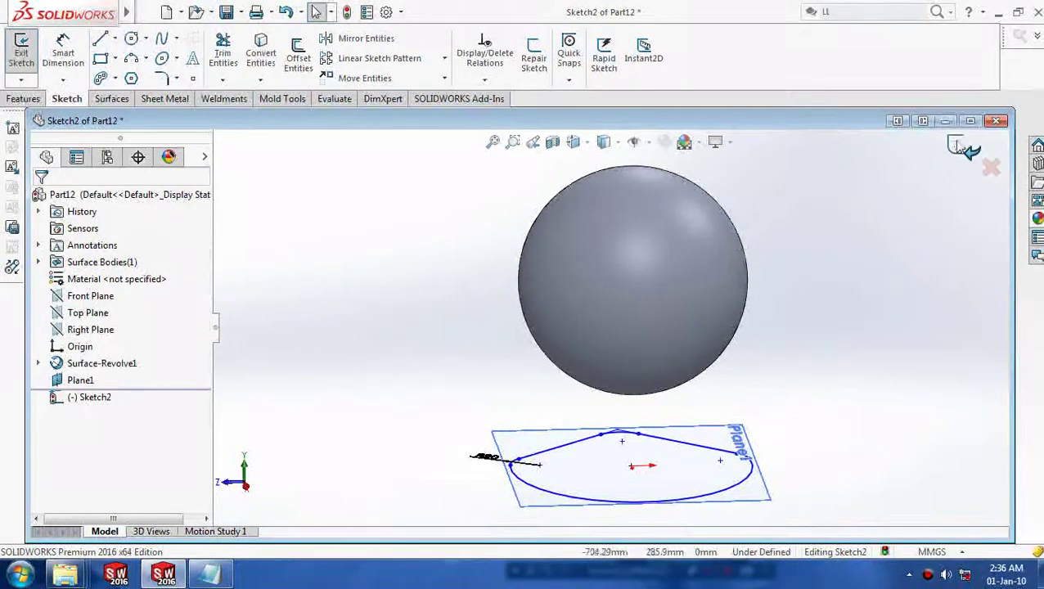
pyautogui.click(963, 147)
pyautogui.moveTo(962, 149)
pyautogui.mouseDown(button='middle')
pyautogui.moveTo(723, 265)
pyautogui.moveTo(558, 273)
pyautogui.mouseUp(button='middle')
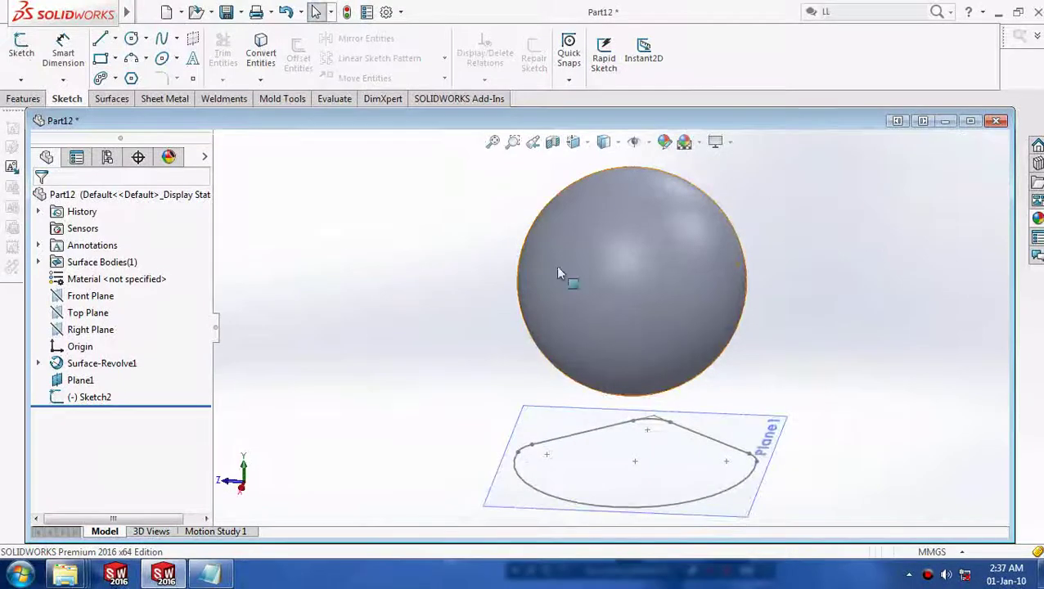
# On the Front Plane, draw a slanted line across the sphere, stretching its end farther right.
pyautogui.rightClick(105, 297)
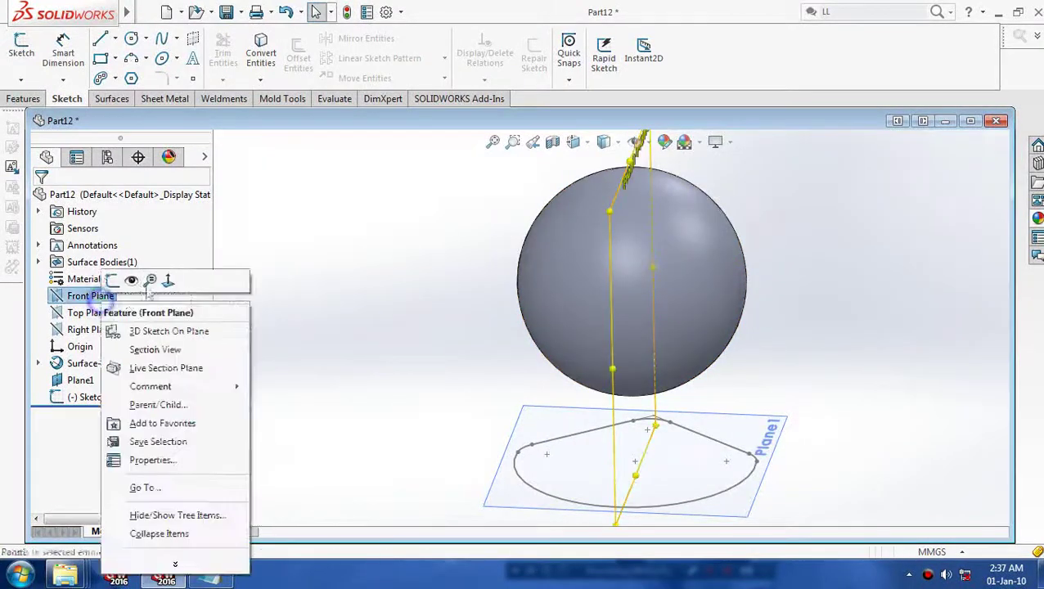
pyautogui.click(168, 280)
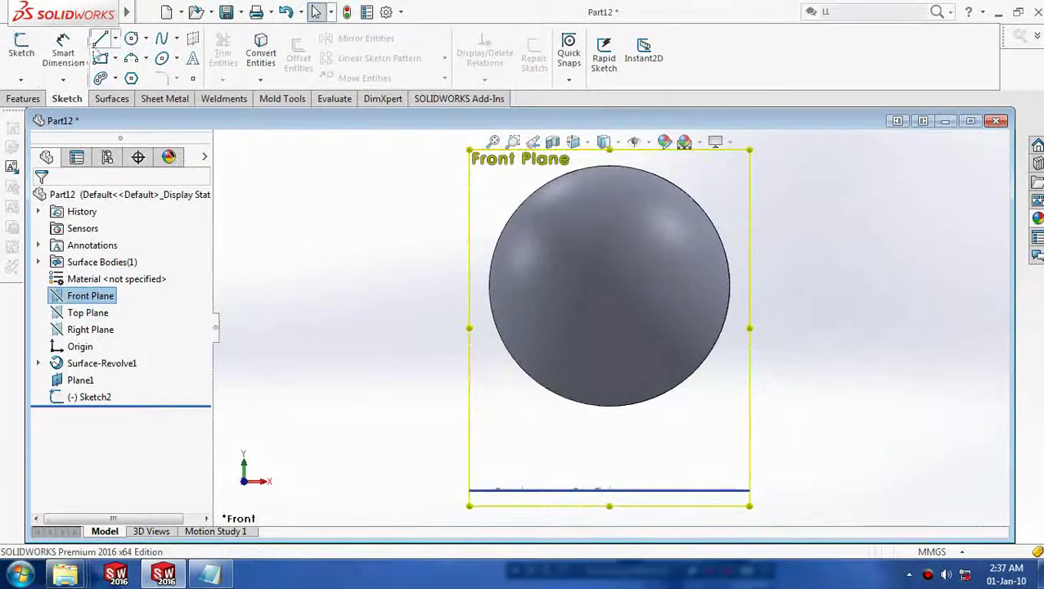
pyautogui.click(100, 39)
pyautogui.click(447, 279)
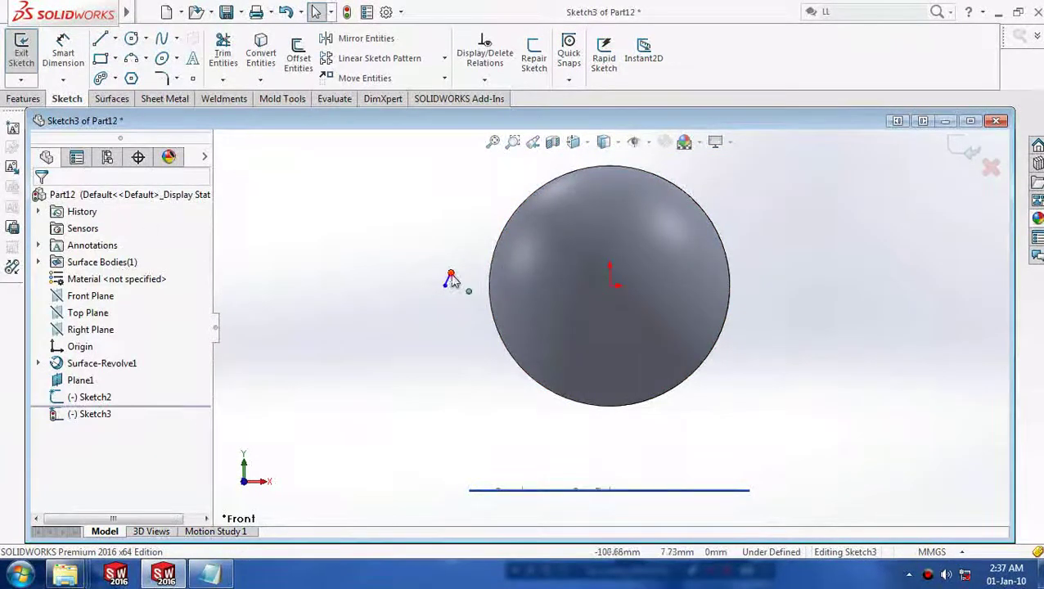
pyautogui.click(648, 237)
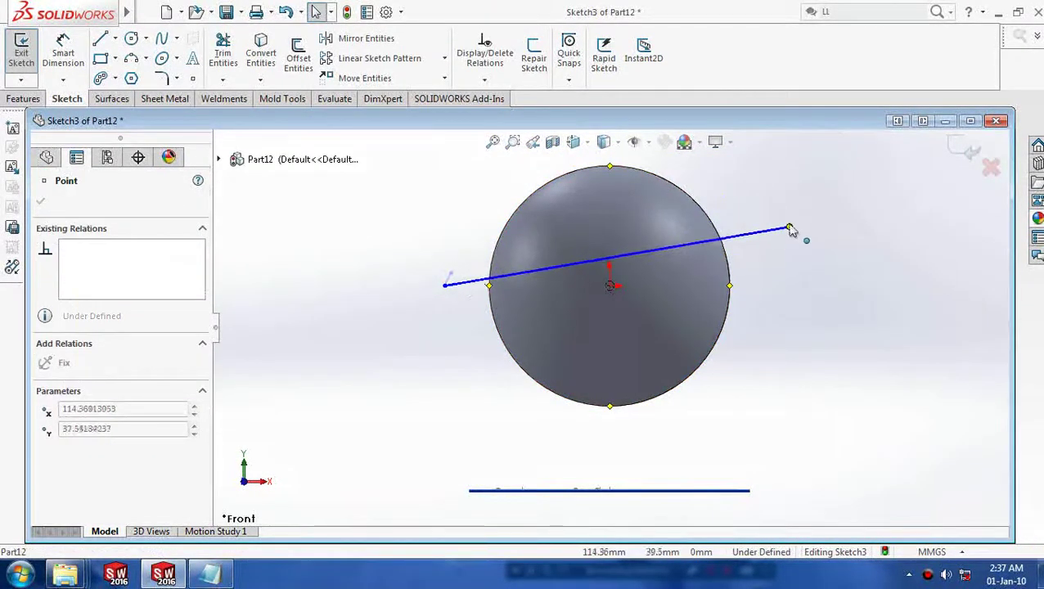
pyautogui.moveTo(688, 219); pyautogui.dragTo(792, 226)
pyautogui.click(39, 204)
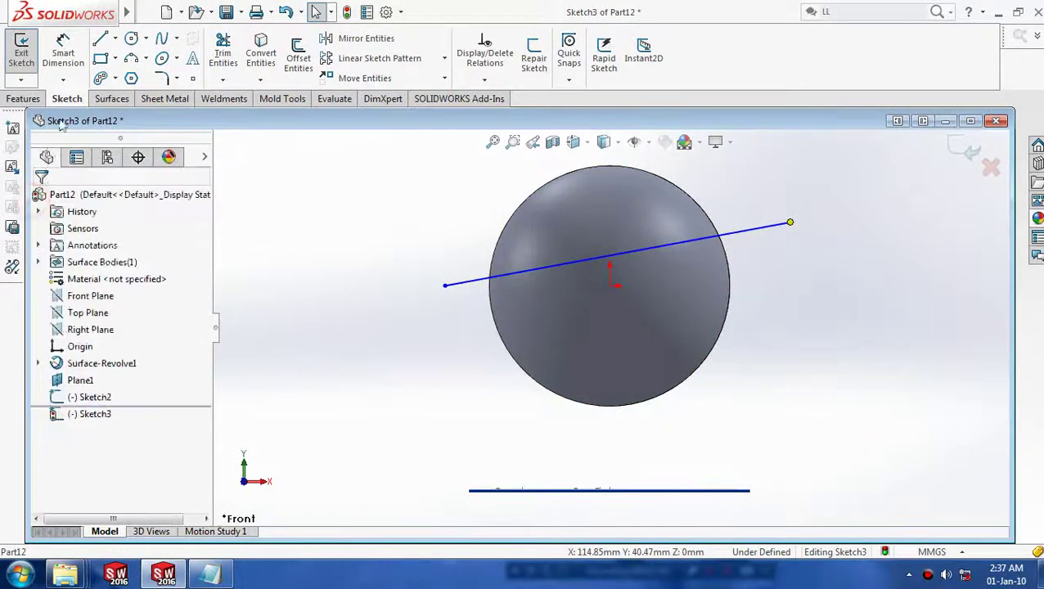
pyautogui.click(112, 98)
# Extrude the slanted line as a Mid Plane surface 190 mm deep.
pyautogui.click(26, 53)
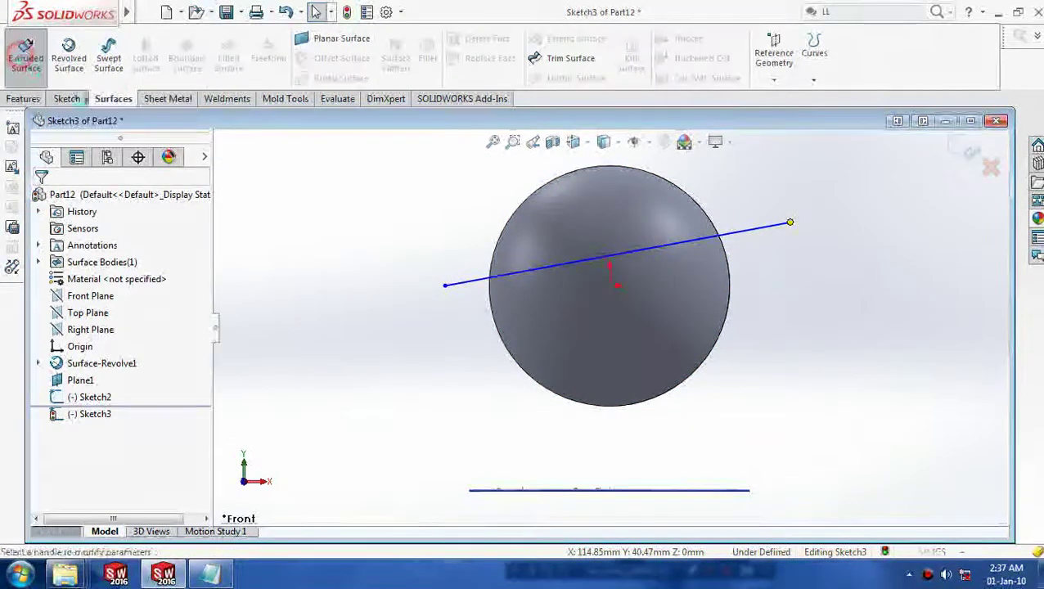
pyautogui.click(196, 293)
pyautogui.click(164, 355)
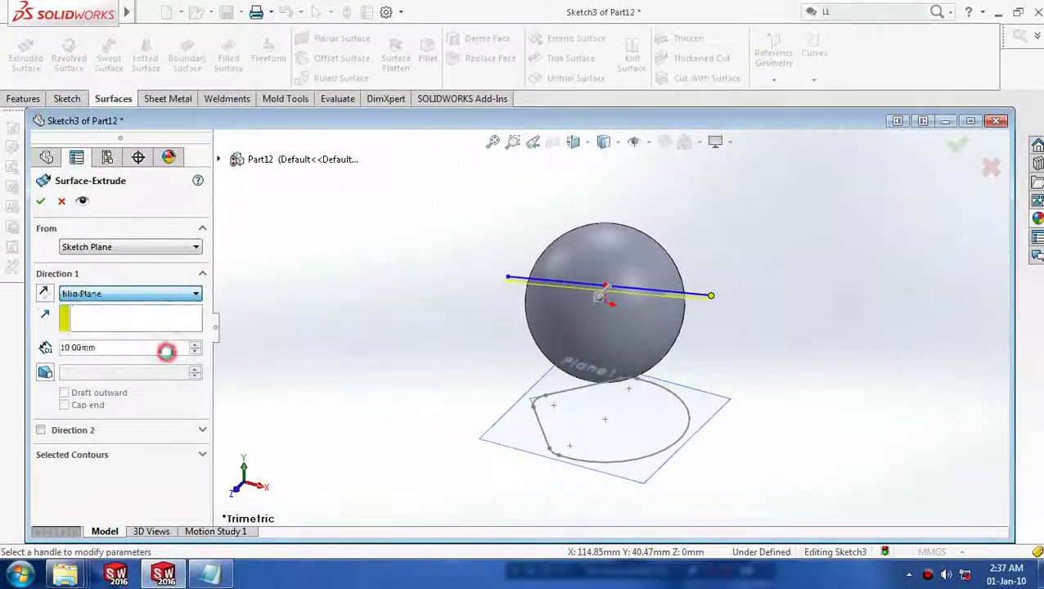
pyautogui.moveTo(345, 323); pyautogui.dragTo(354, 343, button='middle')
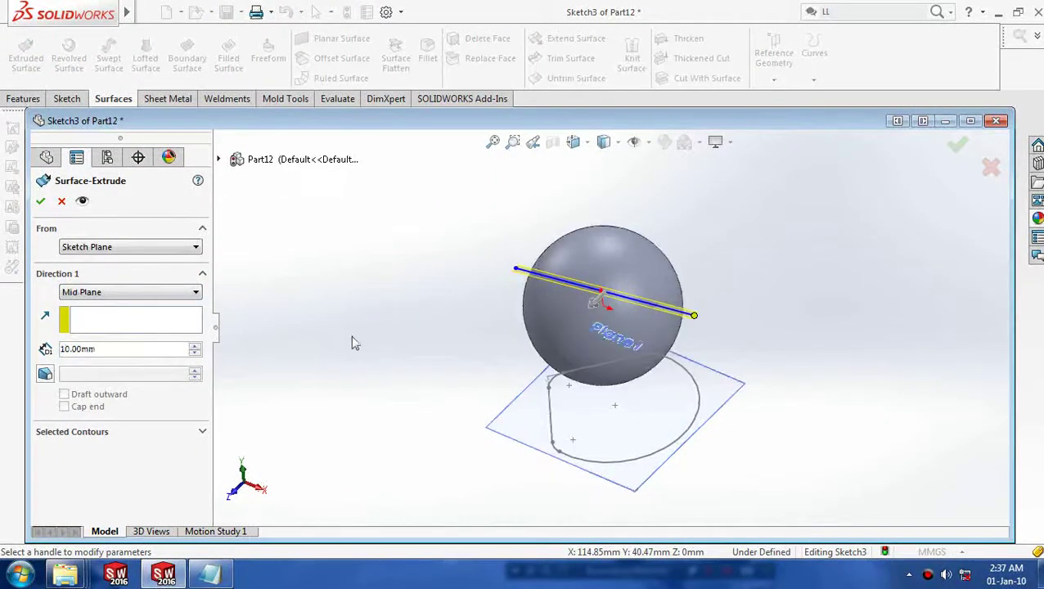
pyautogui.click(194, 349)
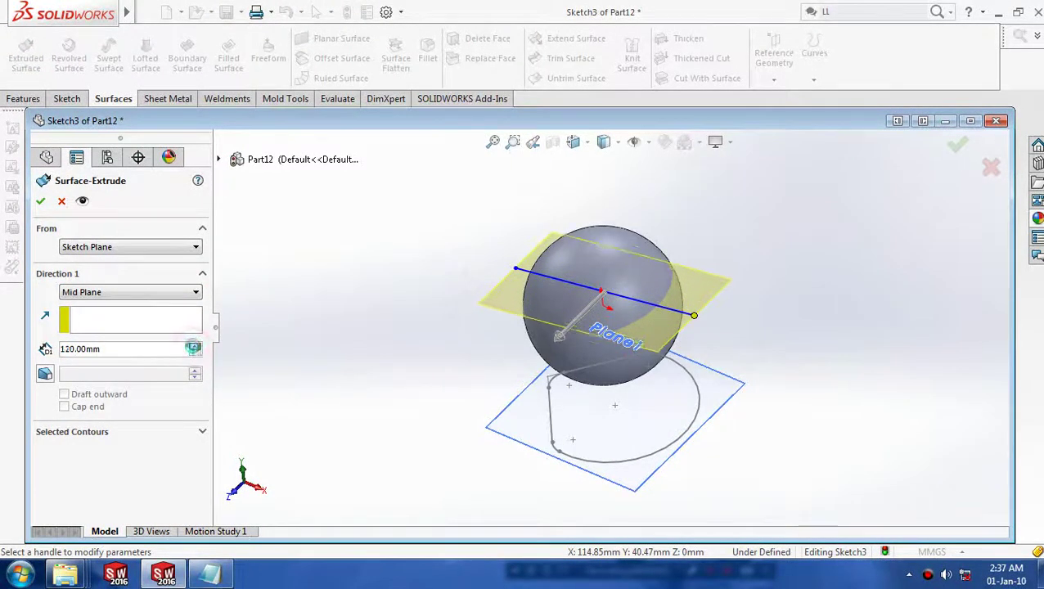
pyautogui.moveTo(193, 348); pyautogui.dragTo(183, 342)
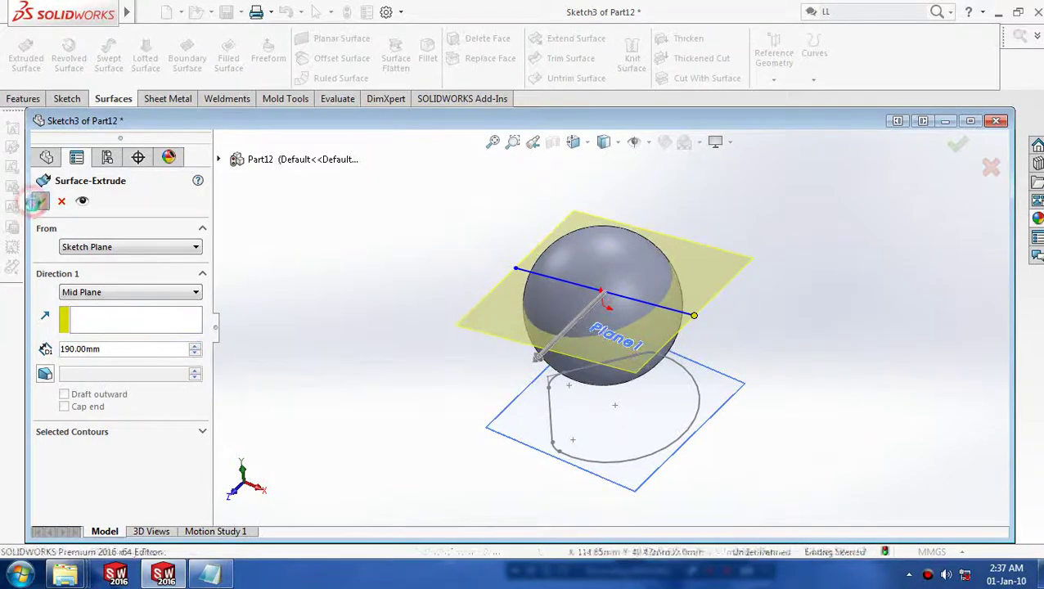
pyautogui.click(40, 200)
pyautogui.moveTo(240, 275)
pyautogui.mouseDown(button='middle')
pyautogui.moveTo(360, 206)
pyautogui.moveTo(333, 287)
pyautogui.moveTo(303, 248)
pyautogui.moveTo(333, 235)
pyautogui.mouseUp(button='middle')
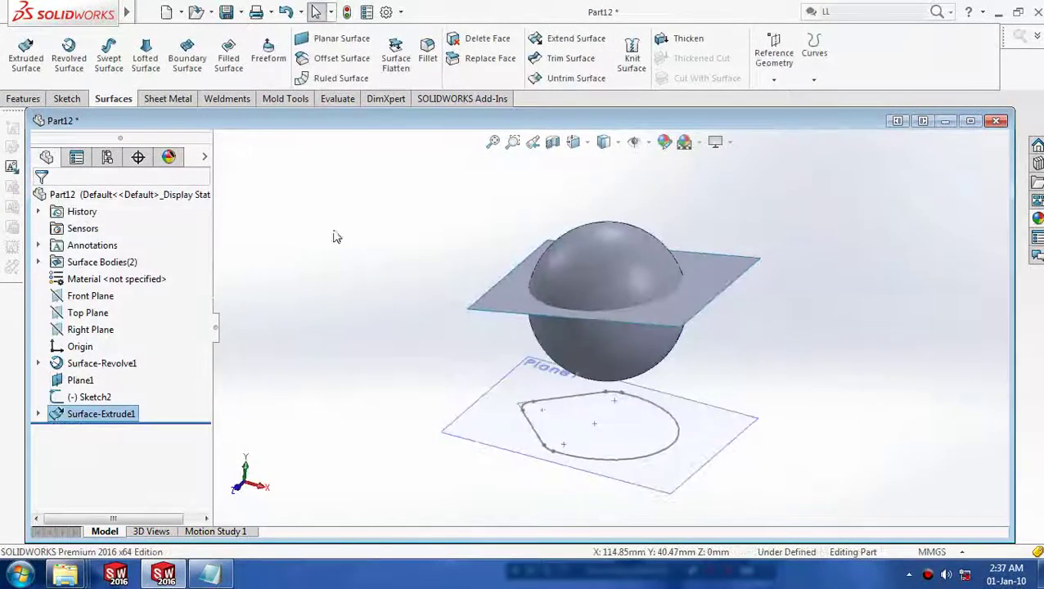
# Mutually trim Surface-Revolve1 and Surface-Extrude1, removing the lower sphere and the outer flat surface.
pyautogui.click(566, 59)
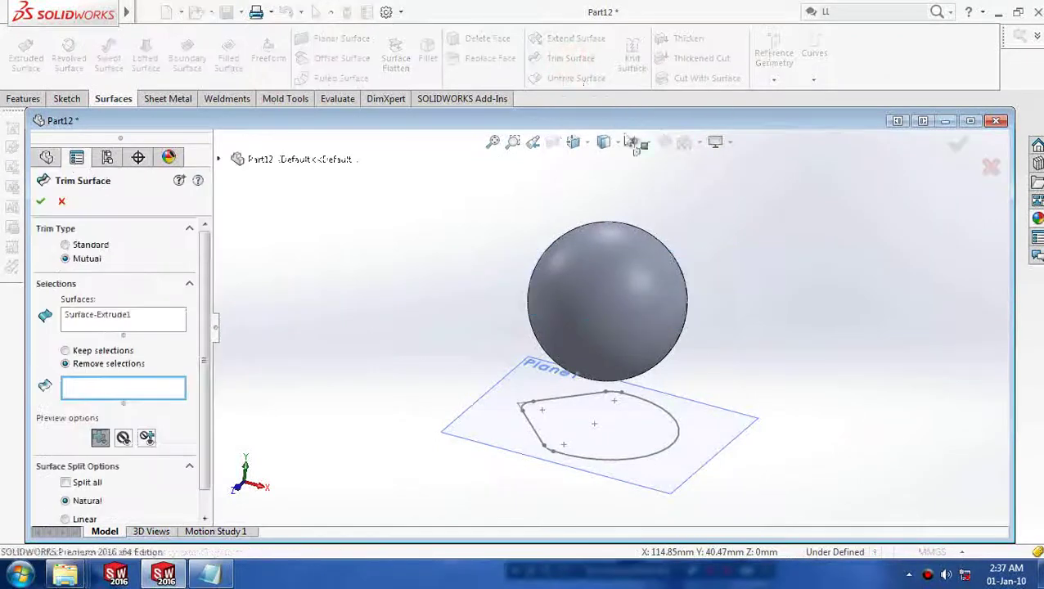
pyautogui.click(62, 202)
pyautogui.click(408, 235)
pyautogui.click(567, 64)
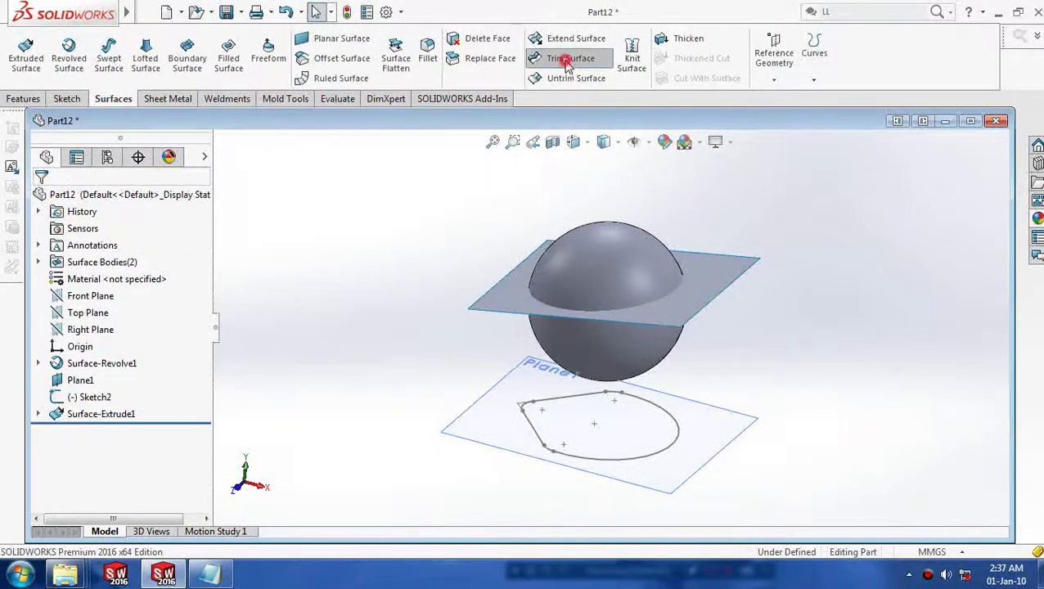
pyautogui.click(594, 263)
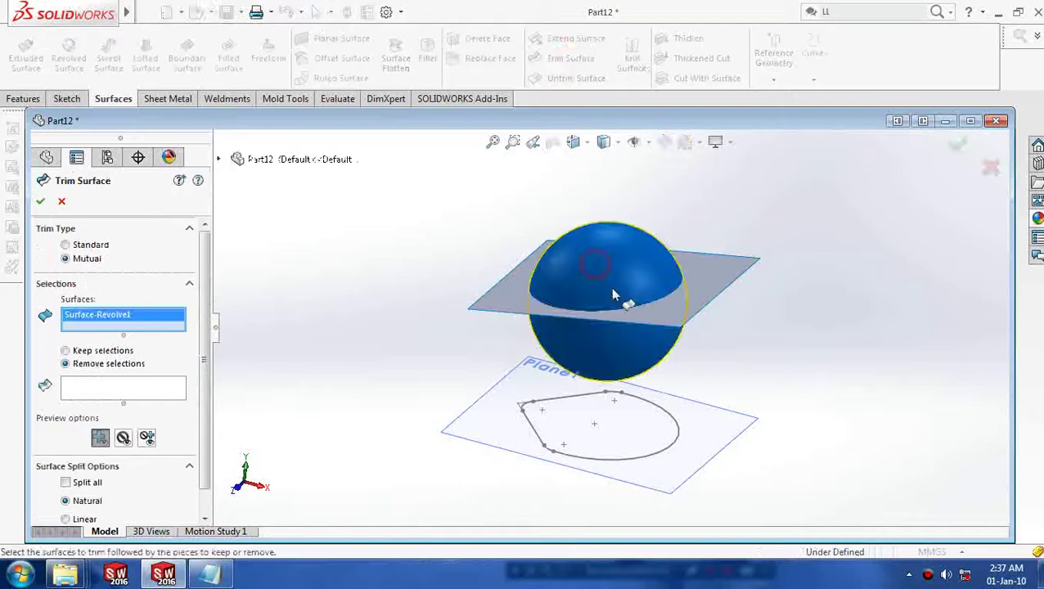
pyautogui.click(655, 320)
pyautogui.click(129, 401)
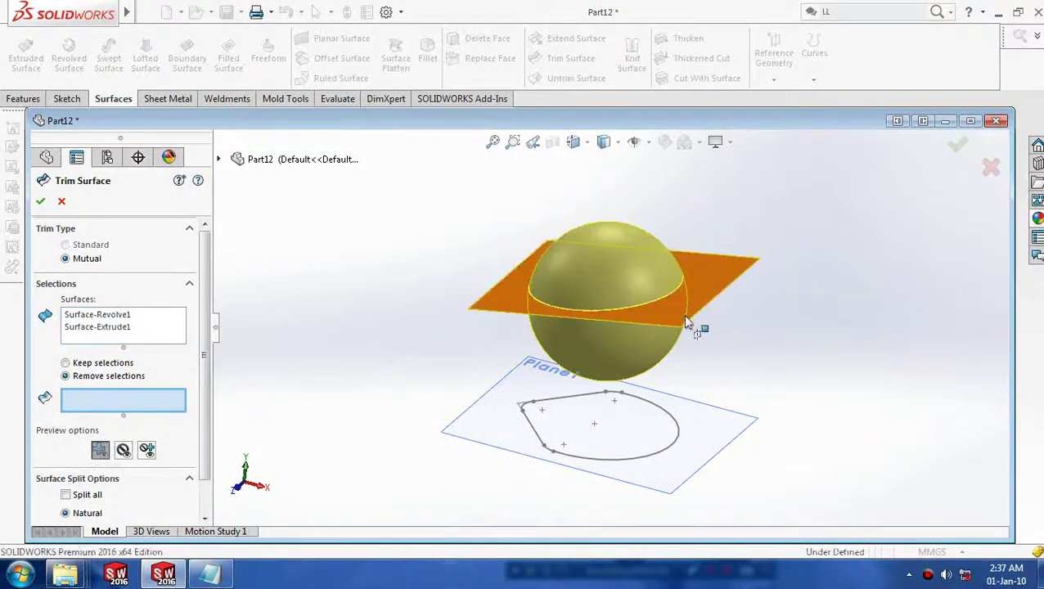
pyautogui.click(620, 352)
pyautogui.moveTo(541, 356)
pyautogui.mouseDown(button='middle')
pyautogui.moveTo(495, 284)
pyautogui.moveTo(494, 338)
pyautogui.mouseUp(button='middle')
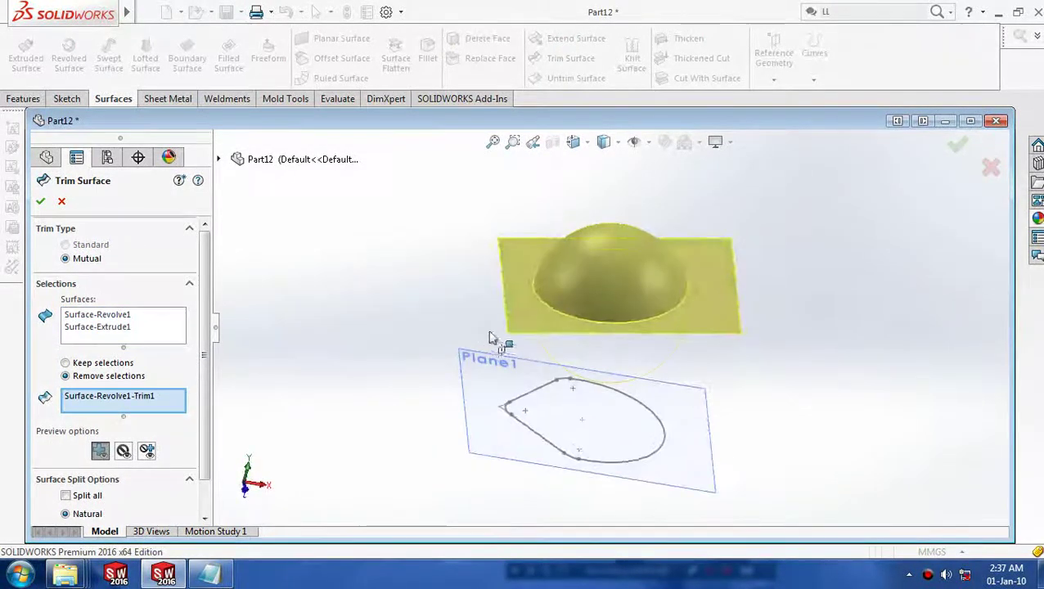
pyautogui.click(526, 315)
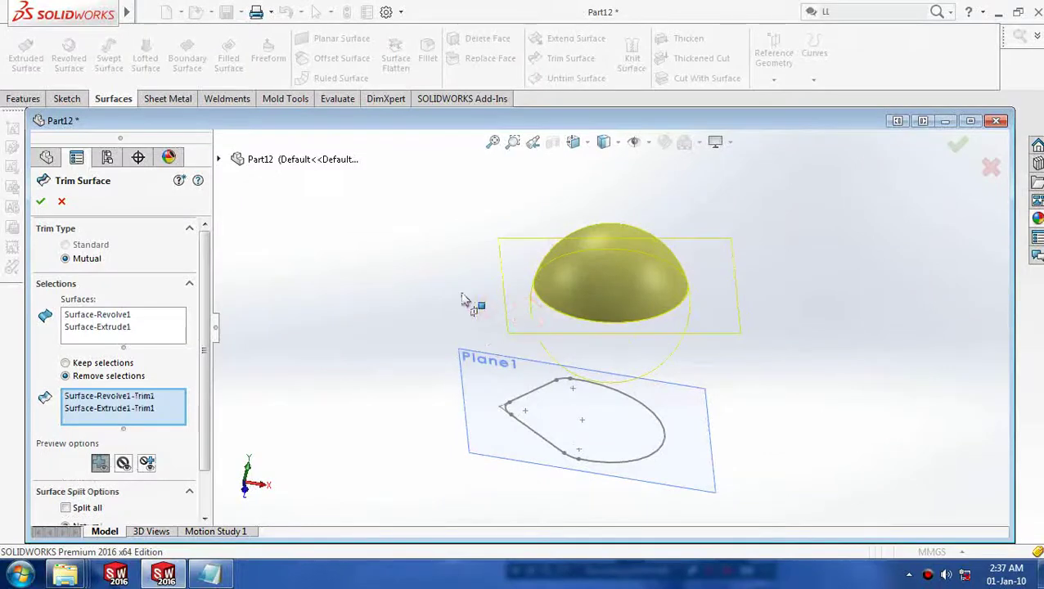
pyautogui.click(41, 202)
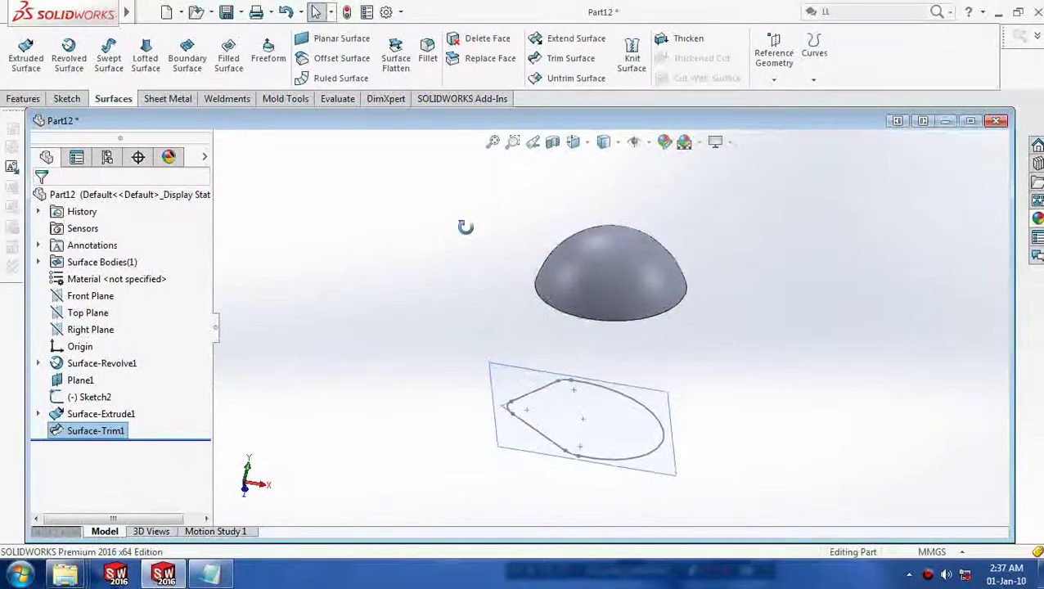
# Start a lofted surface and group the Plane1 sketch's arcs and diagonal line into one closed profile.
pyautogui.moveTo(465, 227); pyautogui.dragTo(450, 243, button='middle')
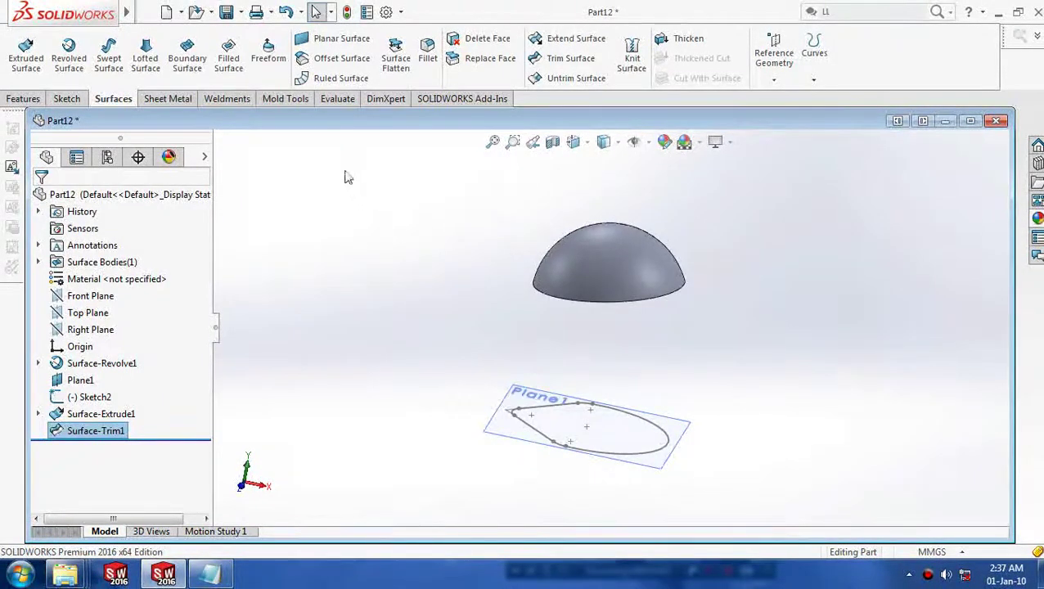
pyautogui.click(146, 51)
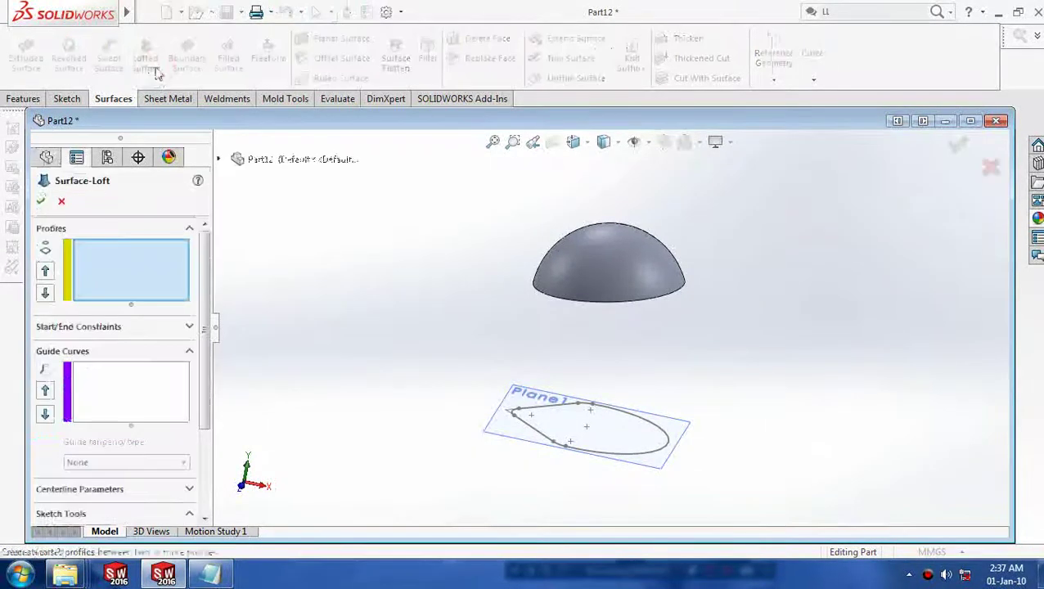
pyautogui.rightClick(324, 286)
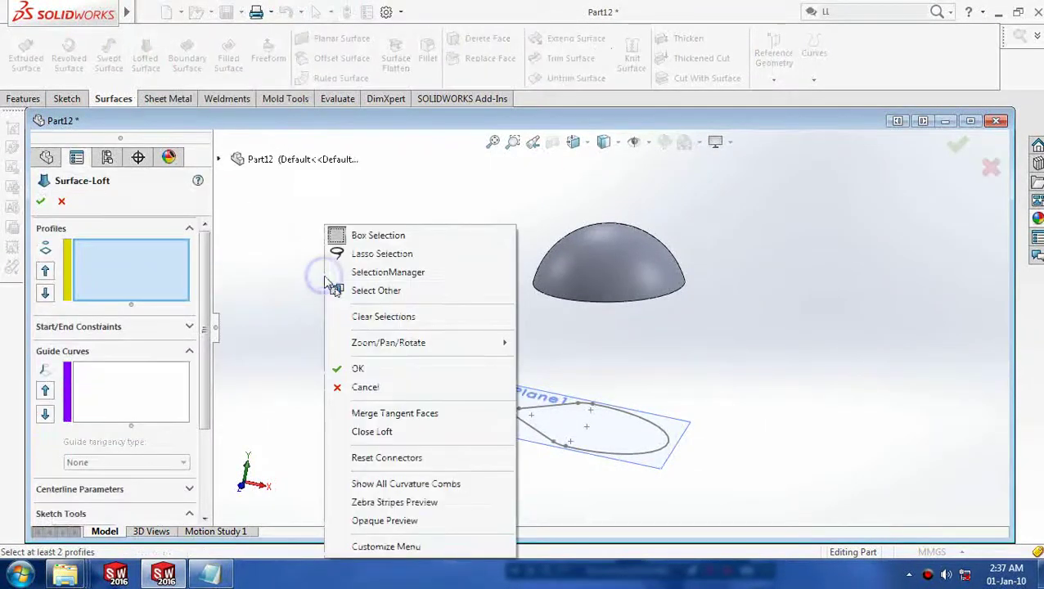
pyautogui.click(375, 274)
pyautogui.moveTo(556, 419); pyautogui.dragTo(634, 450, button='middle')
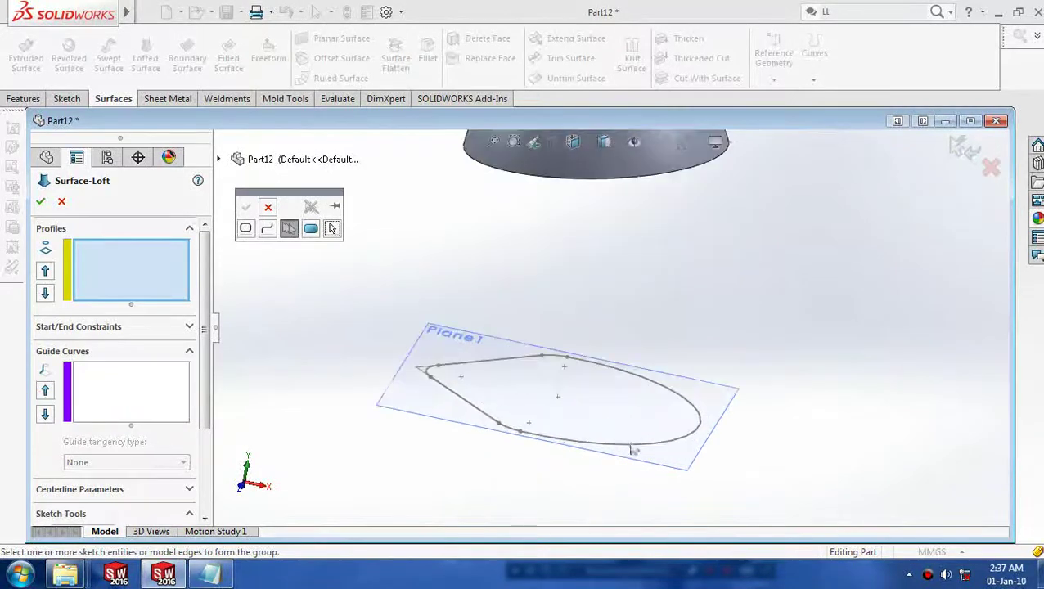
pyautogui.click(667, 397)
pyautogui.scroll(-2, 557, 375)
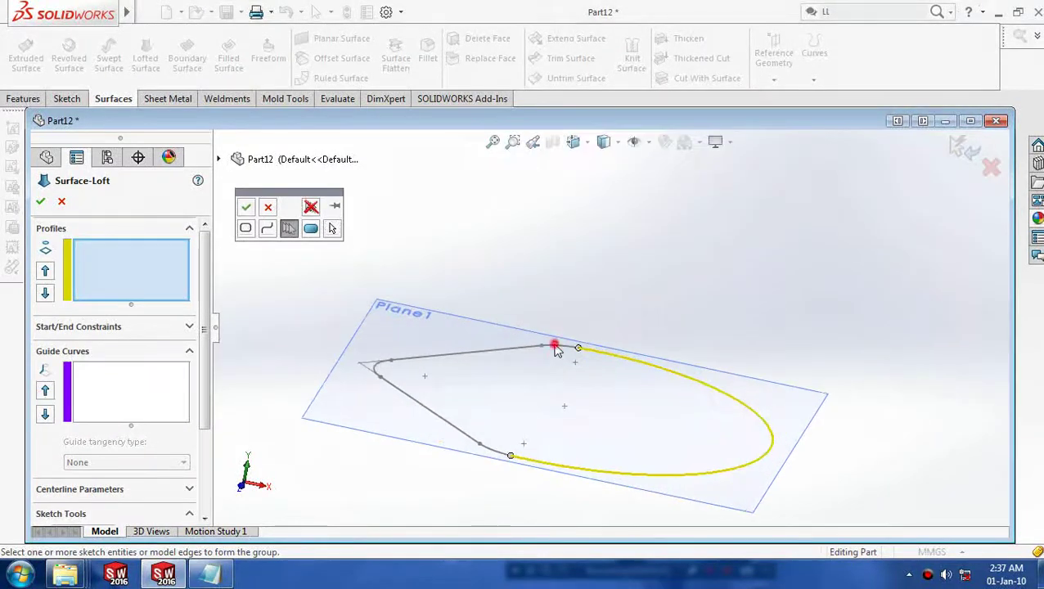
pyautogui.click(378, 364)
pyautogui.click(421, 404)
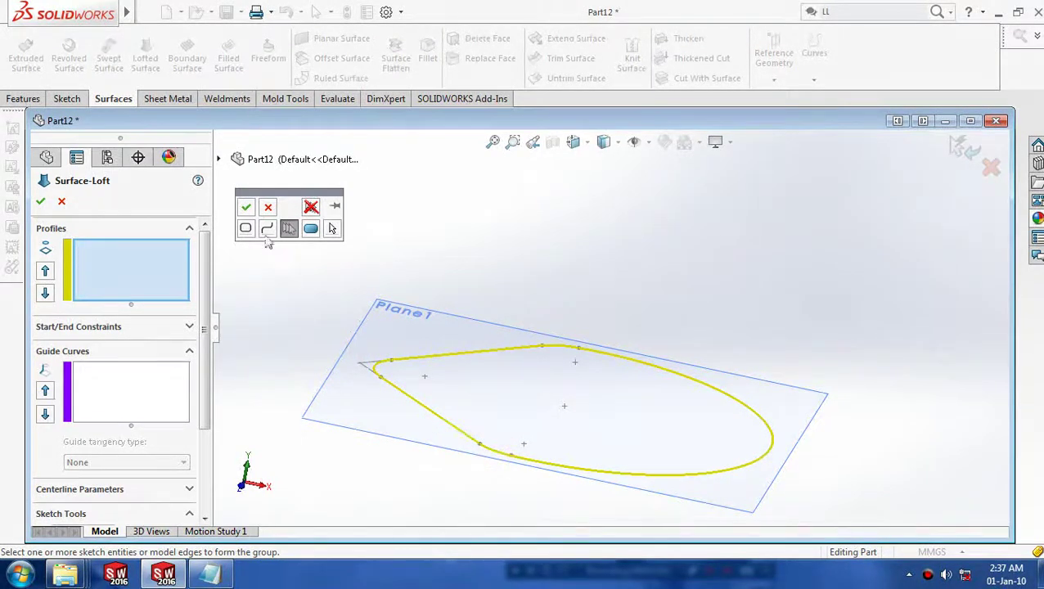
pyautogui.click(246, 208)
# Add the dome's bottom edge as the second loft profile and check the side-wall preview.
pyautogui.click(147, 285)
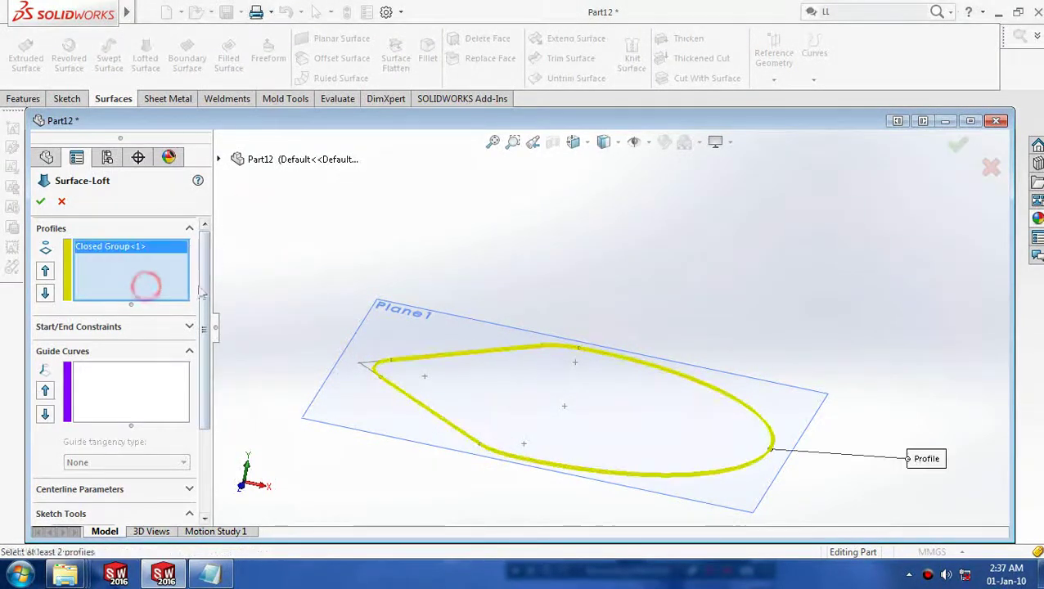
pyautogui.press('f')
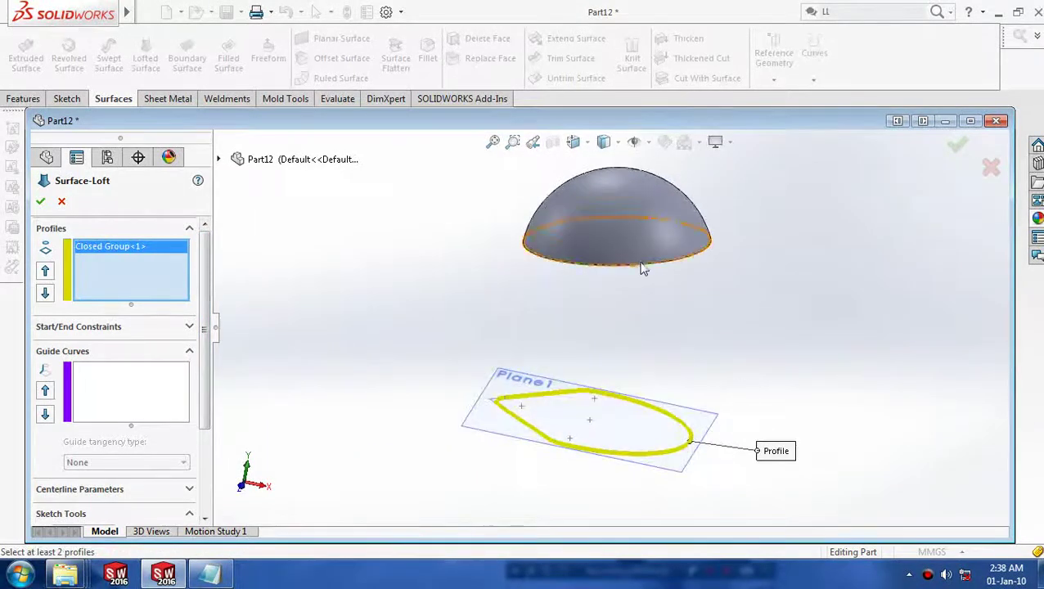
pyautogui.click(644, 272)
pyautogui.moveTo(434, 296)
pyautogui.mouseDown(button='middle')
pyautogui.moveTo(414, 296)
pyautogui.moveTo(427, 303)
pyautogui.moveTo(417, 344)
pyautogui.mouseUp(button='middle')
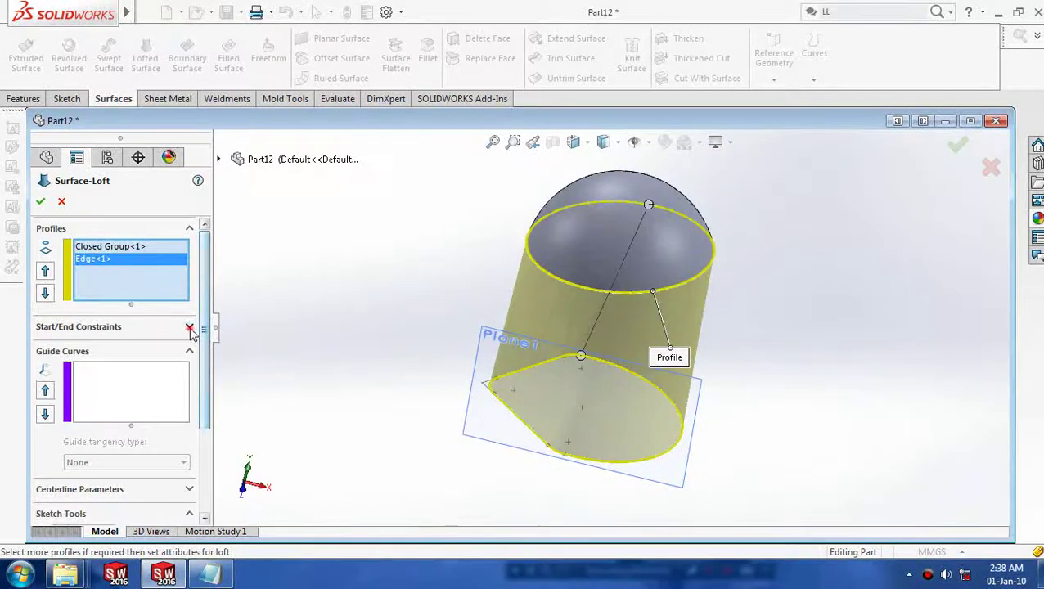
# Keep the loft's start constraint at None and set its end constraint to Tangency To Face.
pyautogui.click(189, 328)
pyautogui.click(184, 363)
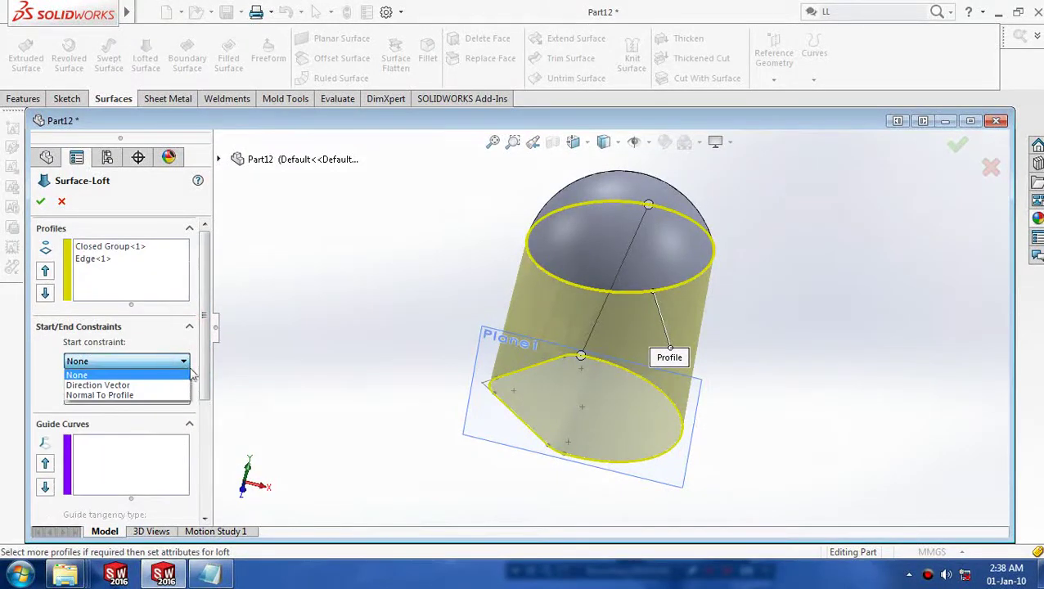
pyautogui.click(250, 358)
pyautogui.click(82, 397)
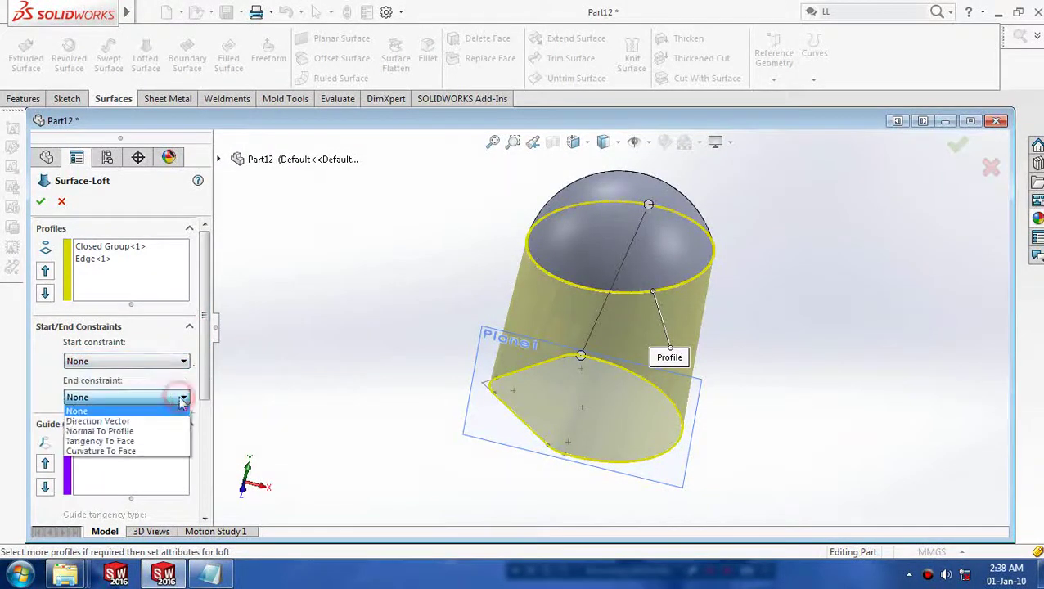
pyautogui.click(174, 442)
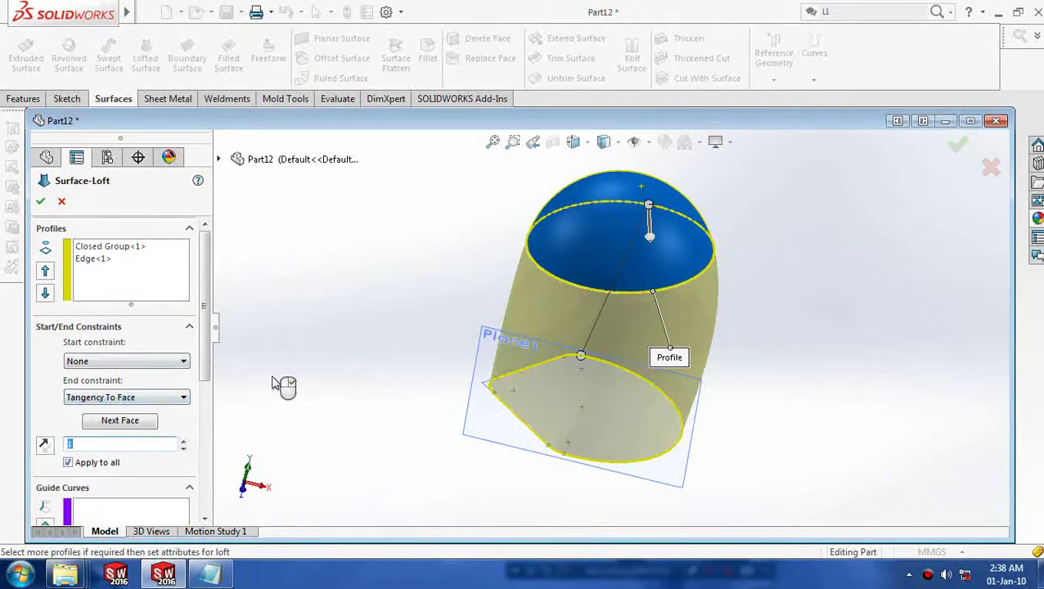
pyautogui.moveTo(278, 382)
pyautogui.mouseDown(button='middle')
pyautogui.moveTo(361, 319)
pyautogui.moveTo(266, 317)
pyautogui.moveTo(299, 337)
pyautogui.moveTo(338, 331)
pyautogui.moveTo(348, 368)
pyautogui.mouseUp(button='middle')
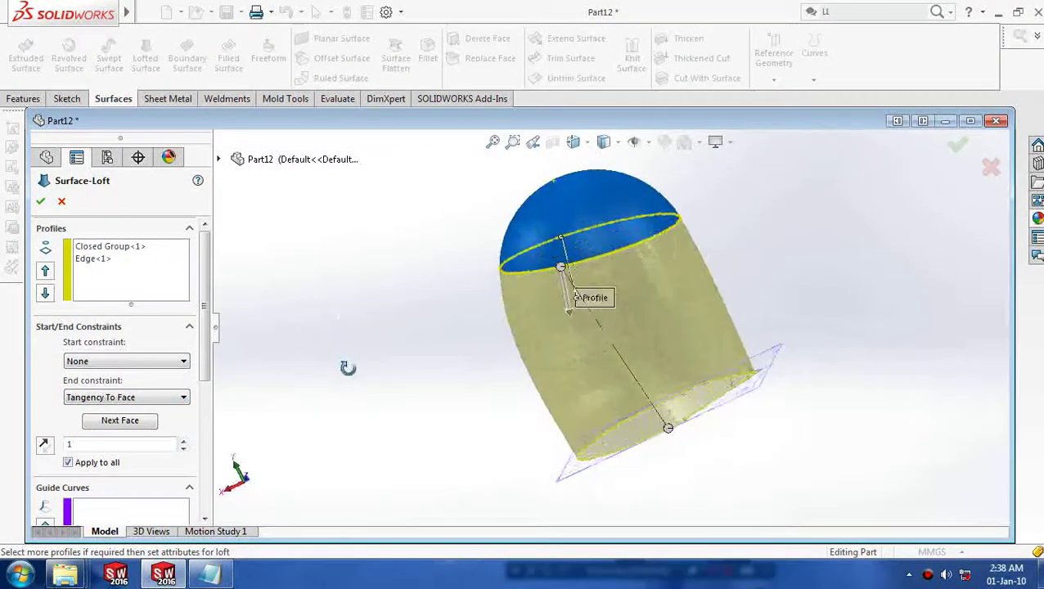
# Set the end tangent length to 2.5 and accept Surface-Loft1.
pyautogui.click(183, 440)
pyautogui.click(183, 440)
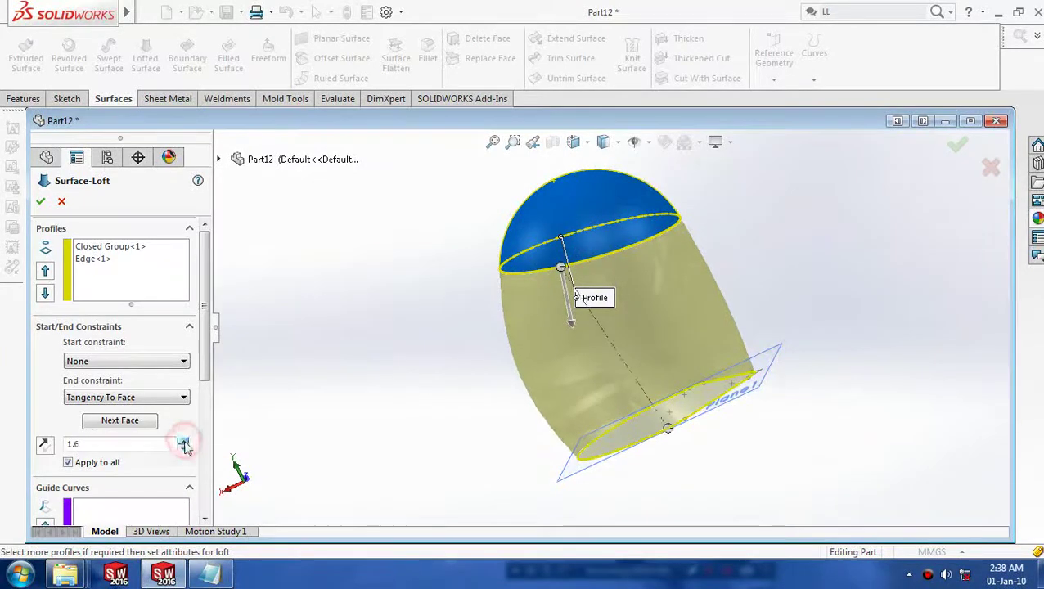
pyautogui.click(183, 442)
pyautogui.click(183, 442)
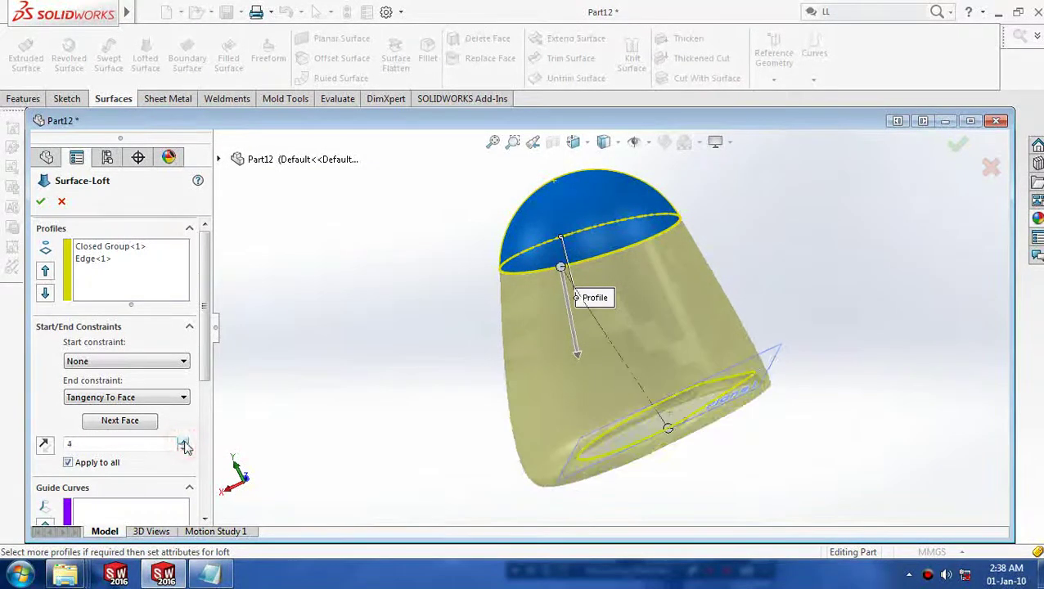
pyautogui.click(184, 450)
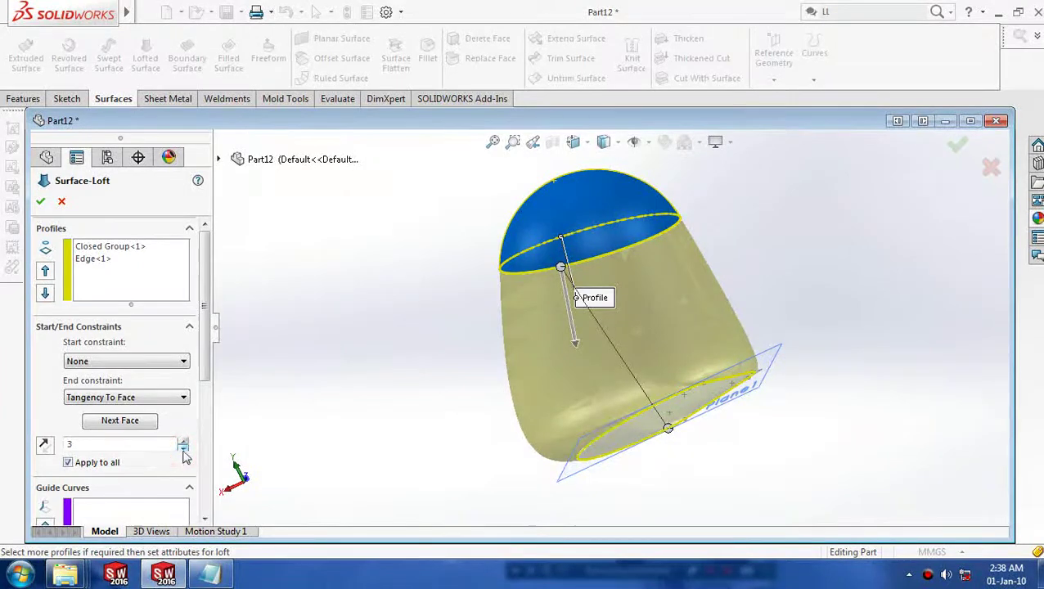
pyautogui.moveTo(381, 399)
pyautogui.mouseDown(button='middle')
pyautogui.moveTo(442, 346)
pyautogui.moveTo(377, 309)
pyautogui.moveTo(370, 361)
pyautogui.moveTo(384, 345)
pyautogui.mouseUp(button='middle')
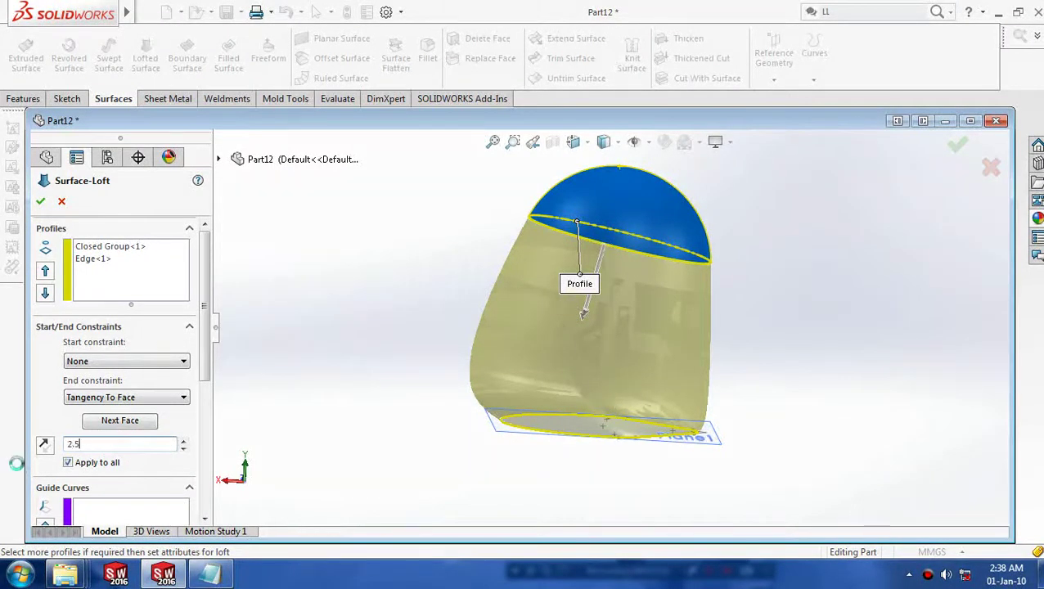
pyautogui.moveTo(349, 370)
pyautogui.mouseDown(button='middle')
pyautogui.moveTo(403, 303)
pyautogui.moveTo(371, 384)
pyautogui.moveTo(391, 363)
pyautogui.mouseUp(button='middle')
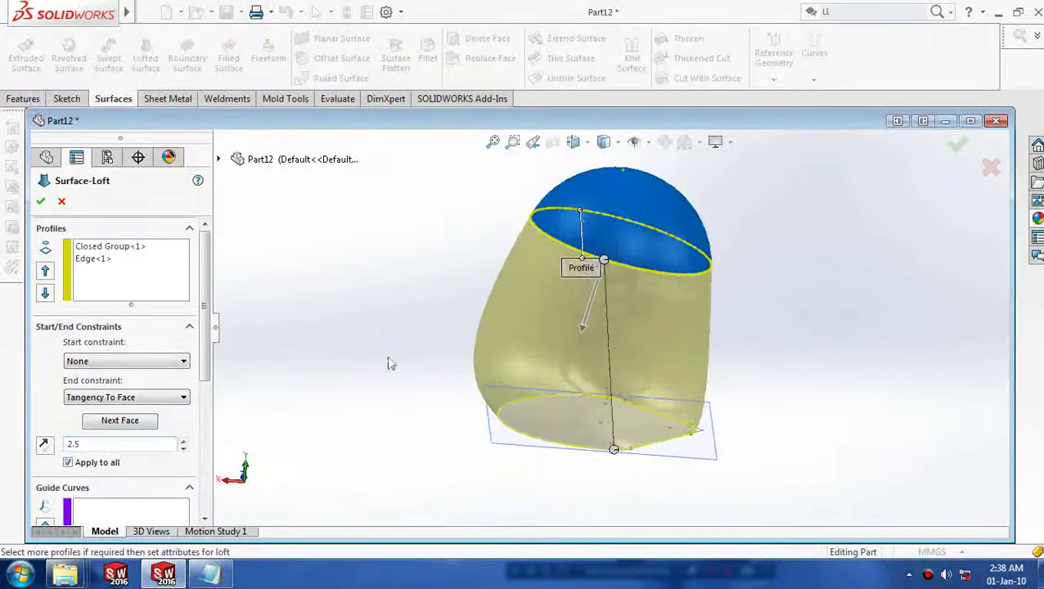
pyautogui.click(41, 203)
pyautogui.moveTo(228, 246)
pyautogui.mouseDown(button='middle')
pyautogui.moveTo(272, 209)
pyautogui.moveTo(295, 249)
pyautogui.mouseUp(button='middle')
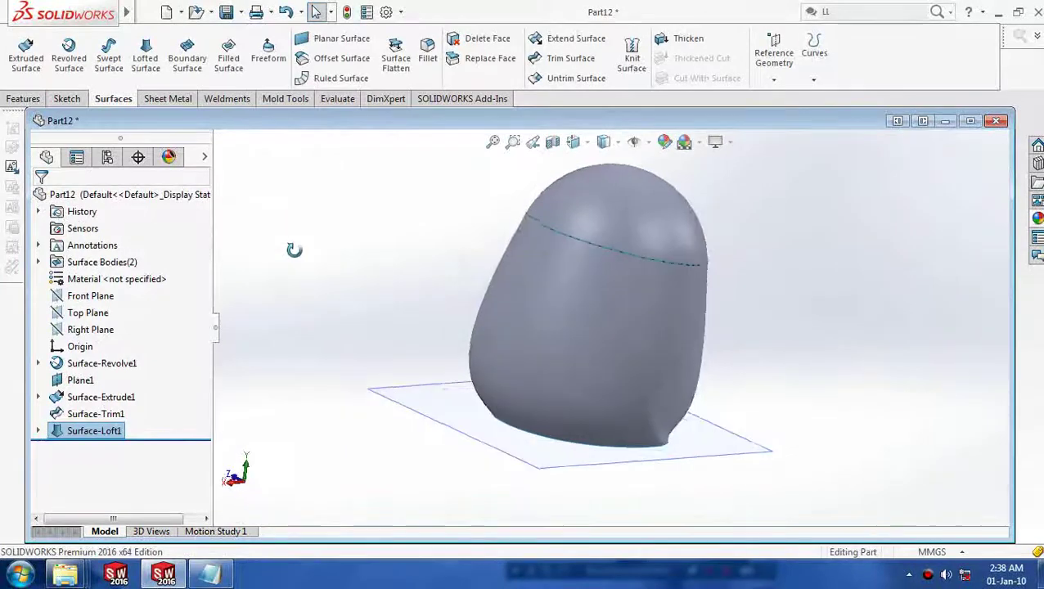
# Select the Front Plane and view it Normal To.
pyautogui.click(107, 329)
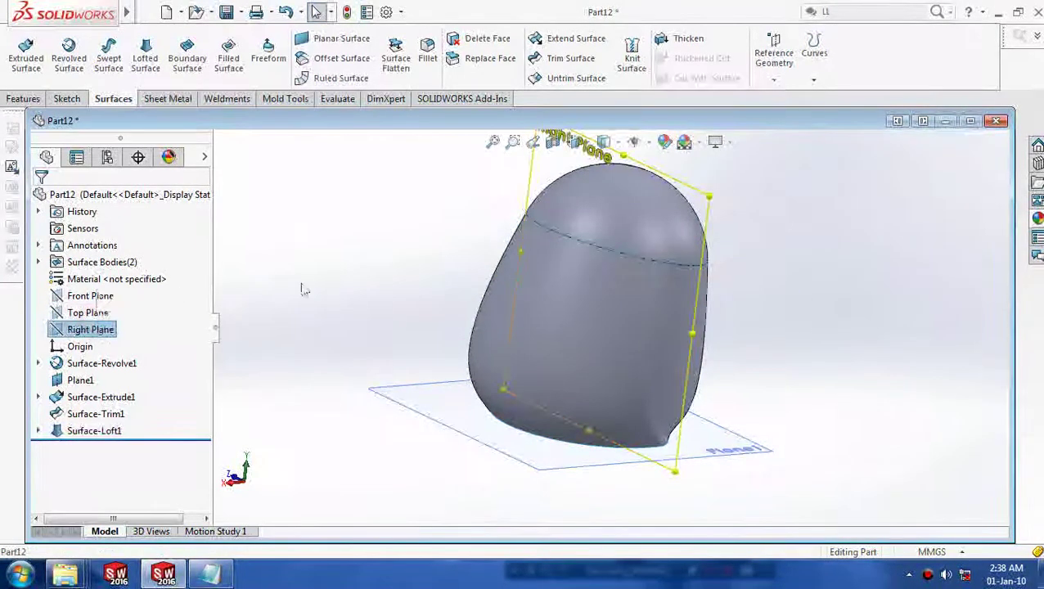
pyautogui.moveTo(304, 289)
pyautogui.mouseDown(button='middle')
pyautogui.moveTo(272, 268)
pyautogui.moveTo(248, 276)
pyautogui.mouseUp(button='middle')
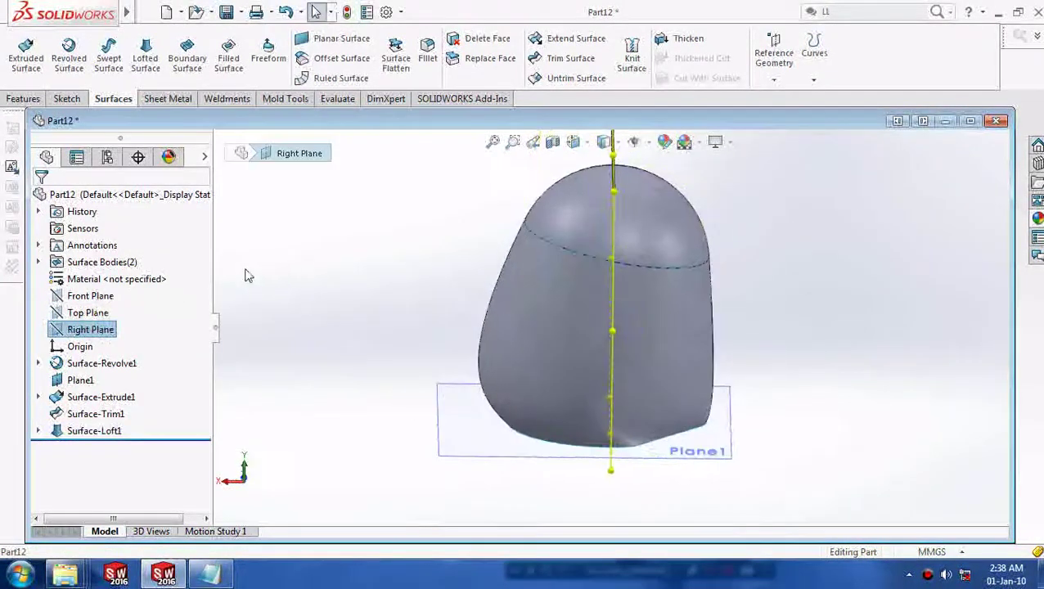
pyautogui.click(108, 298)
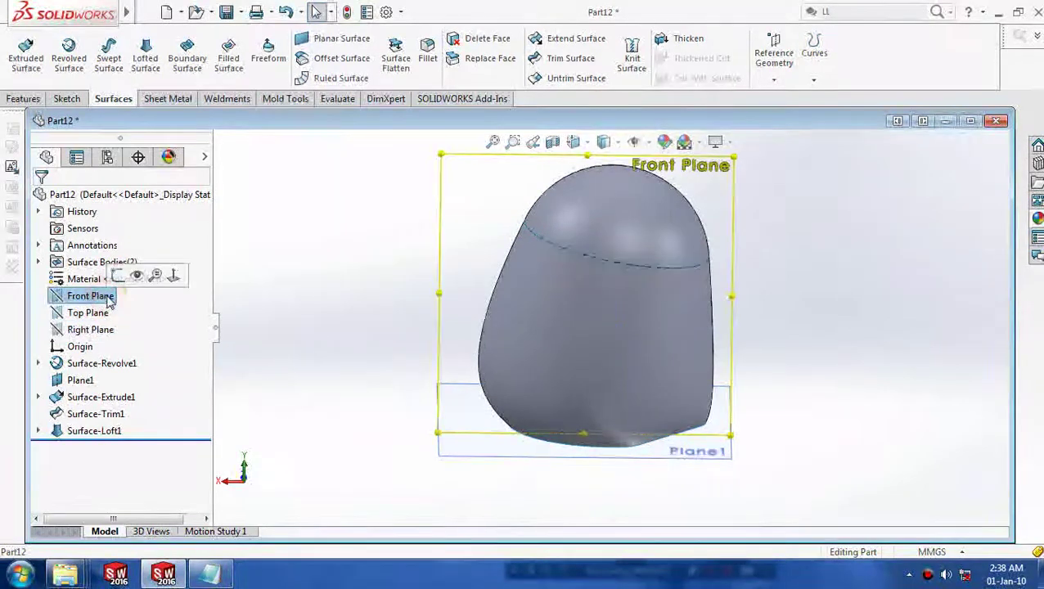
pyautogui.rightClick(110, 301)
pyautogui.click(173, 277)
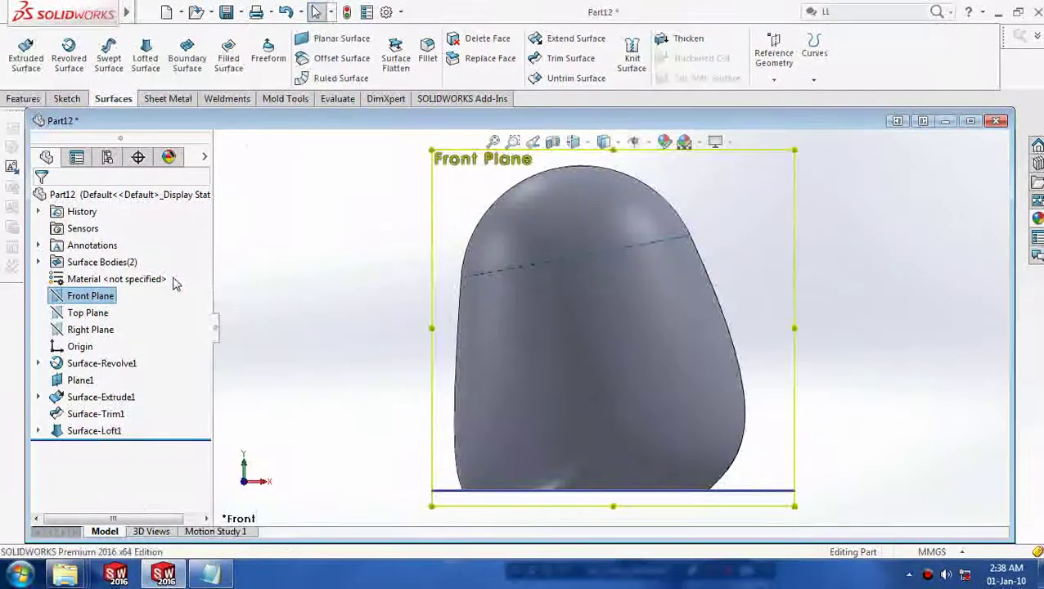
# Sketch a three-point spline curving across the body's right side, then exit Sketch4.
pyautogui.click(74, 98)
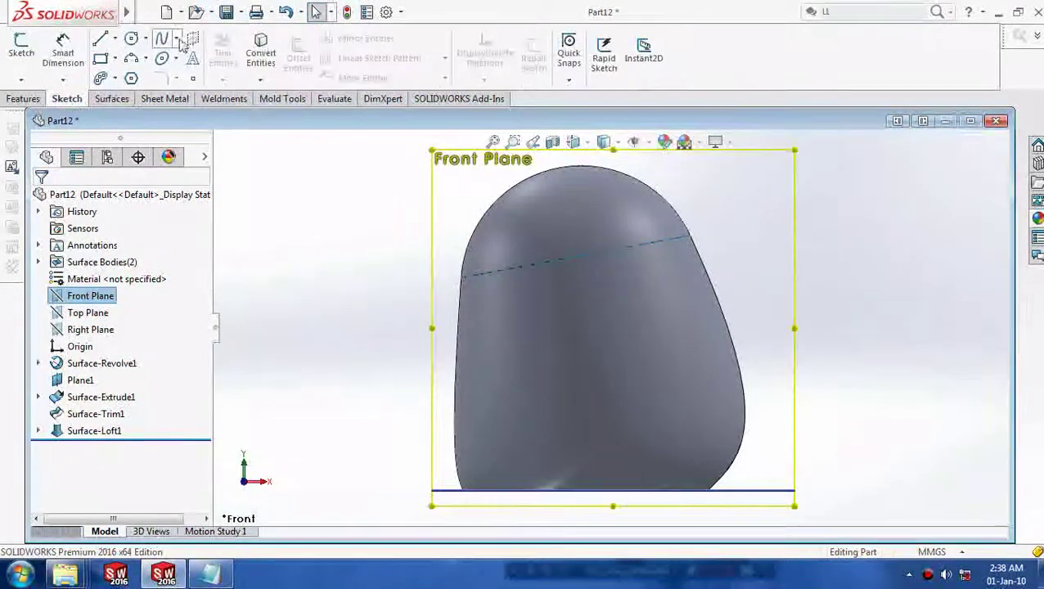
pyautogui.click(176, 38)
pyautogui.click(186, 59)
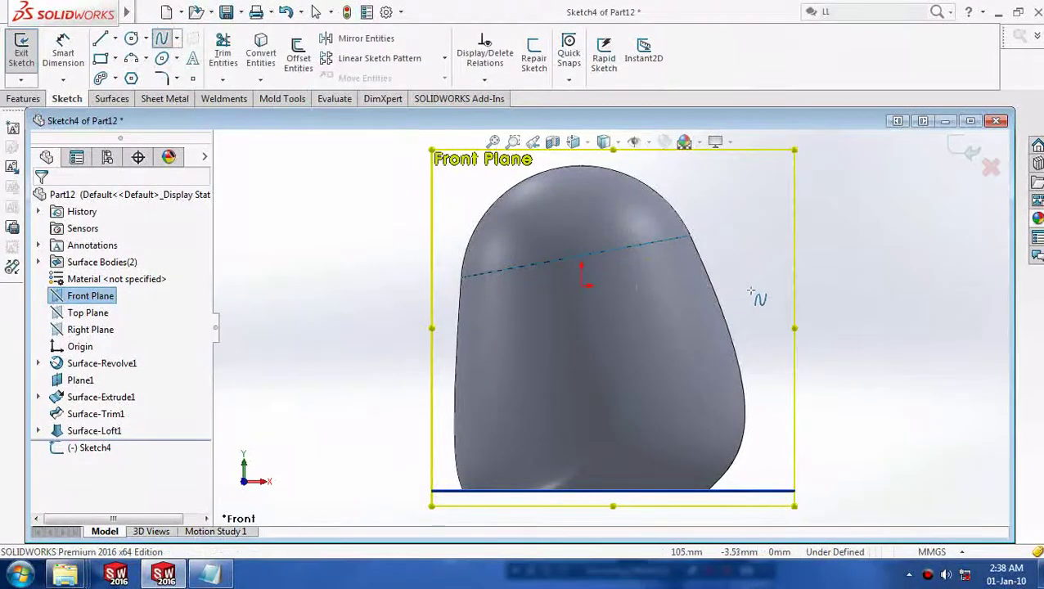
pyautogui.click(774, 279)
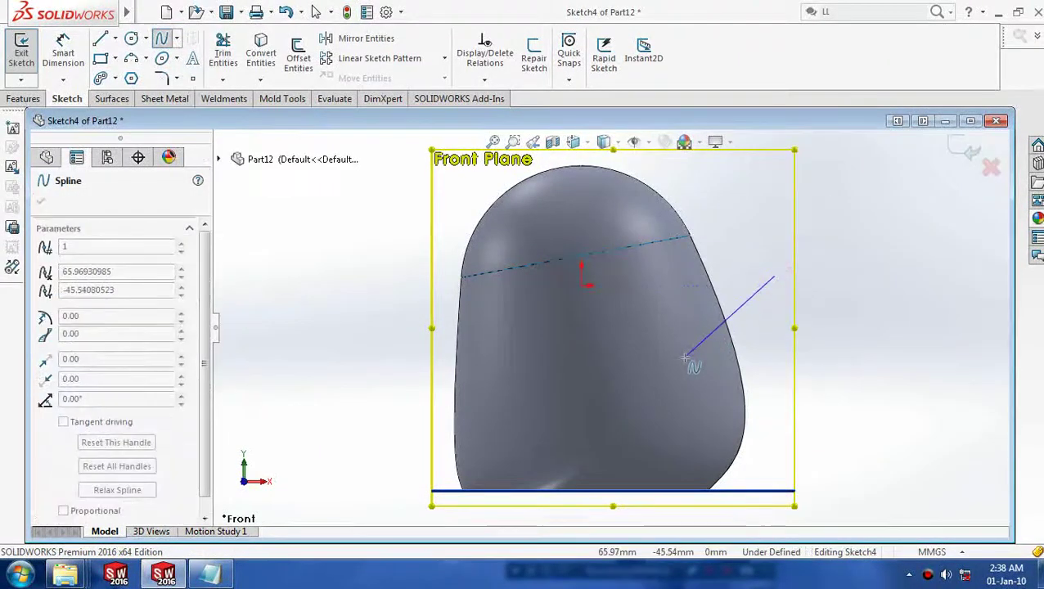
pyautogui.click(684, 357)
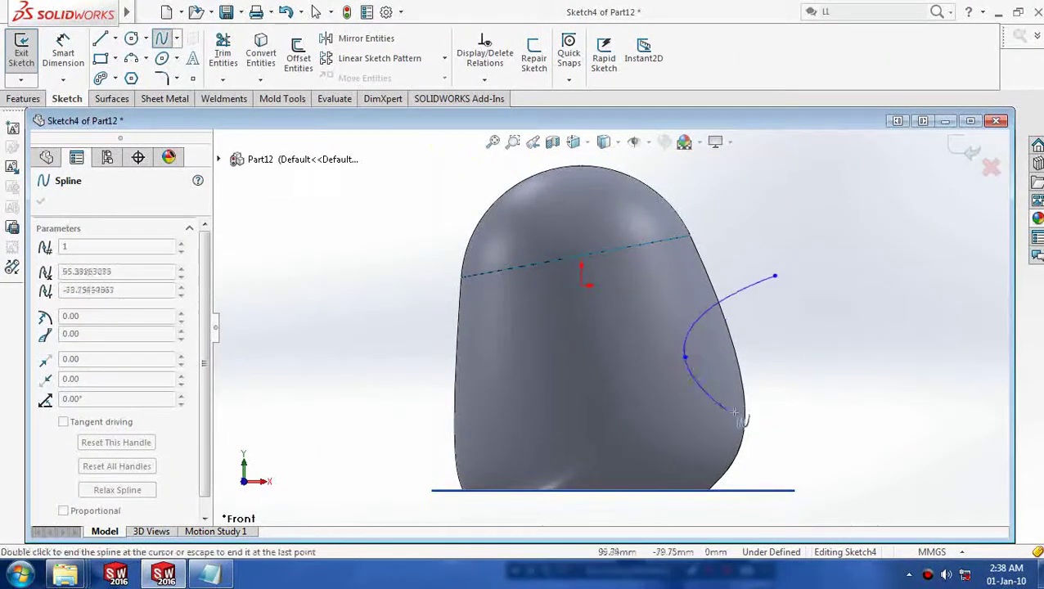
pyautogui.doubleClick(823, 444)
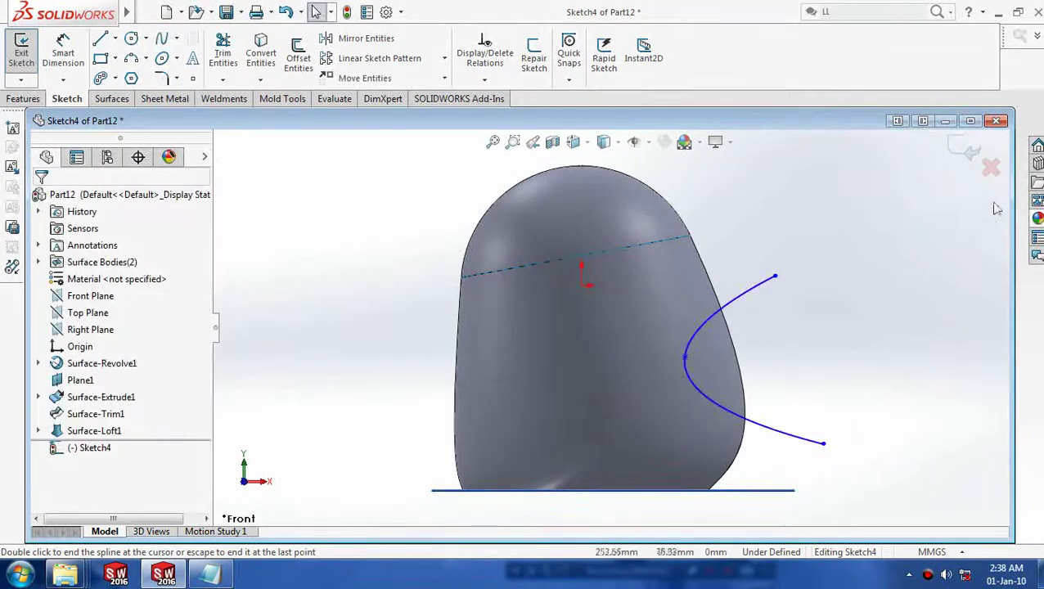
pyautogui.click(964, 156)
pyautogui.moveTo(921, 210); pyautogui.dragTo(503, 180, button='middle')
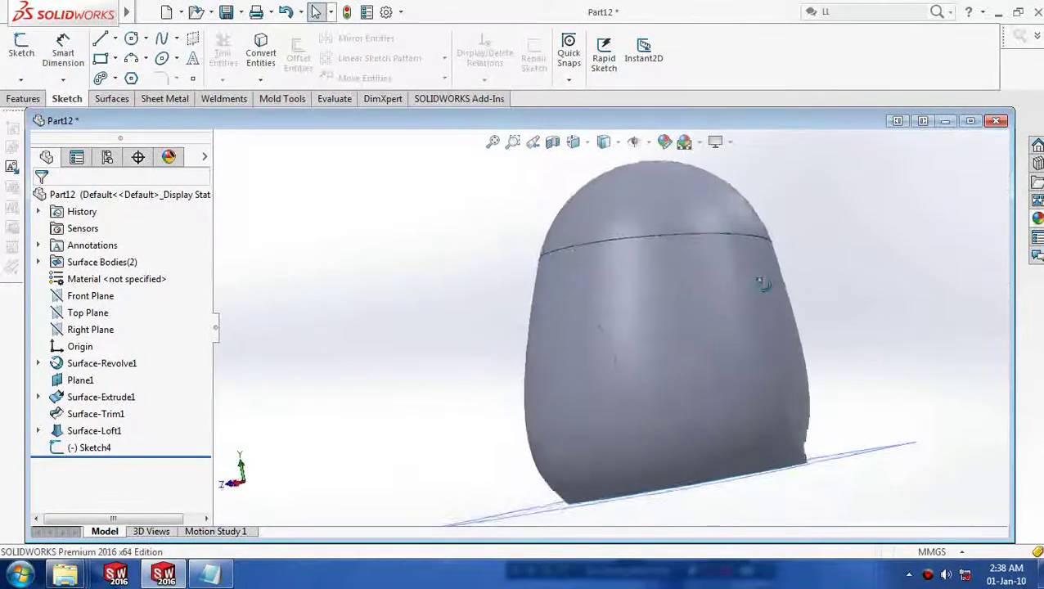
# Extrude the Sketch4 spline as a Mid Plane surface 200 mm deep, creating Surface-Extrude2.
pyautogui.click(110, 98)
pyautogui.click(25, 57)
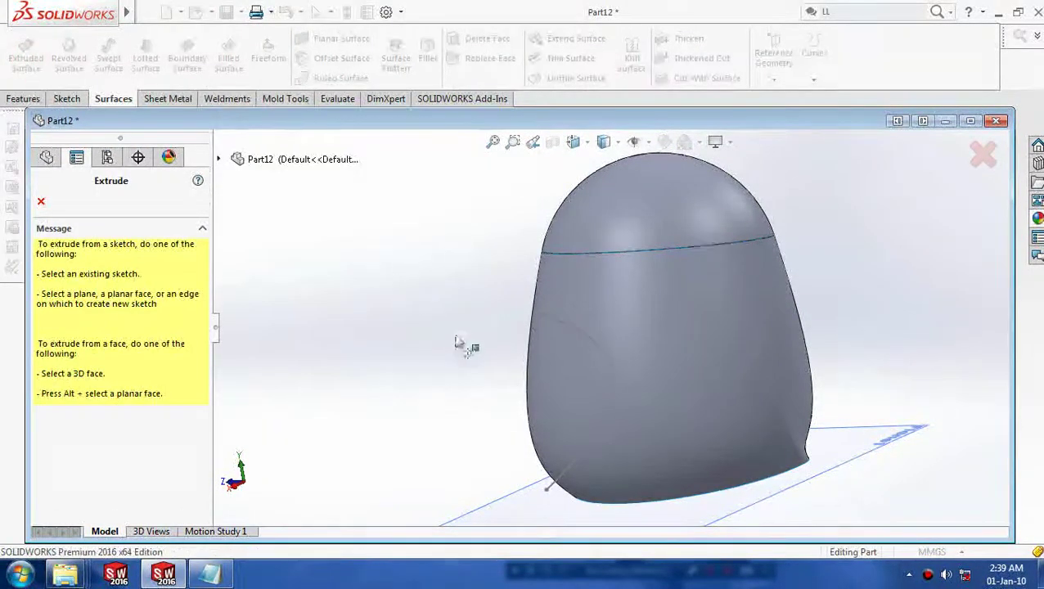
pyautogui.click(560, 328)
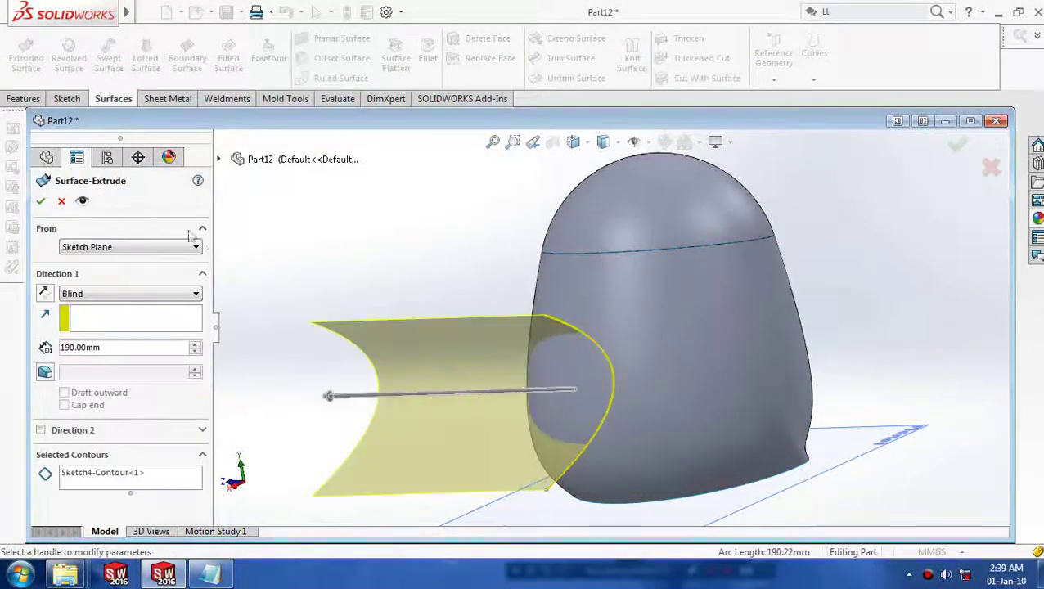
pyautogui.click(178, 301)
pyautogui.click(168, 356)
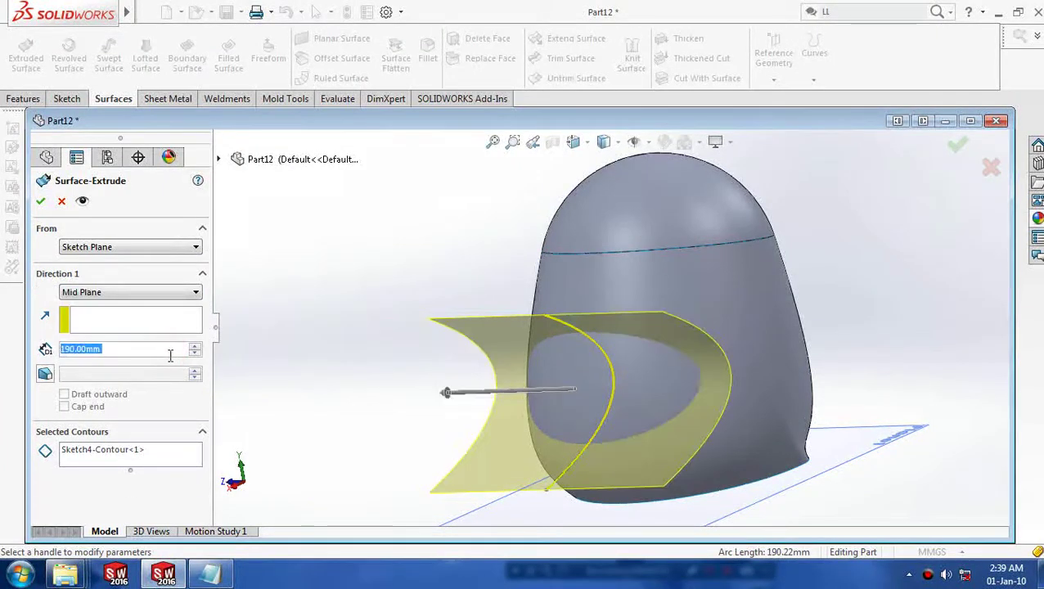
pyautogui.click(195, 347)
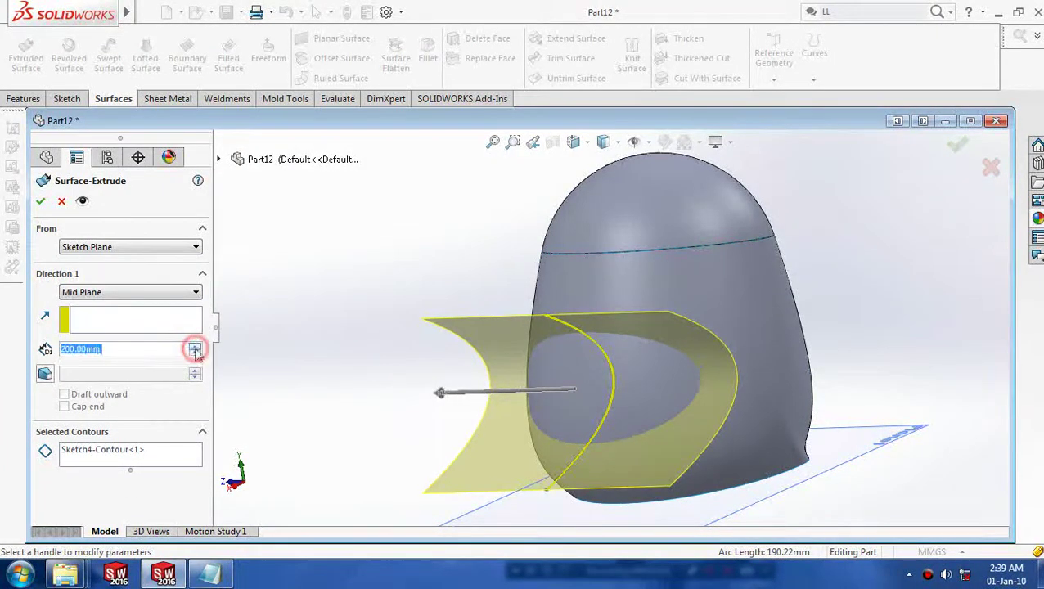
pyautogui.click(194, 347)
pyautogui.click(41, 202)
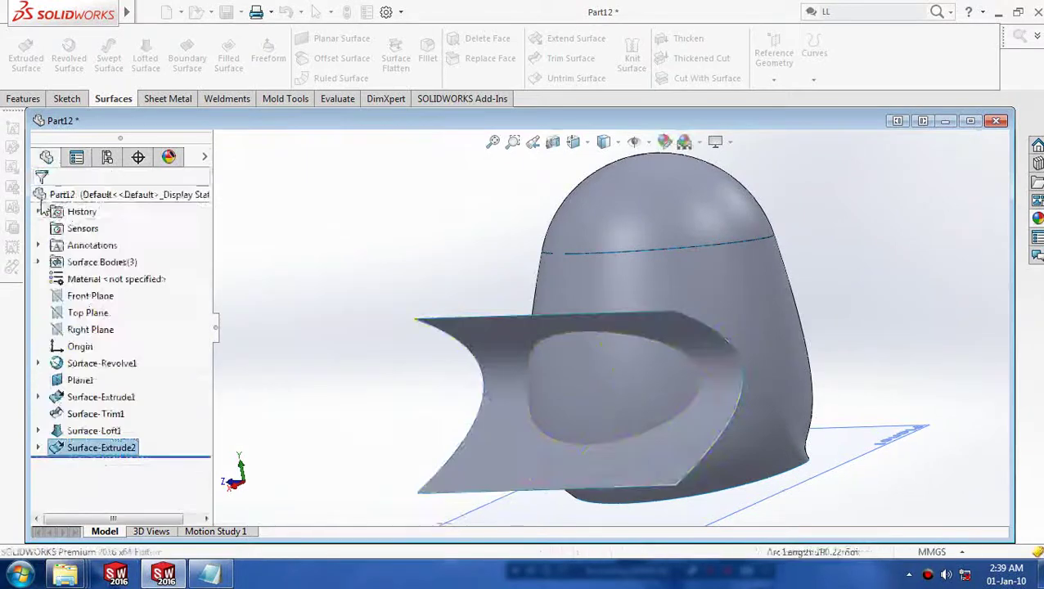
pyautogui.moveTo(281, 273); pyautogui.dragTo(288, 270, button='middle')
pyautogui.click(437, 200)
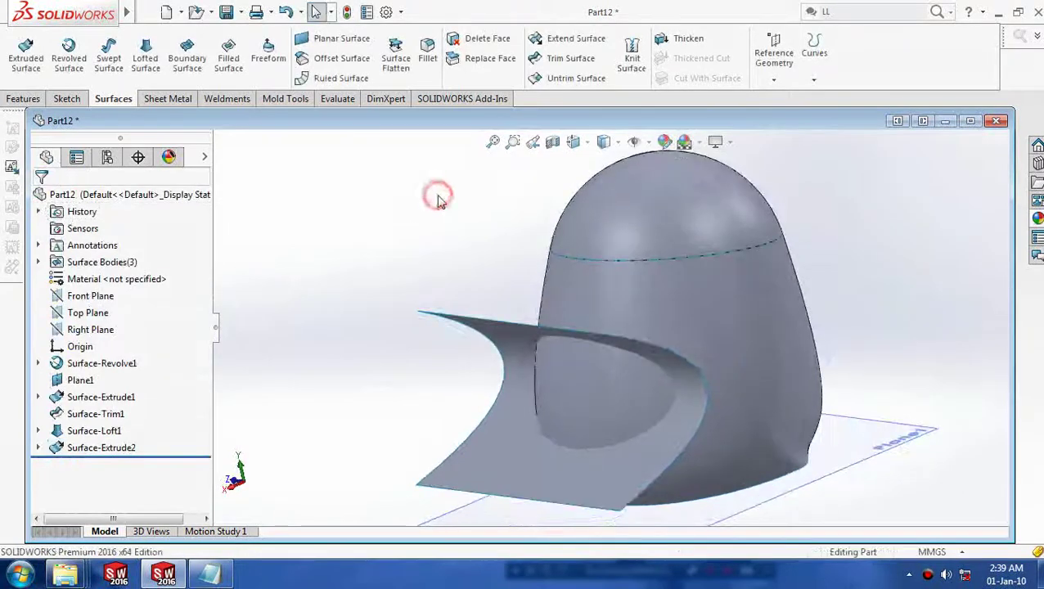
# Mutually trim Surface-Extrude2 and Surface-Loft1, removing the inner loft piece and outer extruded piece.
pyautogui.click(548, 63)
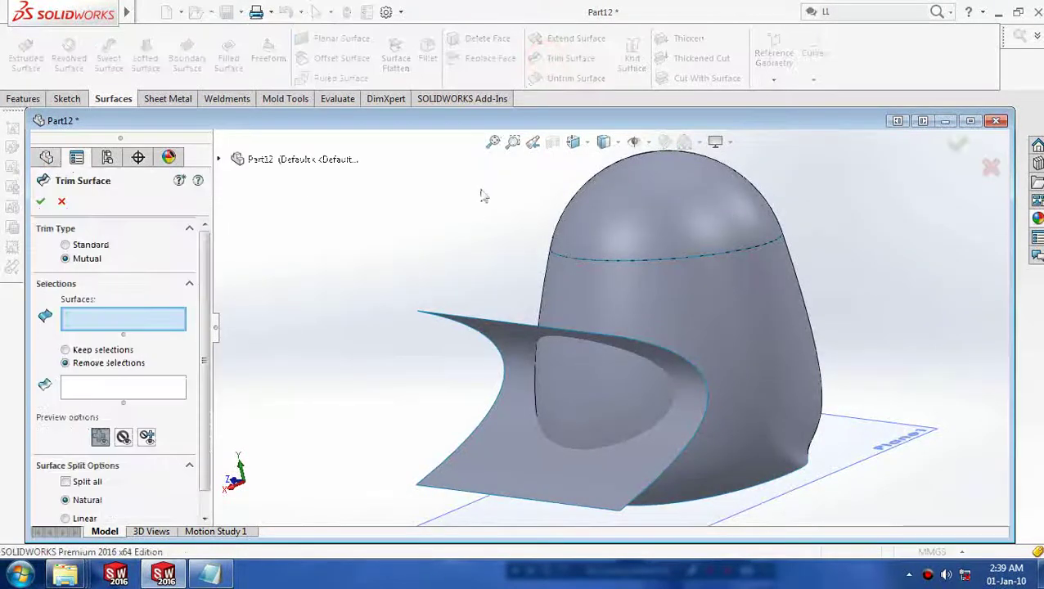
pyautogui.click(497, 385)
pyautogui.click(566, 384)
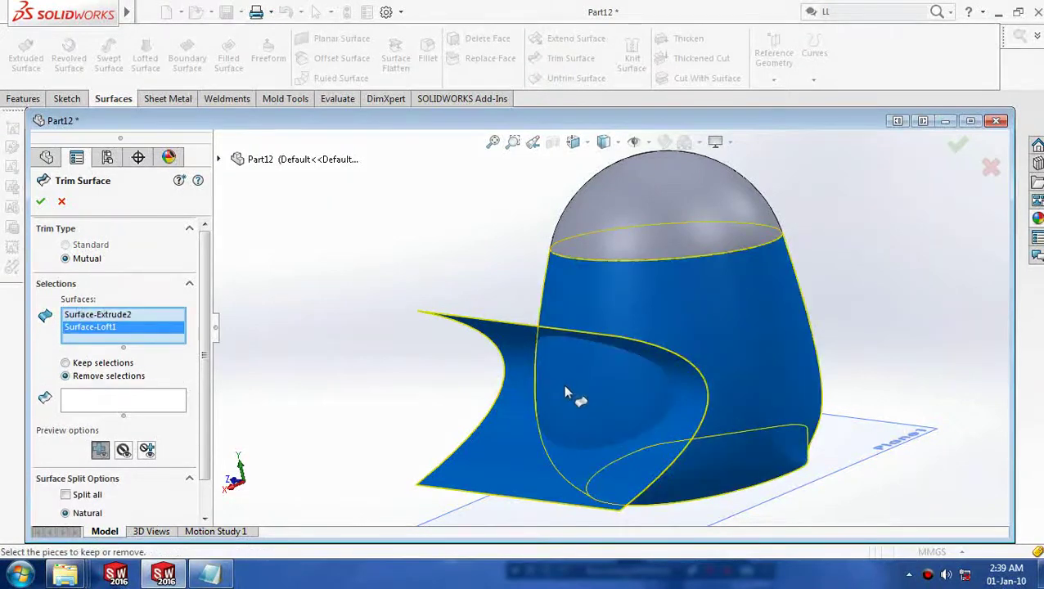
pyautogui.scroll(3, 520, 398)
pyautogui.click(123, 400)
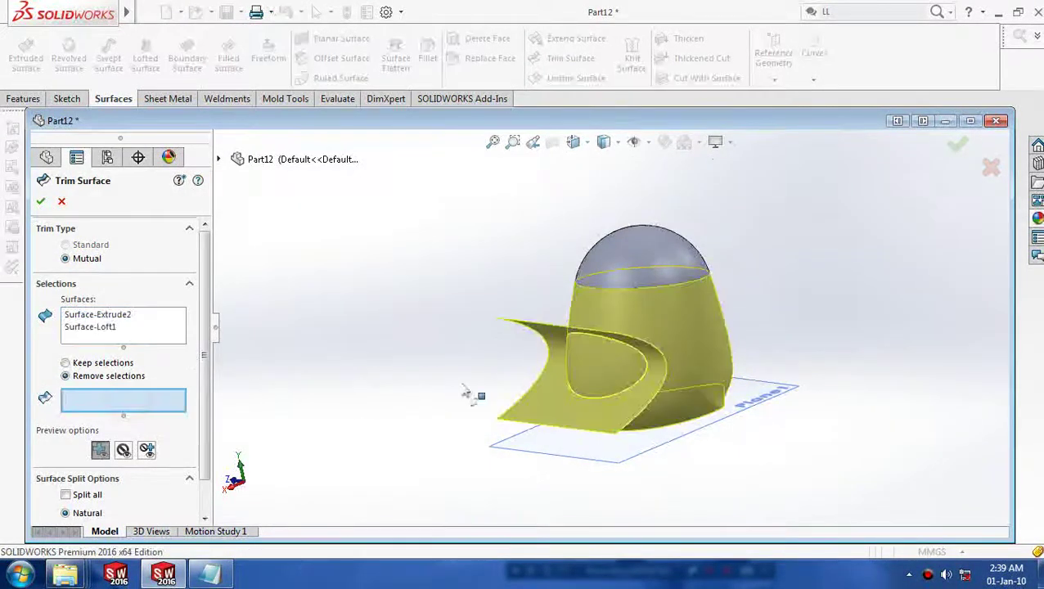
pyautogui.click(606, 361)
pyautogui.click(606, 361)
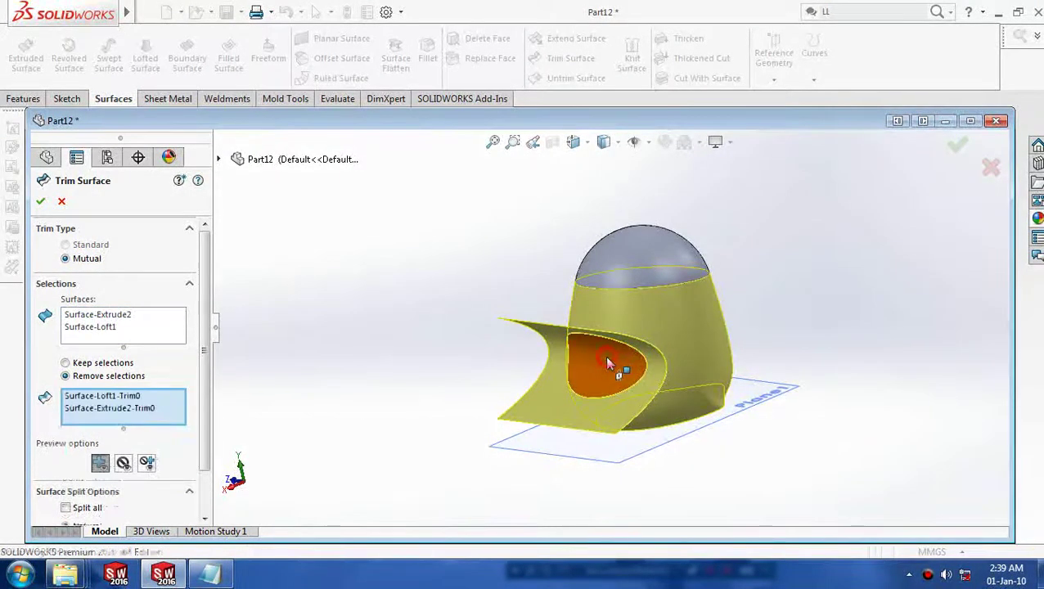
pyautogui.moveTo(452, 365)
pyautogui.mouseDown(button='middle')
pyautogui.moveTo(492, 375)
pyautogui.moveTo(454, 396)
pyautogui.moveTo(478, 415)
pyautogui.mouseUp(button='middle')
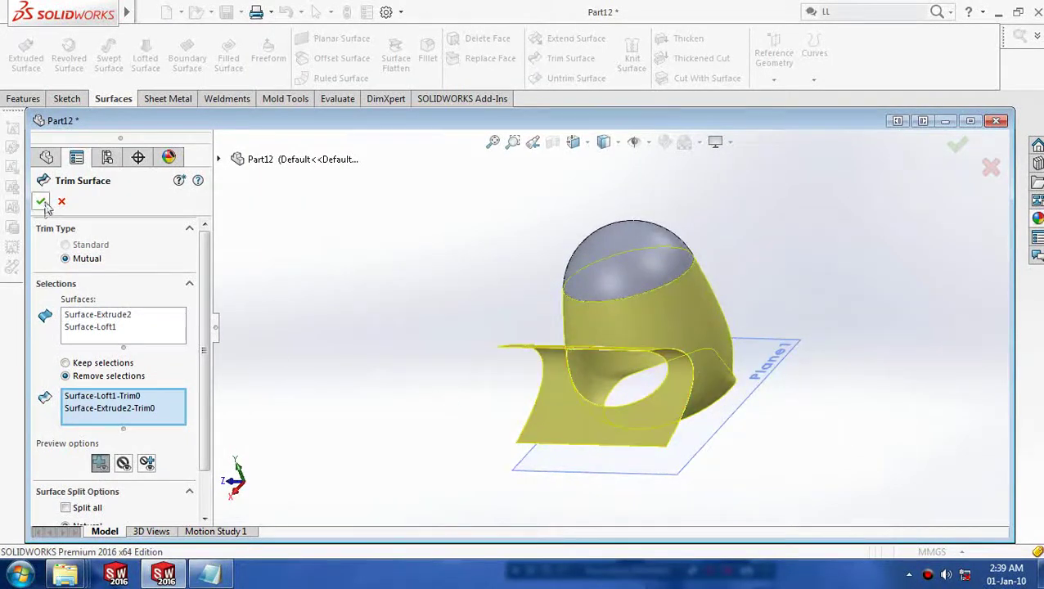
pyautogui.click(957, 145)
# Hide the Surface-Extrude2 flap body.
pyautogui.rightClick(544, 431)
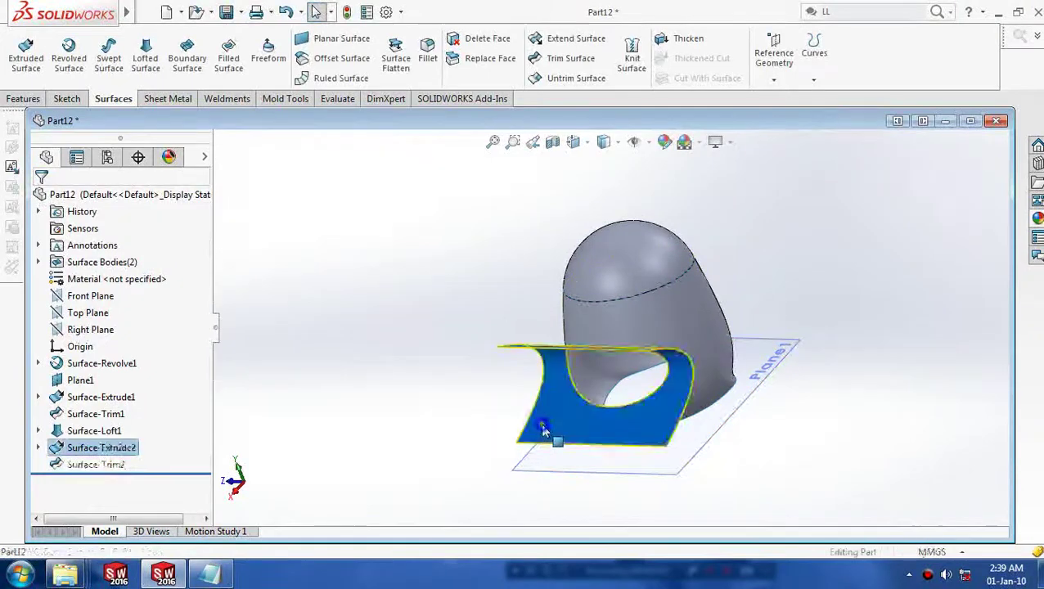
pyautogui.click(572, 163)
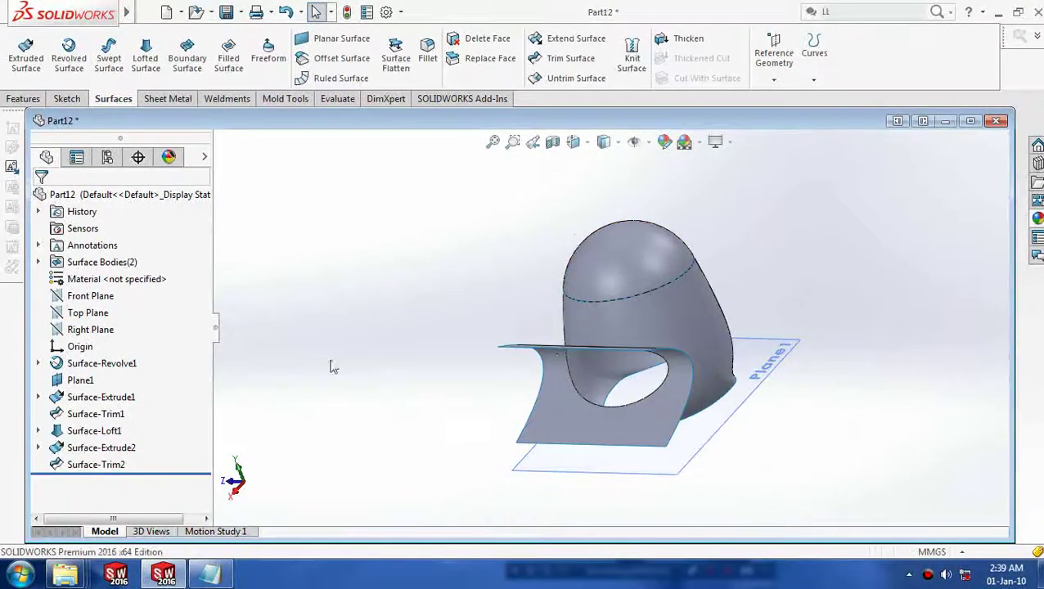
pyautogui.moveTo(463, 397); pyautogui.dragTo(417, 380, button='middle')
pyautogui.click(112, 450)
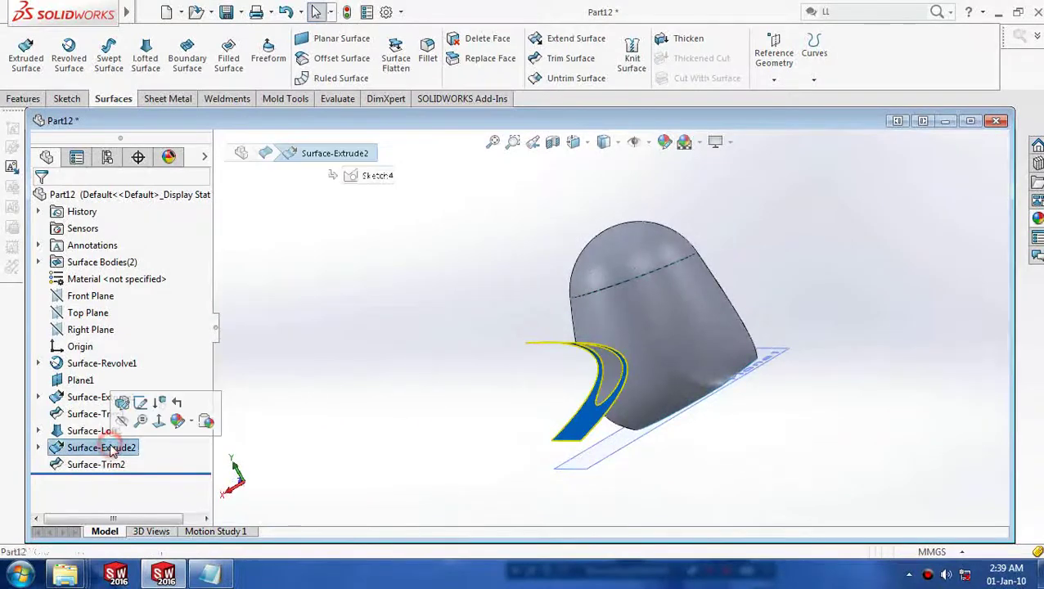
pyautogui.rightClick(112, 450)
pyautogui.click(121, 246)
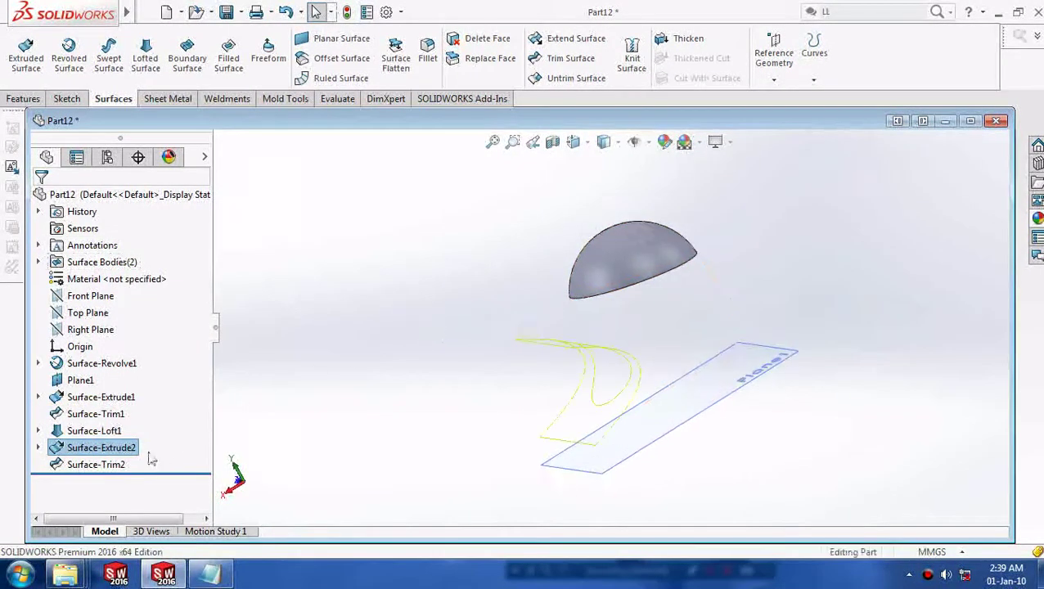
# Show the Surface-Trim2 body shaded again and reselect Surface-Trim2 in the tree.
pyautogui.click(120, 466)
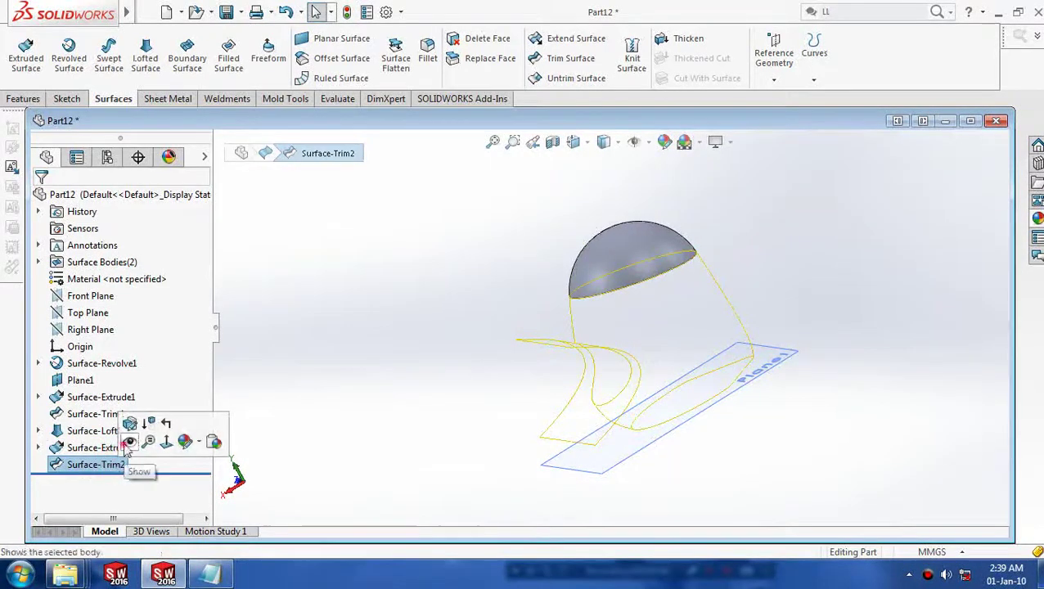
pyautogui.click(129, 442)
pyautogui.click(397, 399)
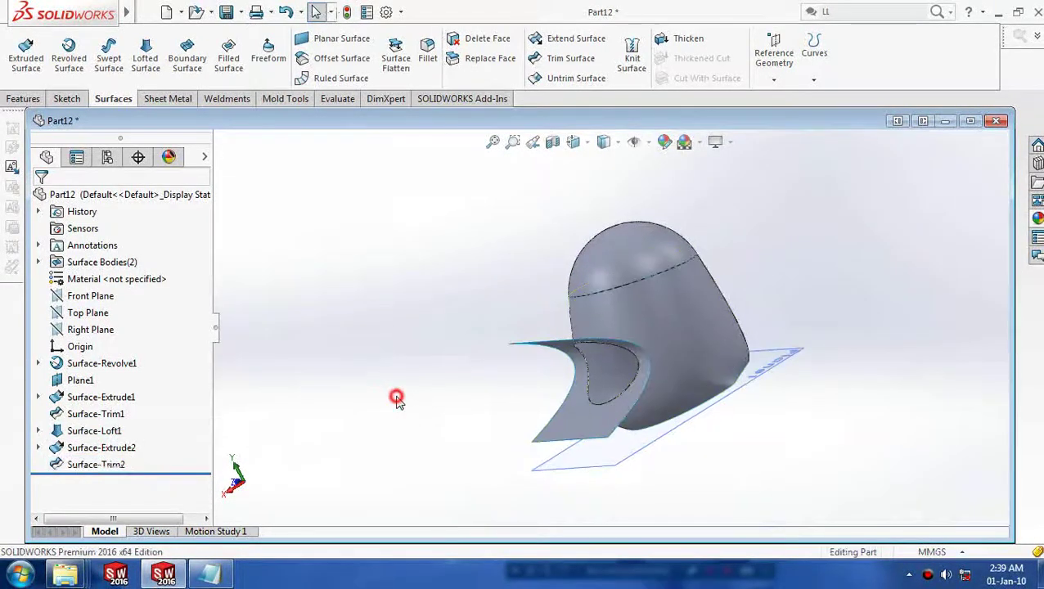
pyautogui.click(109, 433)
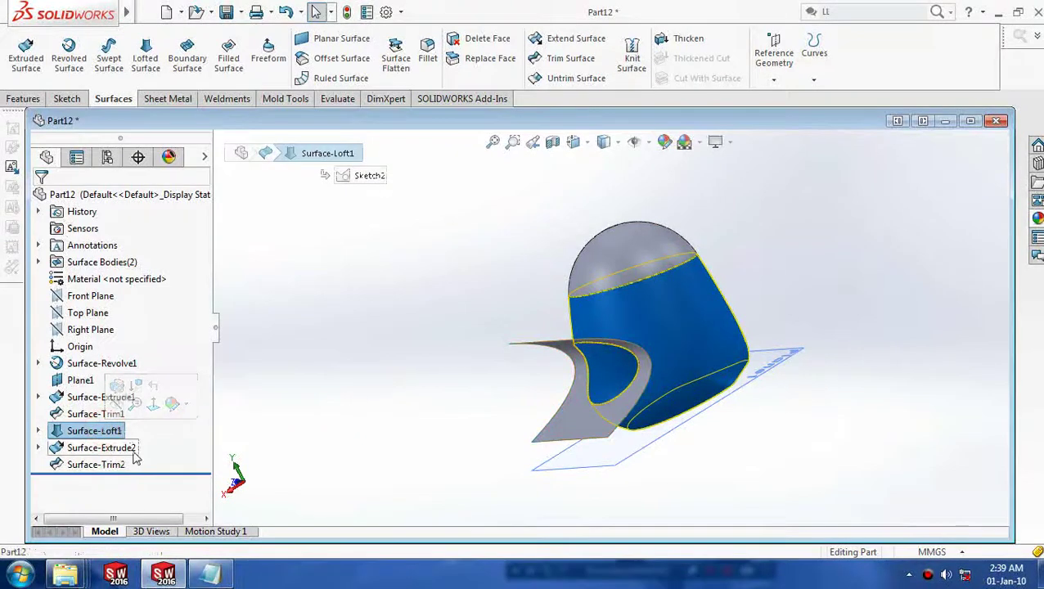
pyautogui.click(131, 452)
pyautogui.moveTo(432, 419)
pyautogui.mouseDown(button='middle')
pyautogui.moveTo(497, 373)
pyautogui.moveTo(511, 389)
pyautogui.moveTo(419, 325)
pyautogui.moveTo(421, 412)
pyautogui.mouseUp(button='middle')
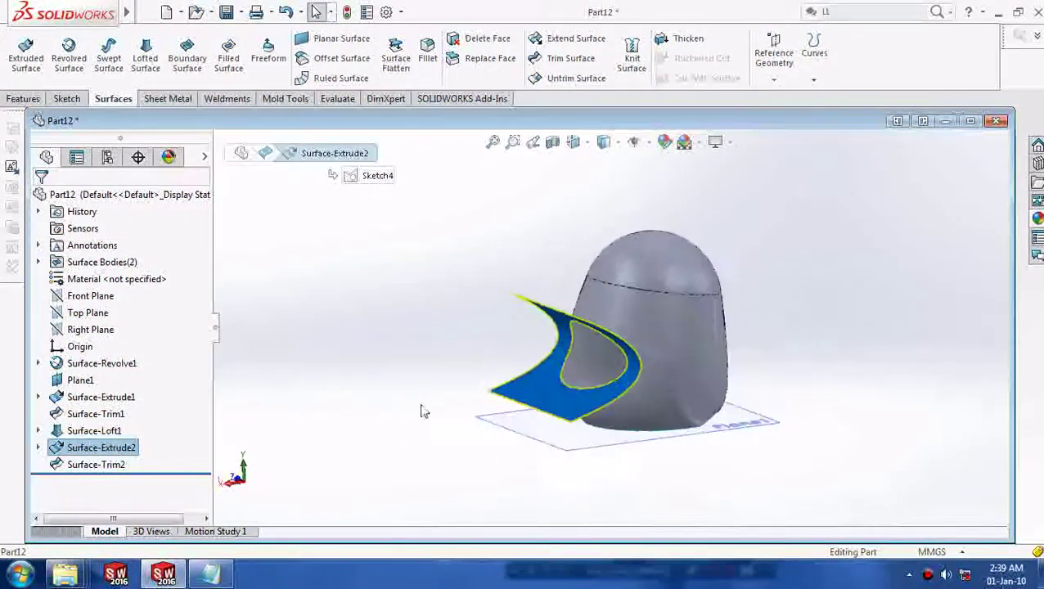
pyautogui.click(115, 465)
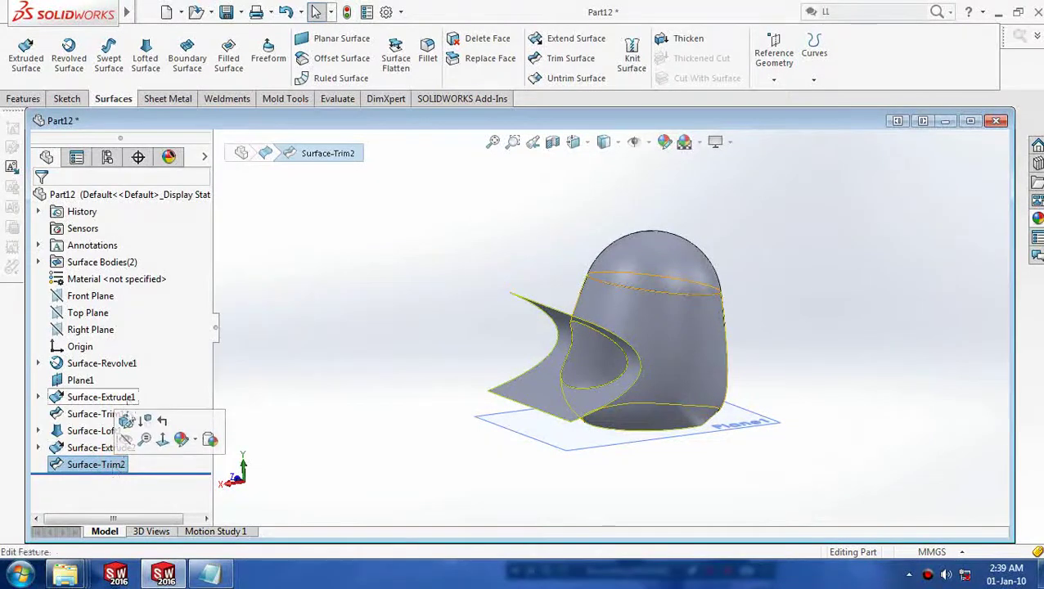
# Edit Surface-Trim2 to also remove the Surface-Extrude2-Trim1 flap piece.
pyautogui.click(126, 420)
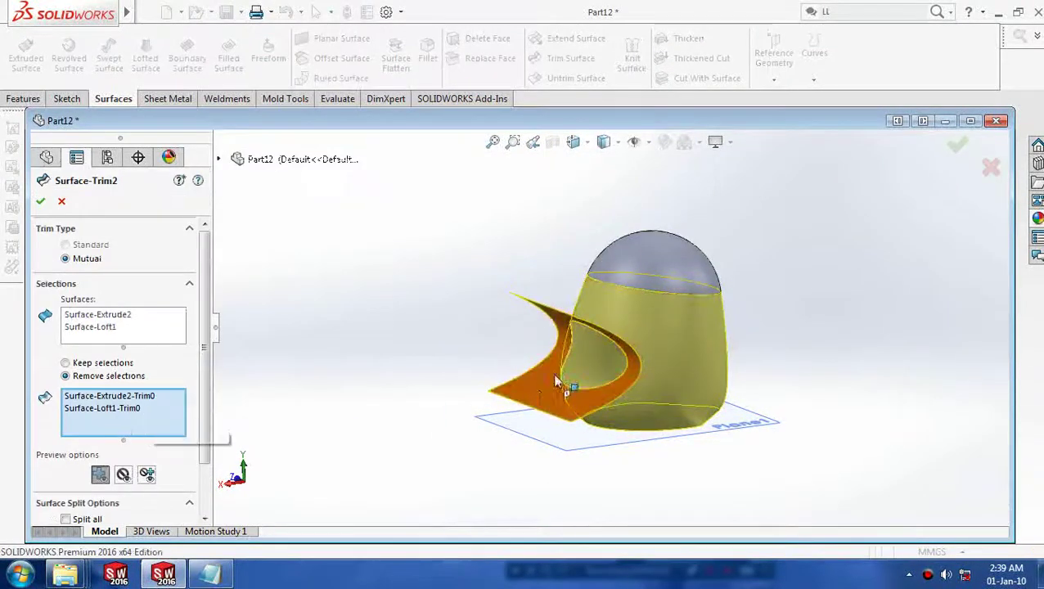
pyautogui.click(543, 394)
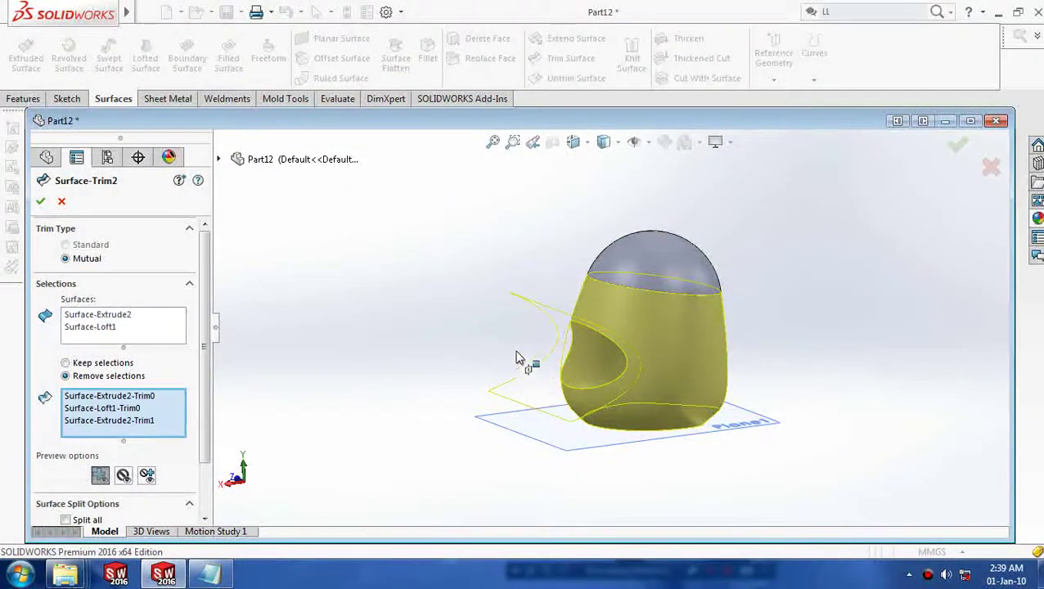
pyautogui.click(40, 201)
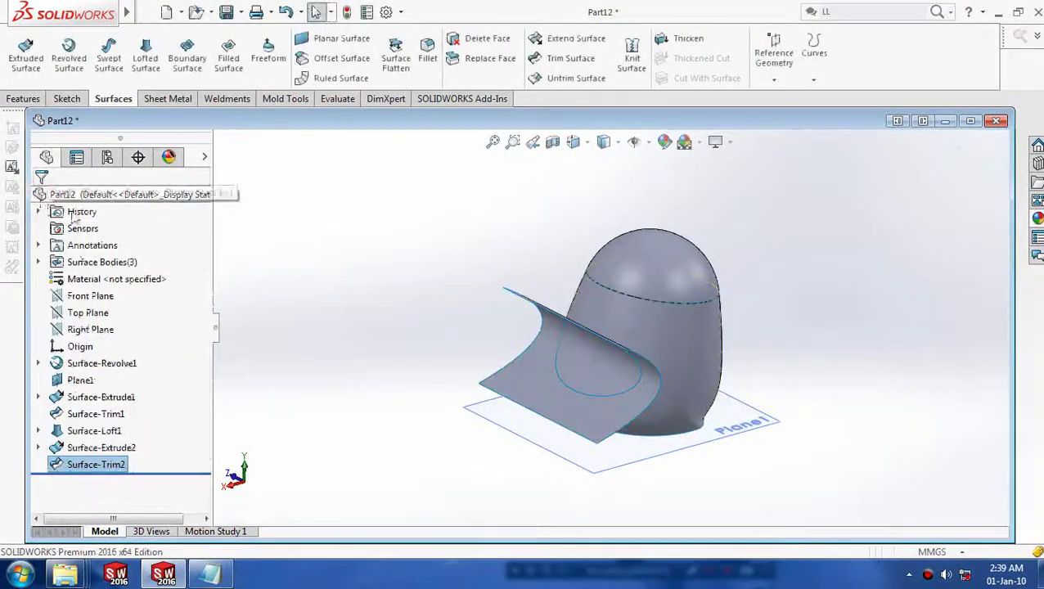
# Hide the leftover flap surface and select the lofted egg body.
pyautogui.rightClick(524, 384)
pyautogui.click(551, 168)
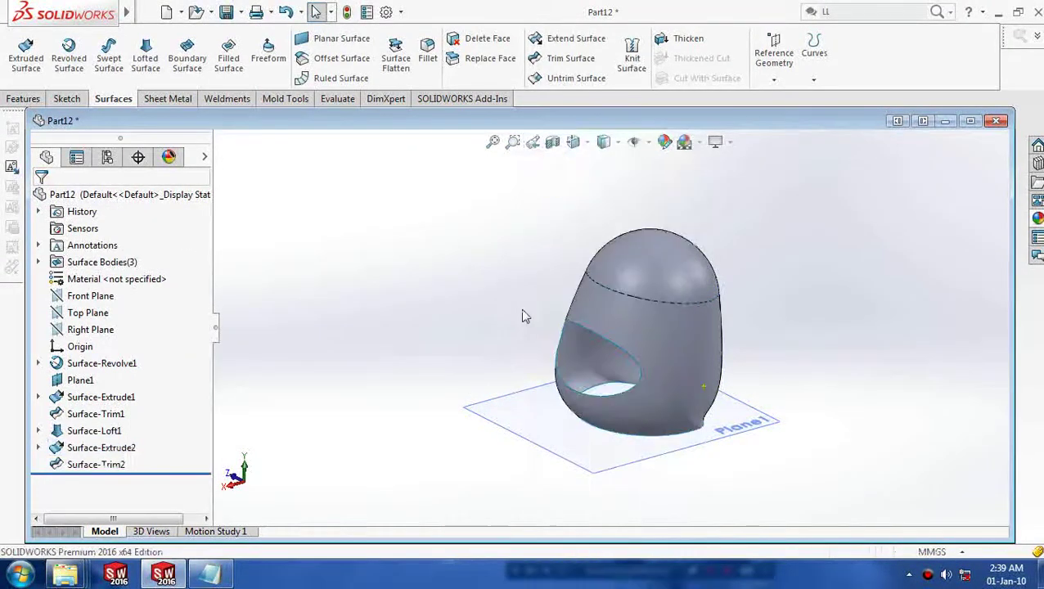
pyautogui.moveTo(524, 315)
pyautogui.mouseDown(button='middle')
pyautogui.moveTo(510, 334)
pyautogui.moveTo(559, 361)
pyautogui.mouseUp(button='middle')
pyautogui.click(587, 357)
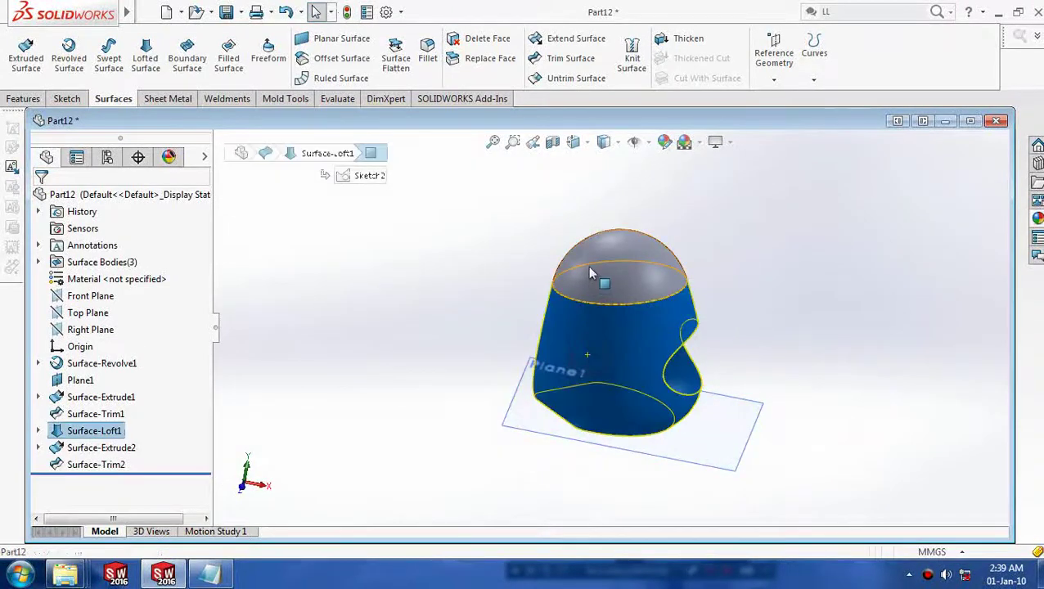
# Apply a light gray colour appearance to the whole Surface-Loft1 feature.
pyautogui.rightClick(613, 352)
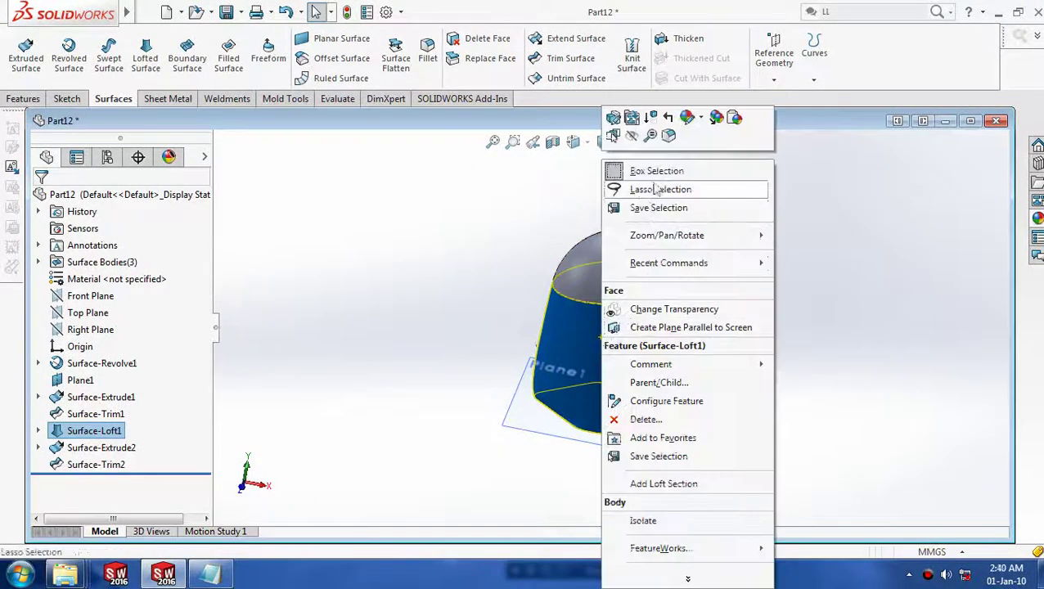
pyautogui.click(702, 119)
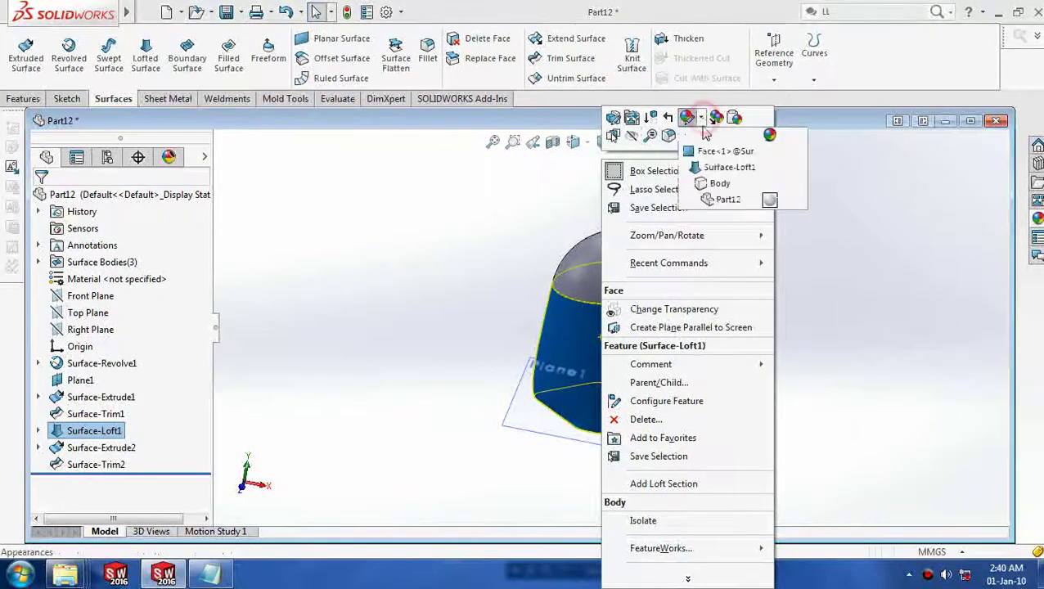
pyautogui.click(720, 163)
pyautogui.moveTo(570, 389)
pyautogui.mouseDown(button='middle')
pyautogui.moveTo(508, 357)
pyautogui.moveTo(483, 387)
pyautogui.moveTo(469, 384)
pyautogui.moveTo(499, 372)
pyautogui.mouseUp(button='middle')
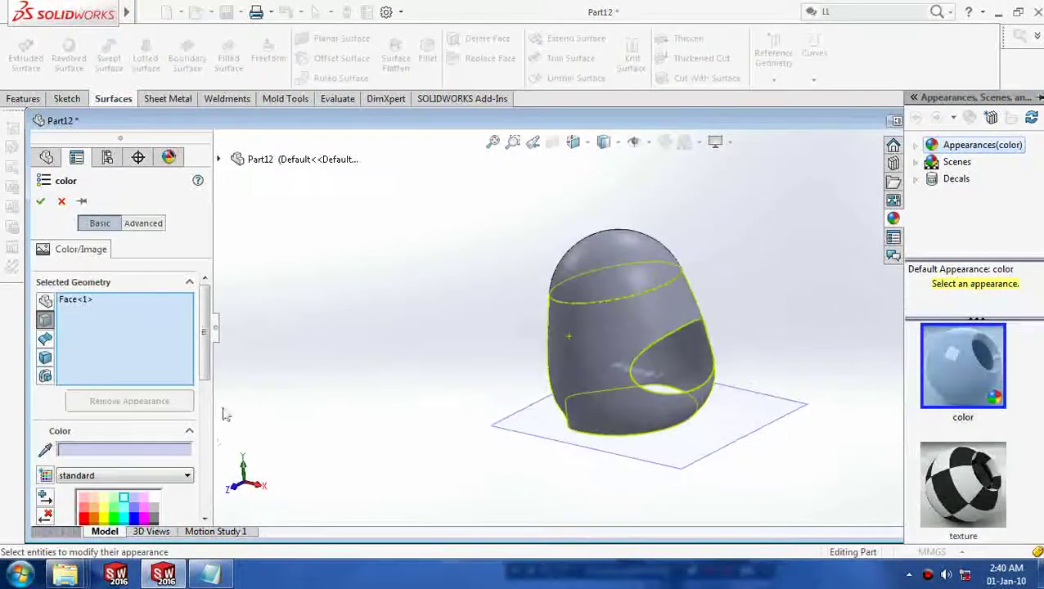
pyautogui.moveTo(205, 367); pyautogui.dragTo(205, 408)
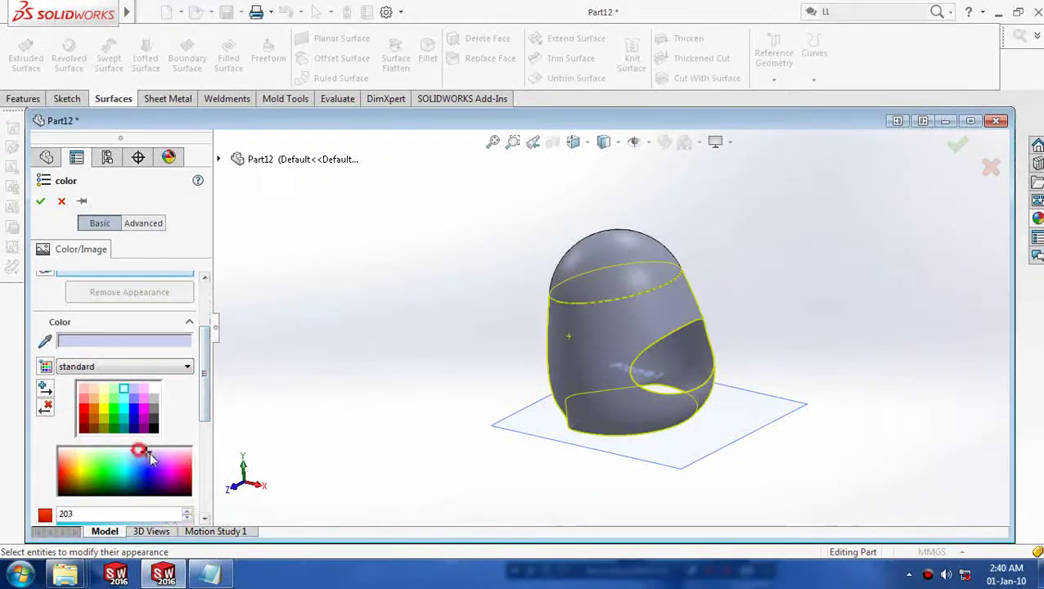
pyautogui.moveTo(150, 459)
pyautogui.mouseDown()
pyautogui.moveTo(176, 467)
pyautogui.moveTo(129, 480)
pyautogui.moveTo(135, 495)
pyautogui.moveTo(154, 464)
pyautogui.moveTo(121, 451)
pyautogui.mouseUp()
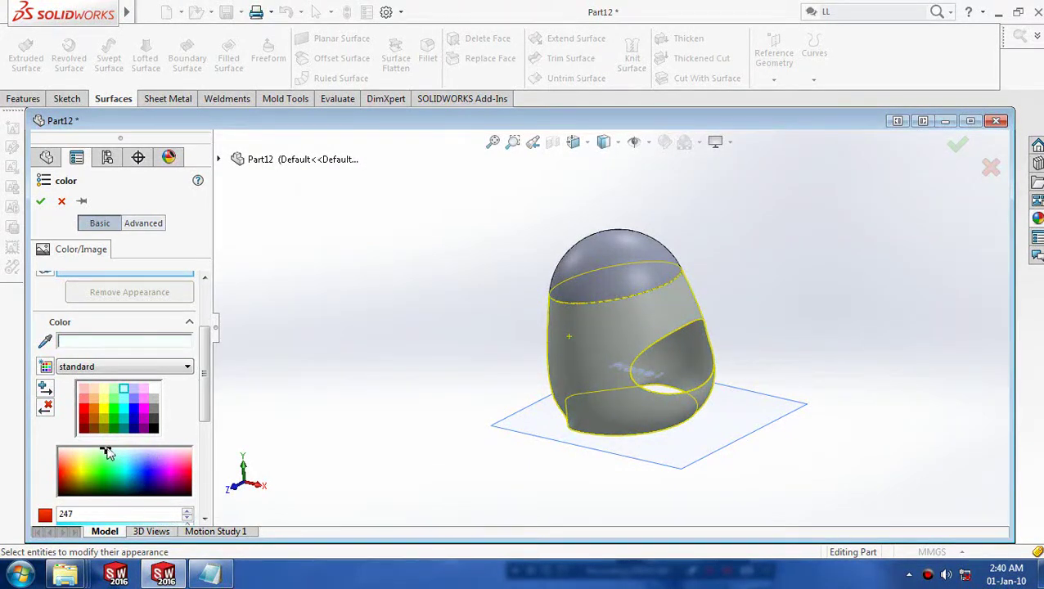
pyautogui.click(42, 202)
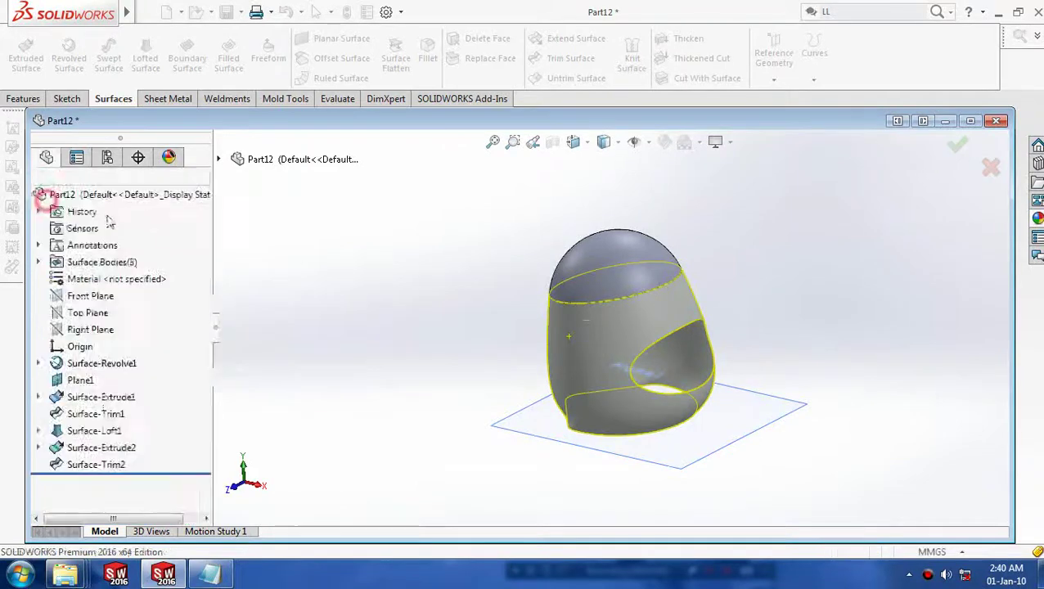
# Apply a tan colour appearance to the dome's top face only.
pyautogui.click(622, 266)
pyautogui.rightClick(622, 266)
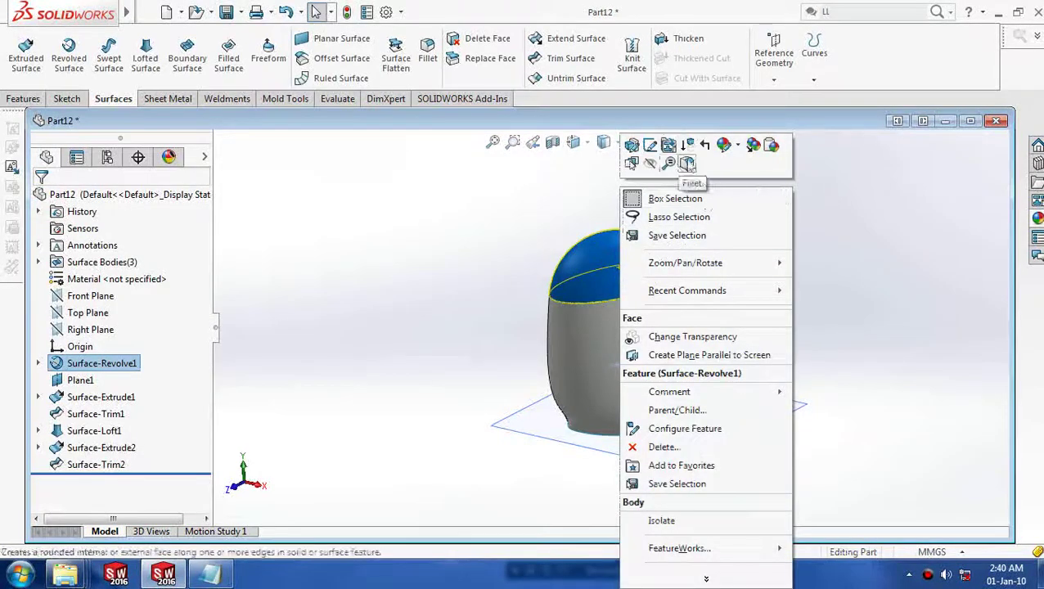
pyautogui.click(723, 151)
pyautogui.click(740, 178)
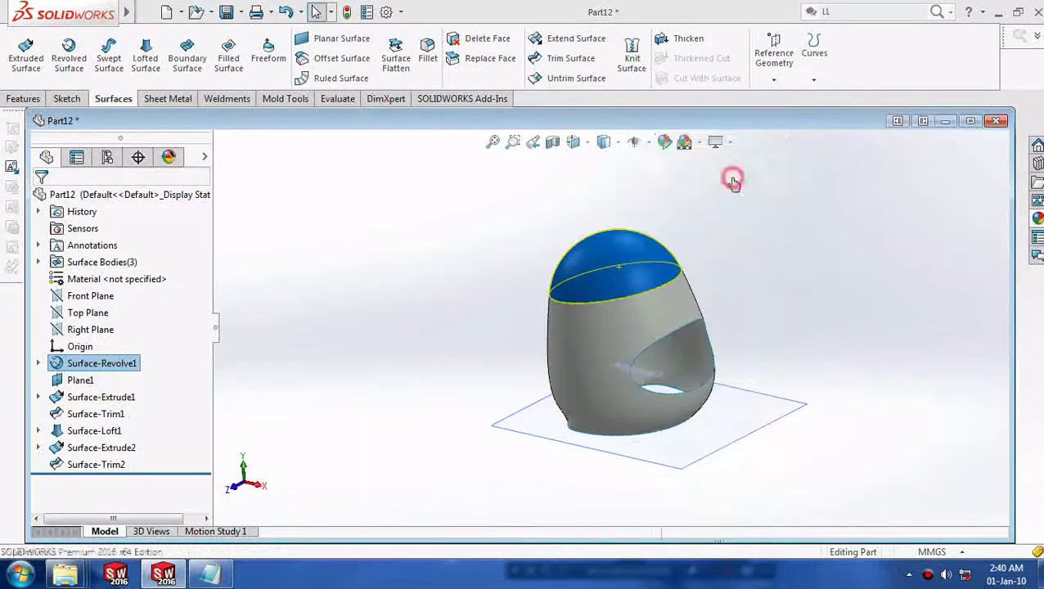
pyautogui.click(115, 503)
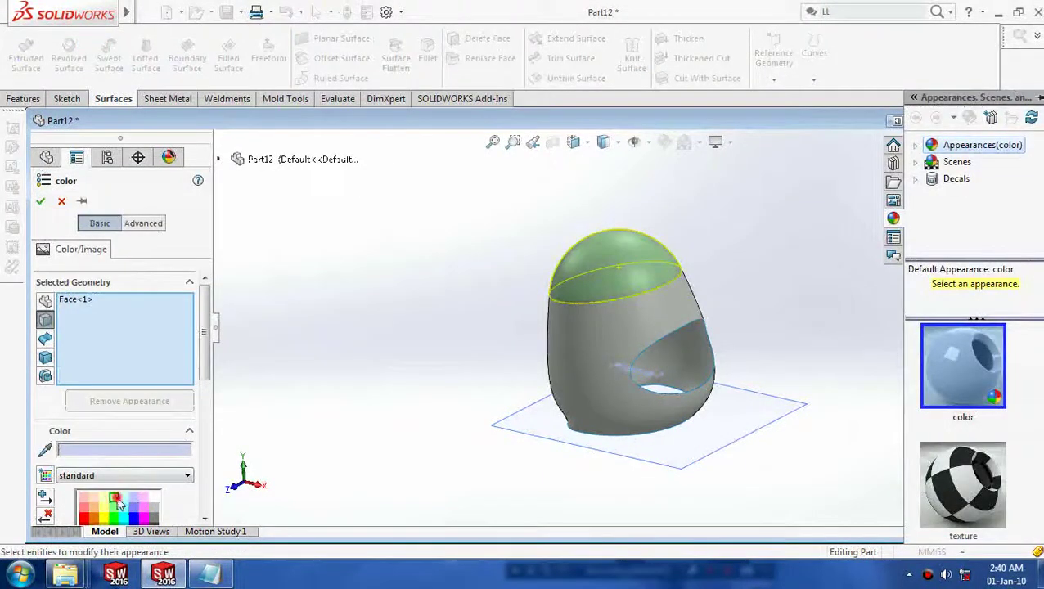
pyautogui.click(105, 503)
pyautogui.click(96, 509)
pyautogui.click(95, 501)
pyautogui.click(40, 200)
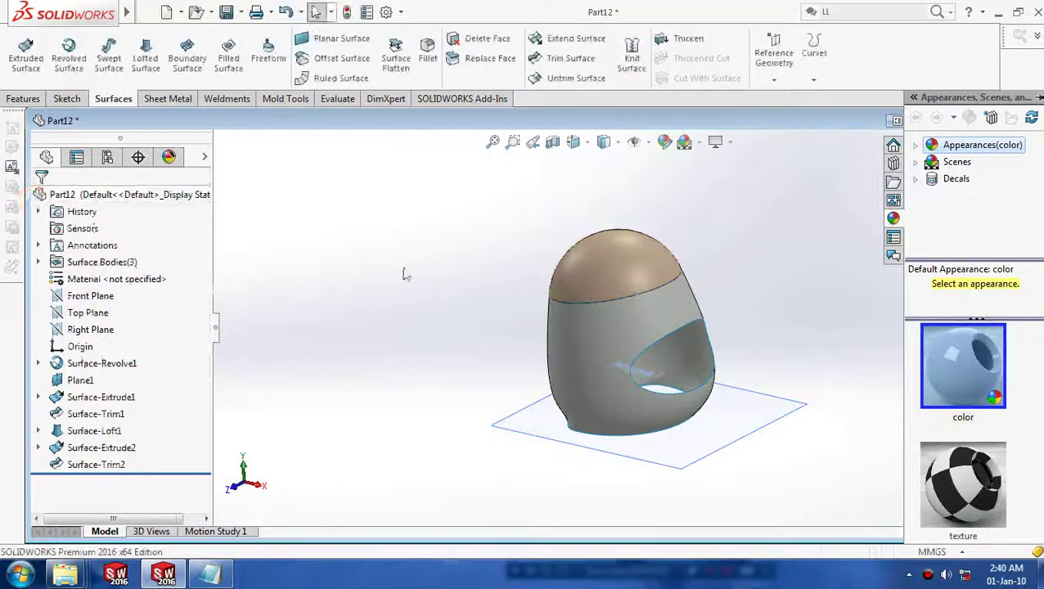
pyautogui.moveTo(403, 272)
pyautogui.mouseDown(button='middle')
pyautogui.moveTo(233, 483)
pyautogui.moveTo(597, 483)
pyautogui.mouseUp(button='middle')
# Hide Plane1, leaving only the tan-capped gray egg with its side opening.
pyautogui.rightClick(601, 483)
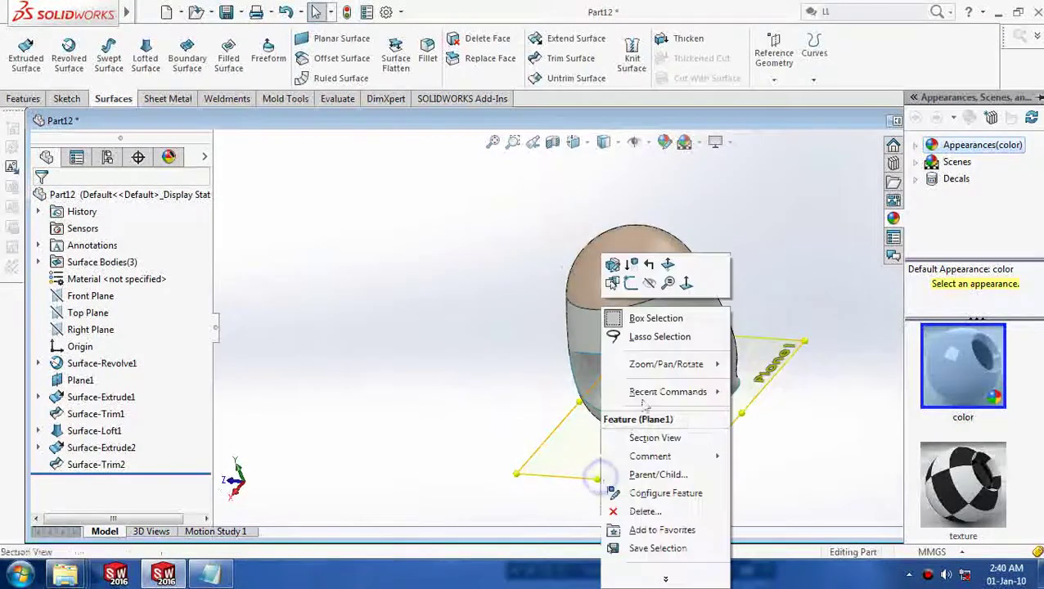
pyautogui.click(615, 270)
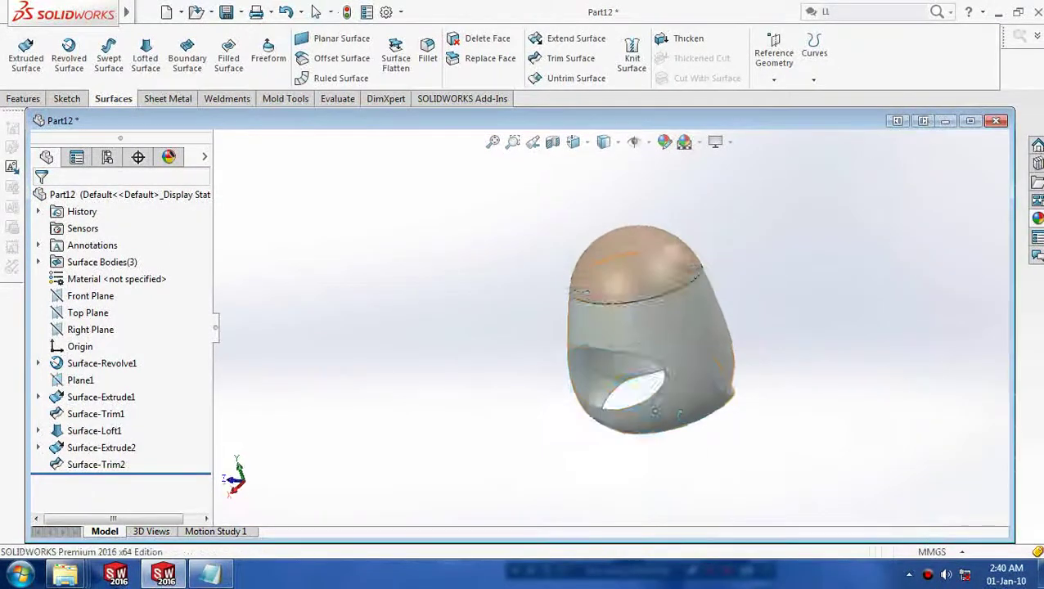
pyautogui.moveTo(660, 381)
pyautogui.mouseDown(button='middle')
pyautogui.moveTo(727, 384)
pyautogui.moveTo(707, 338)
pyautogui.moveTo(747, 326)
pyautogui.moveTo(814, 352)
pyautogui.moveTo(824, 344)
pyautogui.moveTo(732, 334)
pyautogui.moveTo(659, 354)
pyautogui.moveTo(695, 310)
pyautogui.moveTo(740, 316)
pyautogui.moveTo(738, 343)
pyautogui.moveTo(738, 306)
pyautogui.moveTo(631, 381)
pyautogui.moveTo(634, 393)
pyautogui.moveTo(566, 401)
pyautogui.moveTo(611, 365)
pyautogui.moveTo(619, 413)
pyautogui.moveTo(556, 442)
pyautogui.moveTo(456, 456)
pyautogui.moveTo(476, 506)
pyautogui.mouseUp(button='middle')
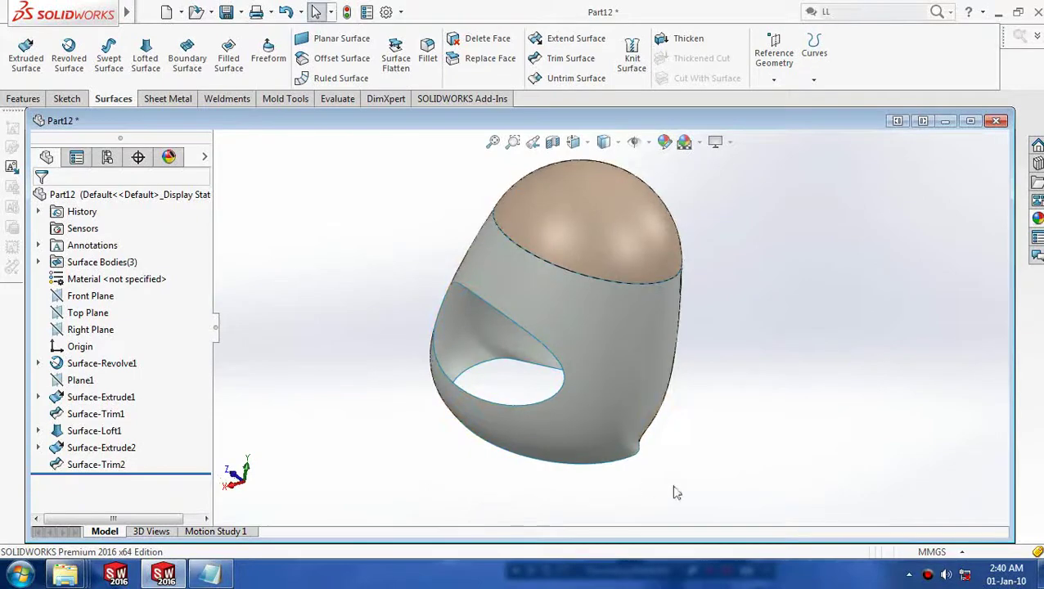